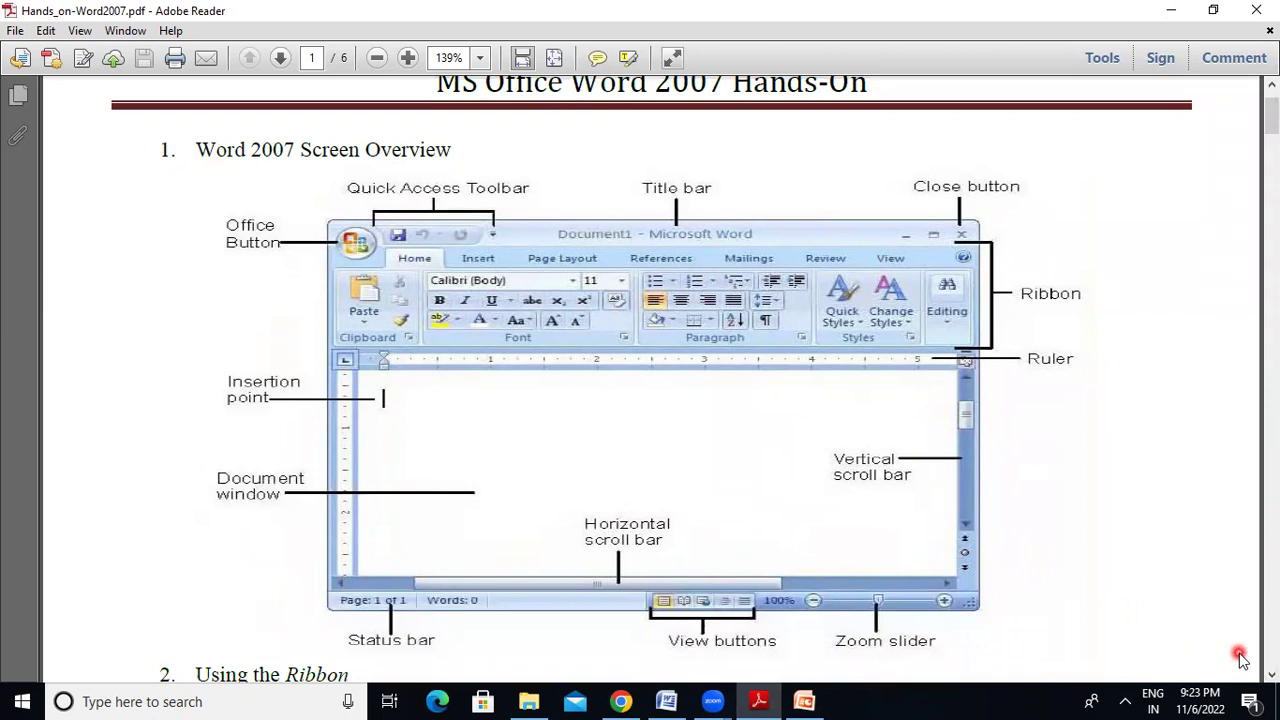
Step: Launch Microsoft Office Word 2007 from the installed Microsoft Office programs to open a new blank document
left_click(1273, 675)
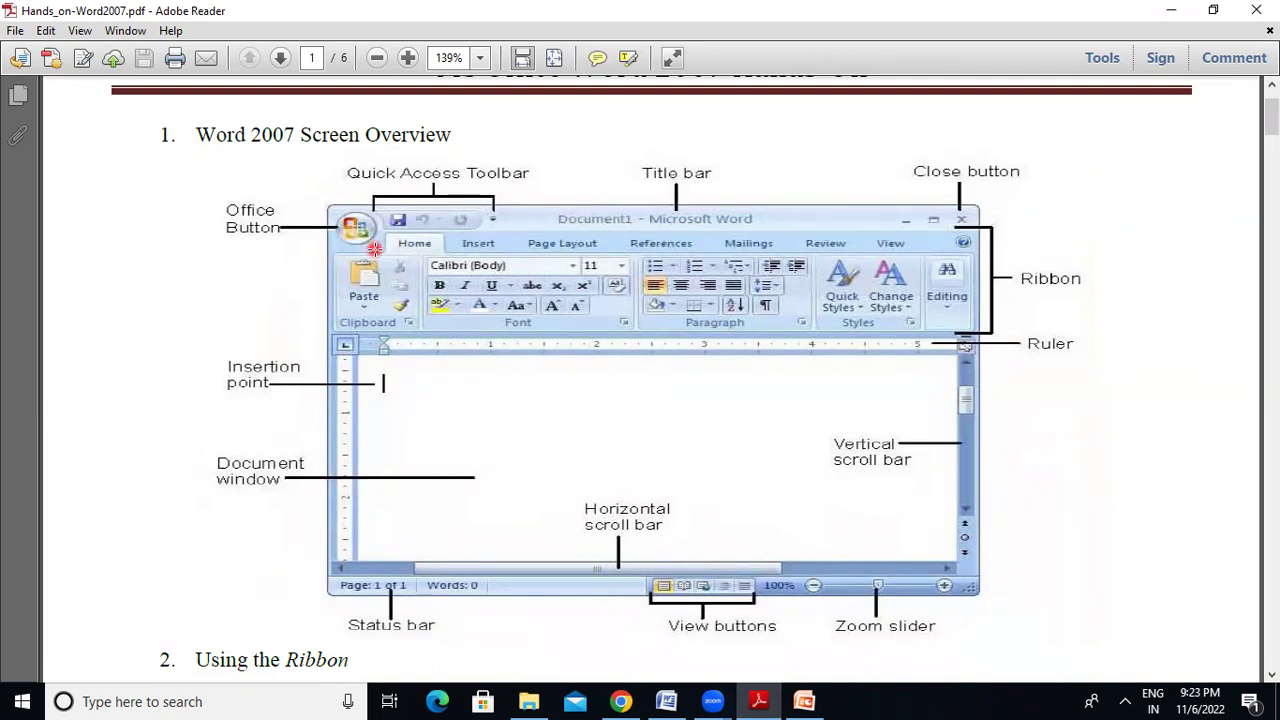
left_click_drag(306, 324, 166, 438)
left_click(22, 701)
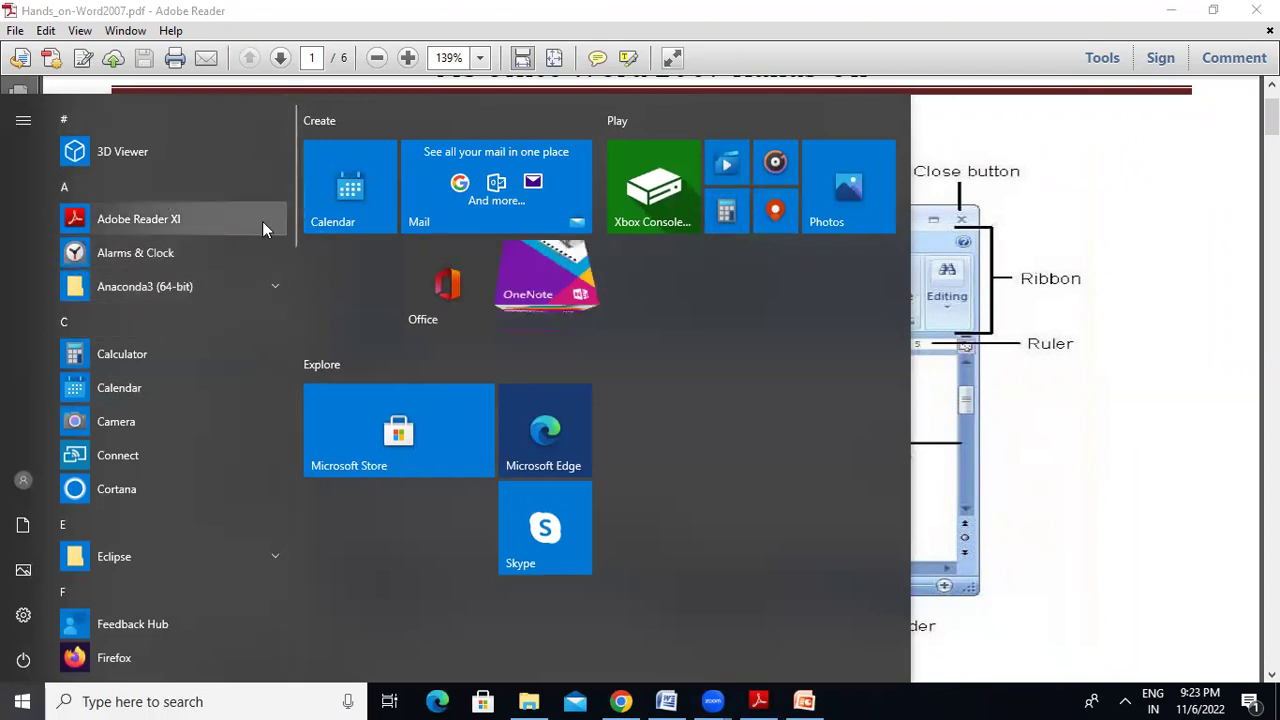
left_click_drag(294, 232, 285, 383)
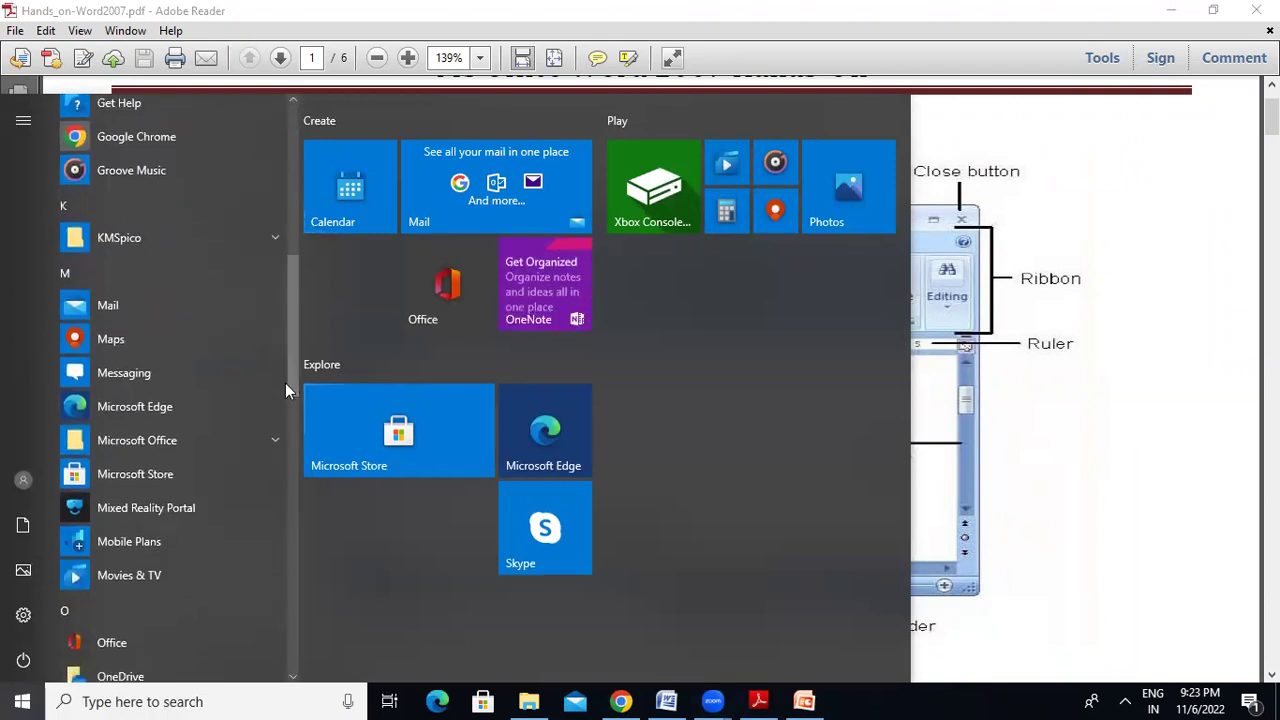
left_click(158, 443)
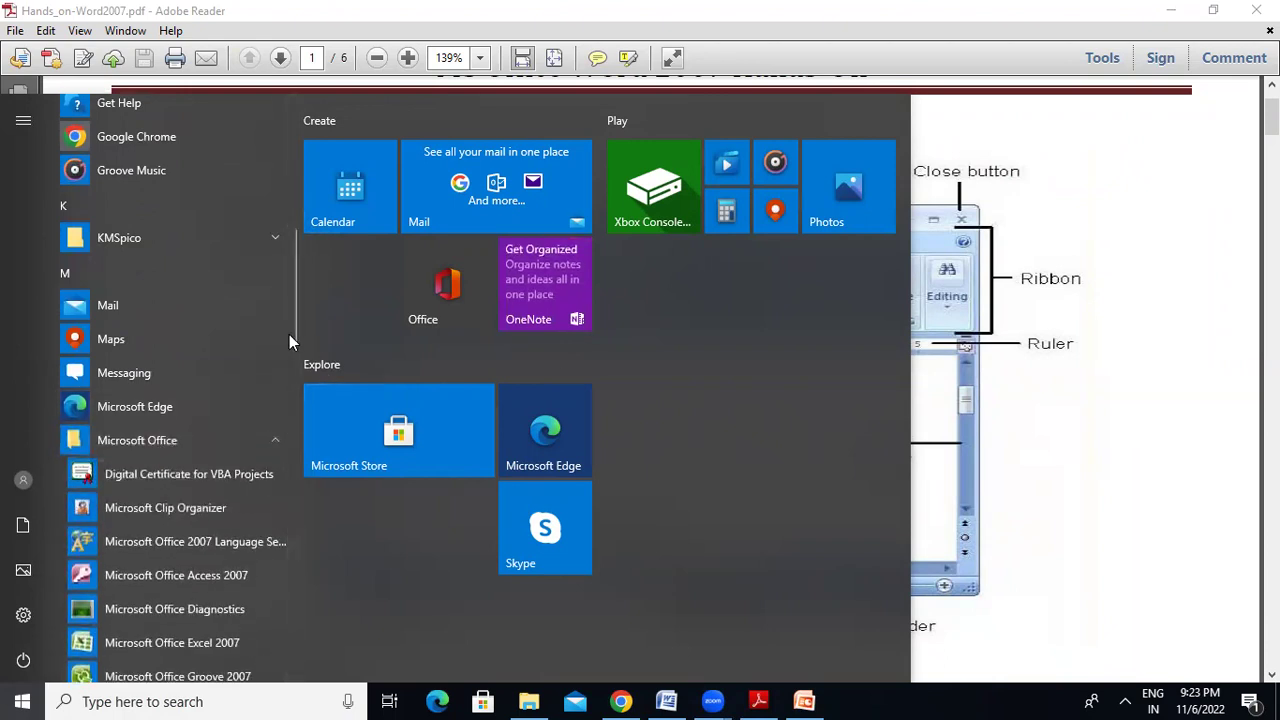
left_click_drag(294, 334, 290, 415)
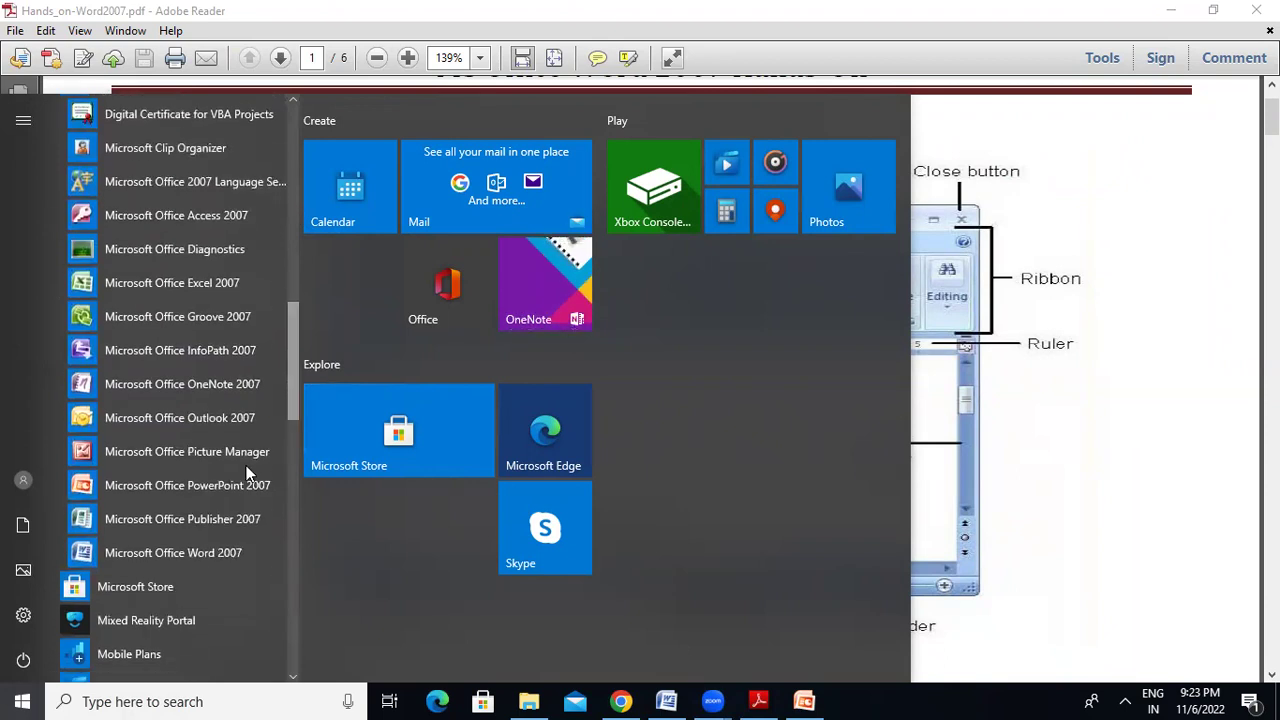
left_click(197, 552)
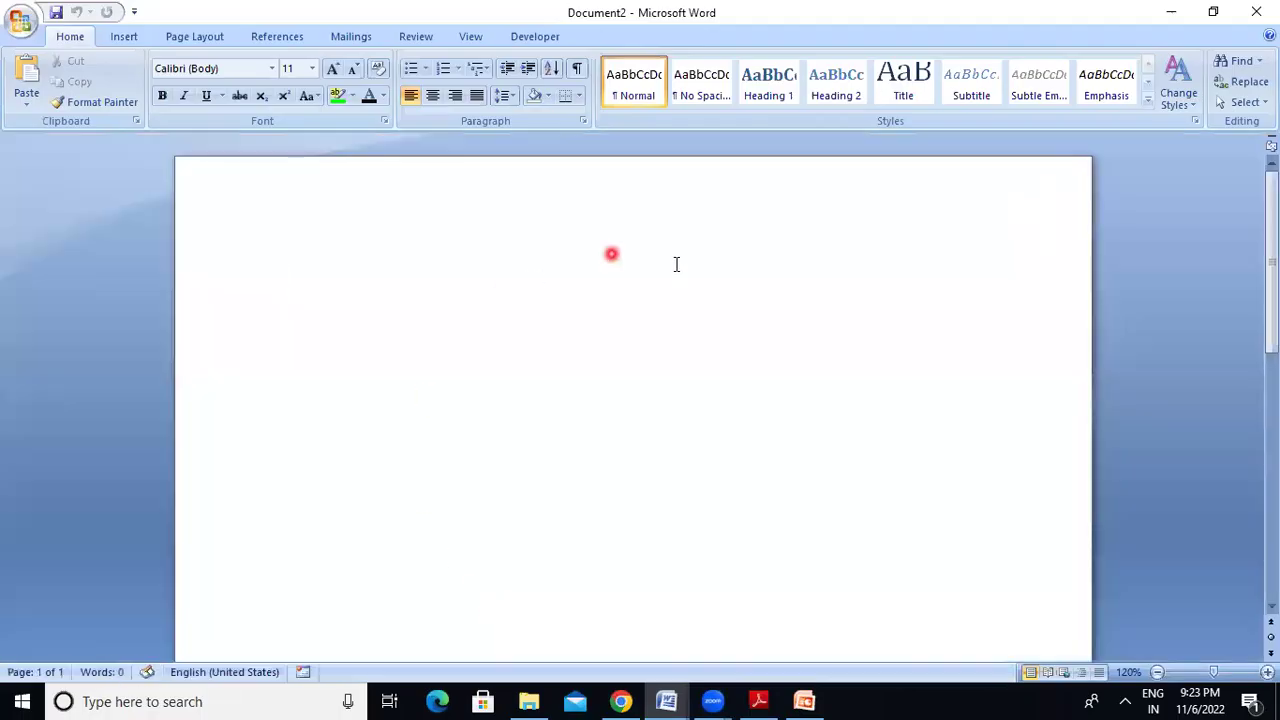
Step: Switch to the Word 2007 guide in Adobe Reader, close the extra Document2 window and bring up Document1 in Word
left_click(758, 701)
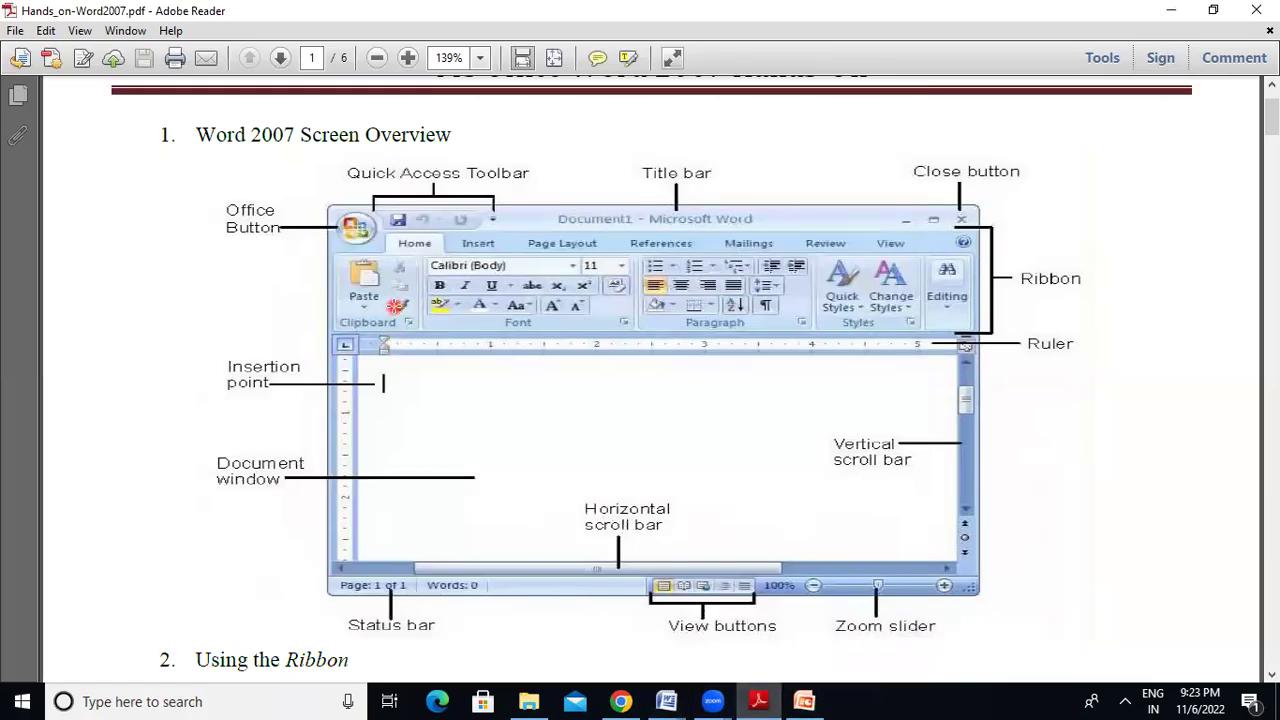
mouse_move(666, 700)
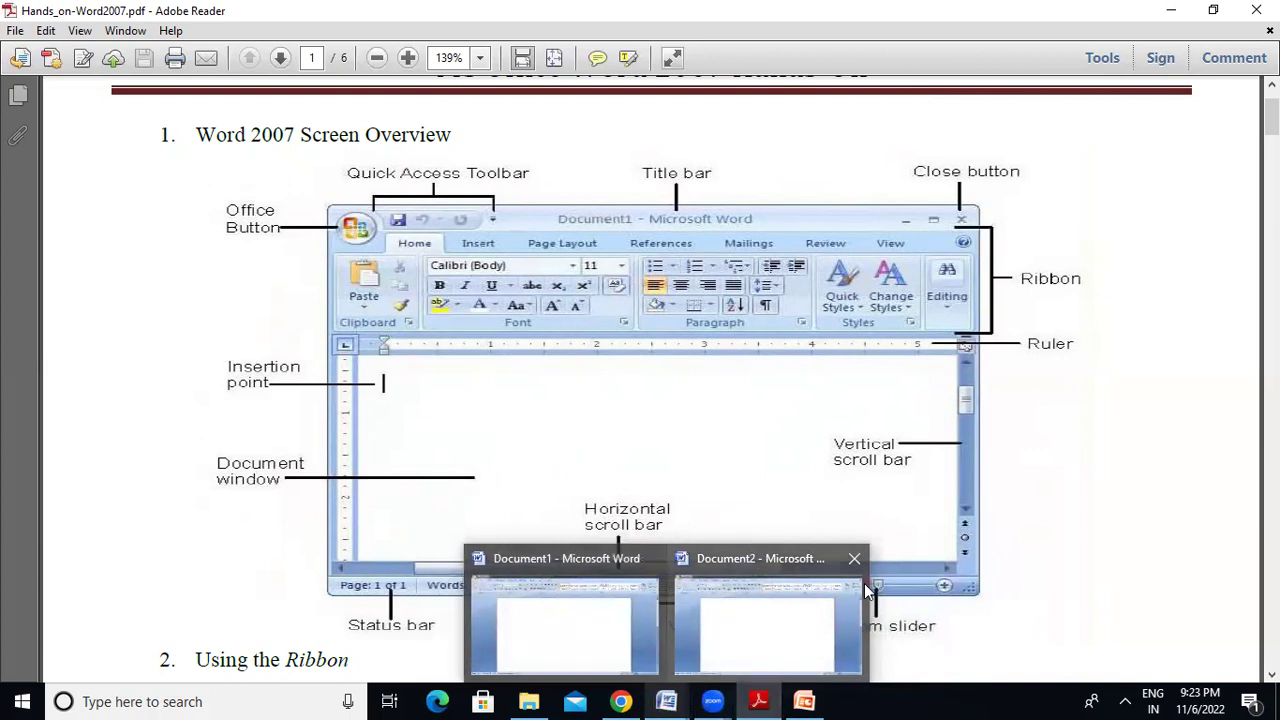
left_click(855, 563)
left_click(617, 650)
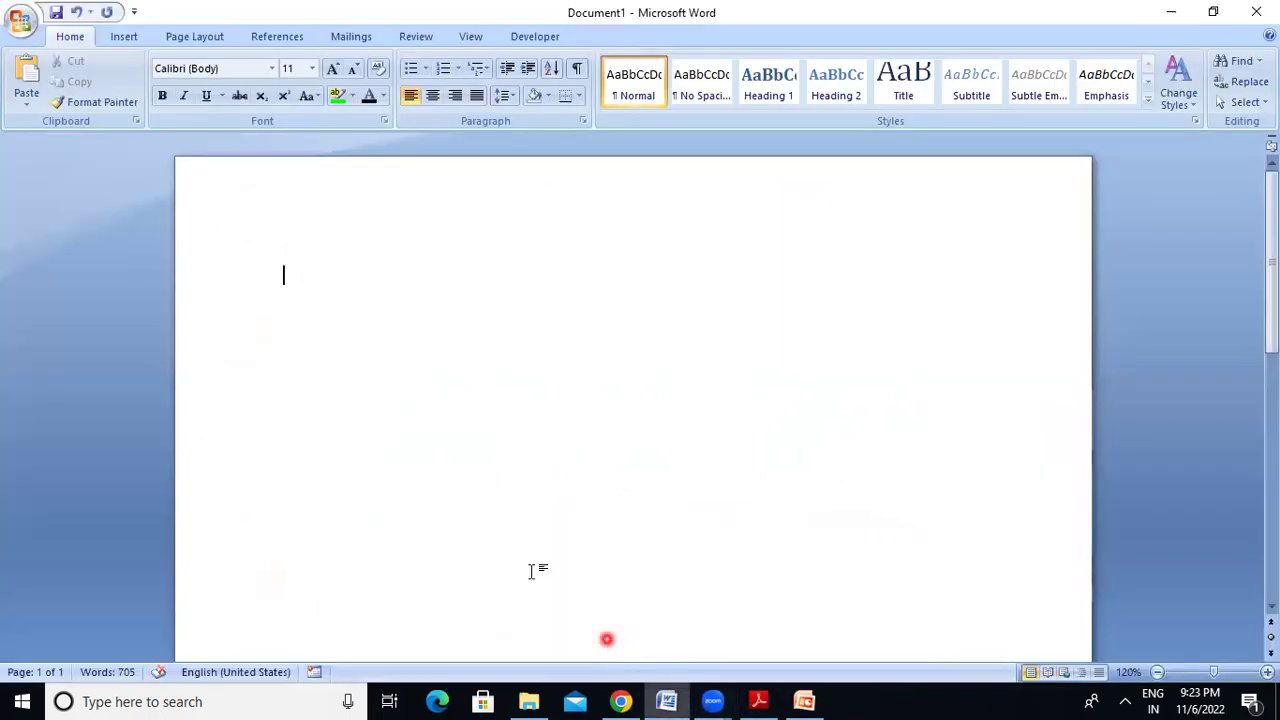
left_click(587, 544)
Step: Compare the guide's Quick Access Toolbar label with the real one in Word and view the list of undoable actions
left_click(758, 701)
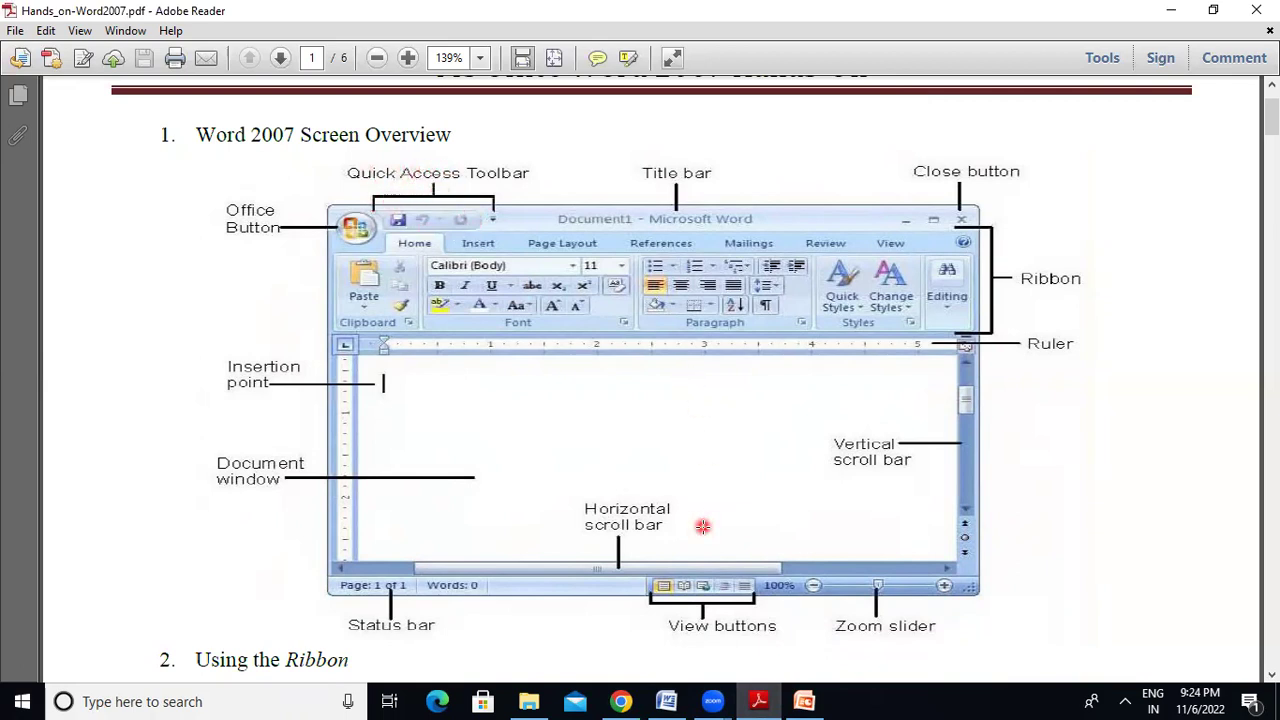
left_click(672, 699)
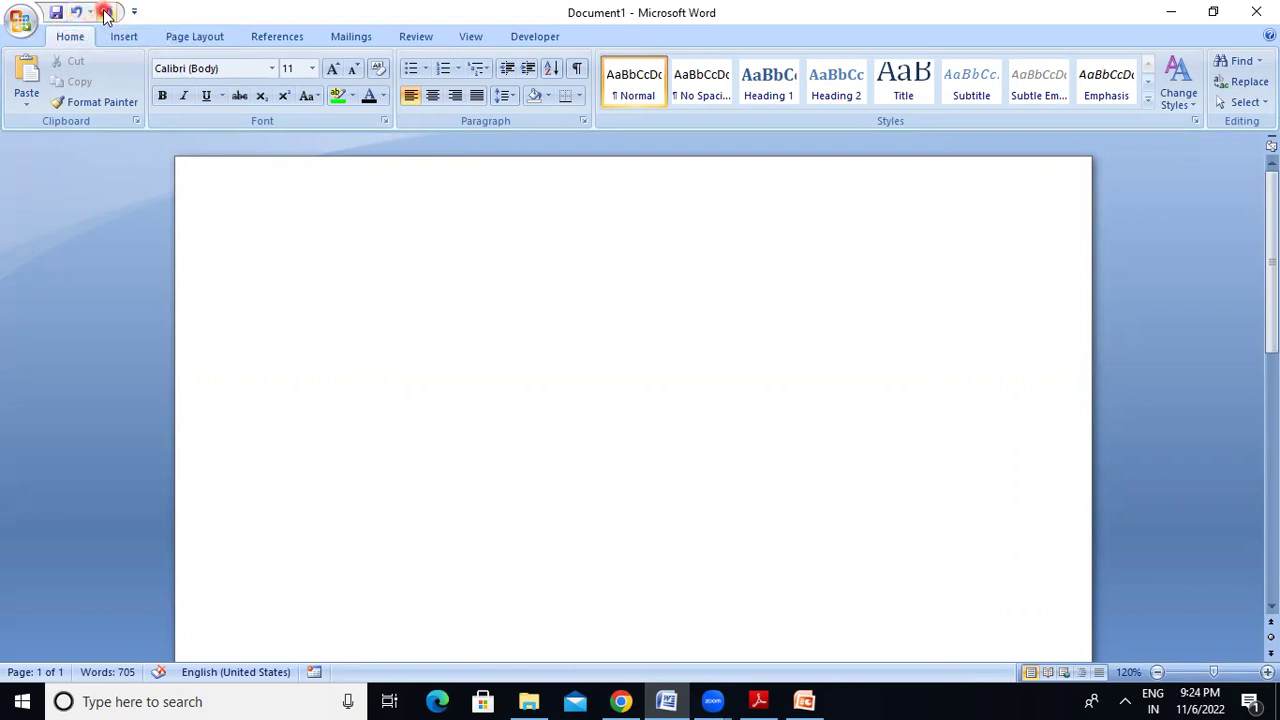
left_click(91, 13)
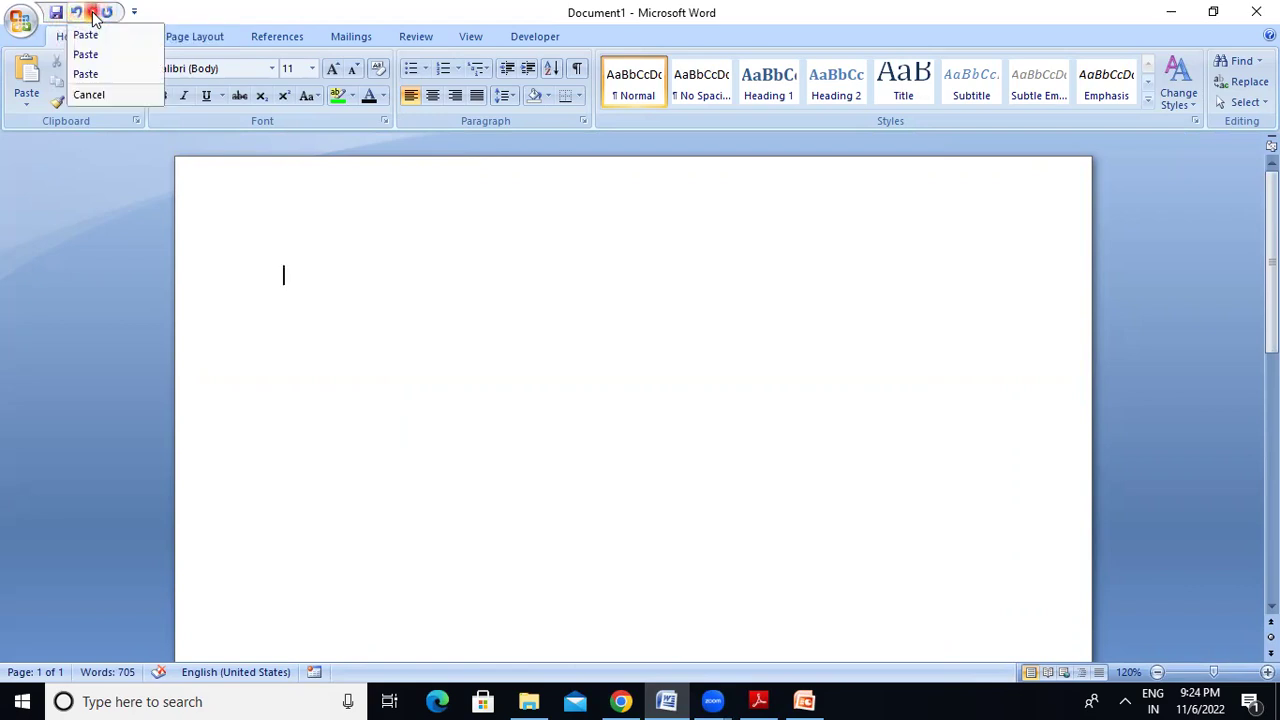
left_click(172, 12)
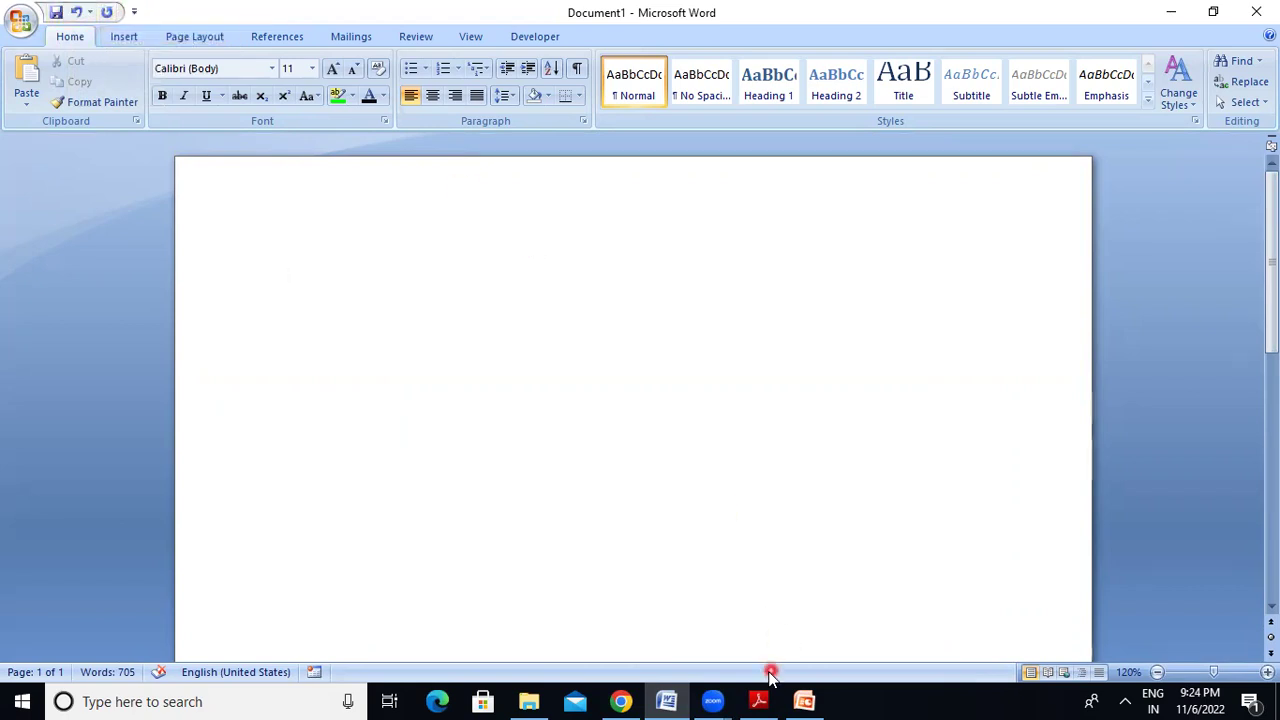
Step: Locate the title bar and close button in the PDF guide's diagram and examine each of them in the Word window
left_click(762, 700)
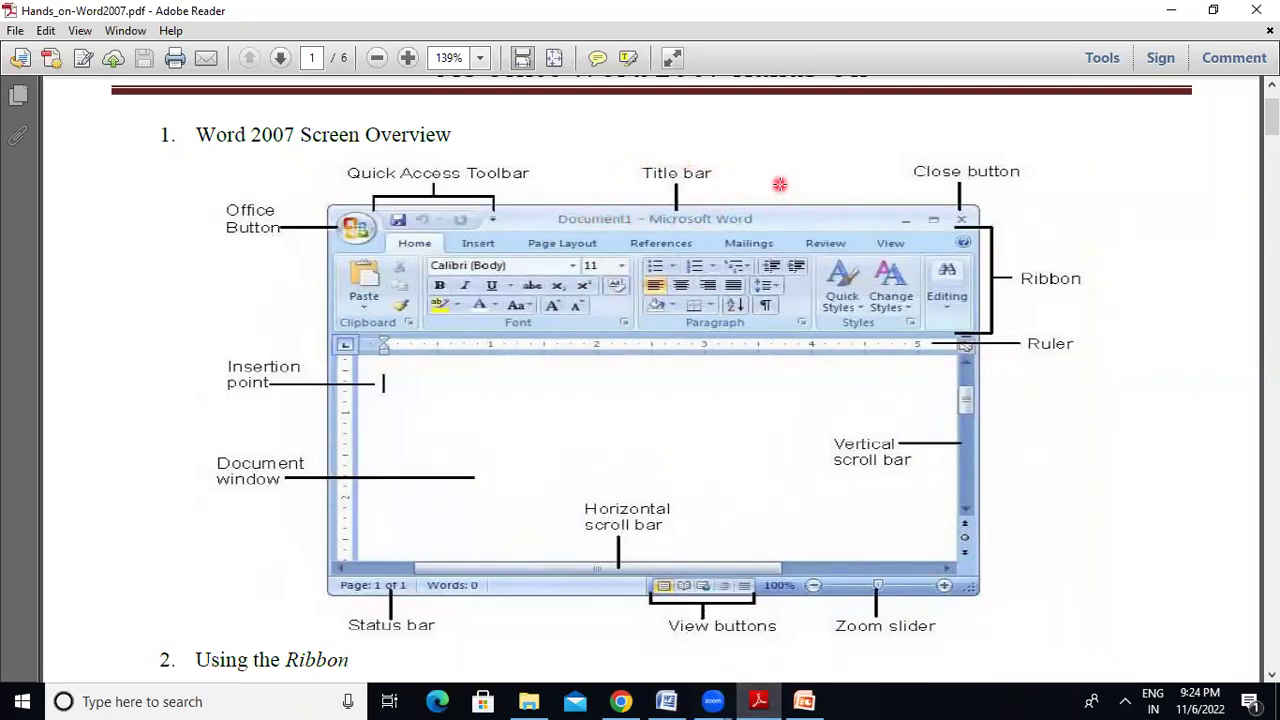
left_click(685, 697)
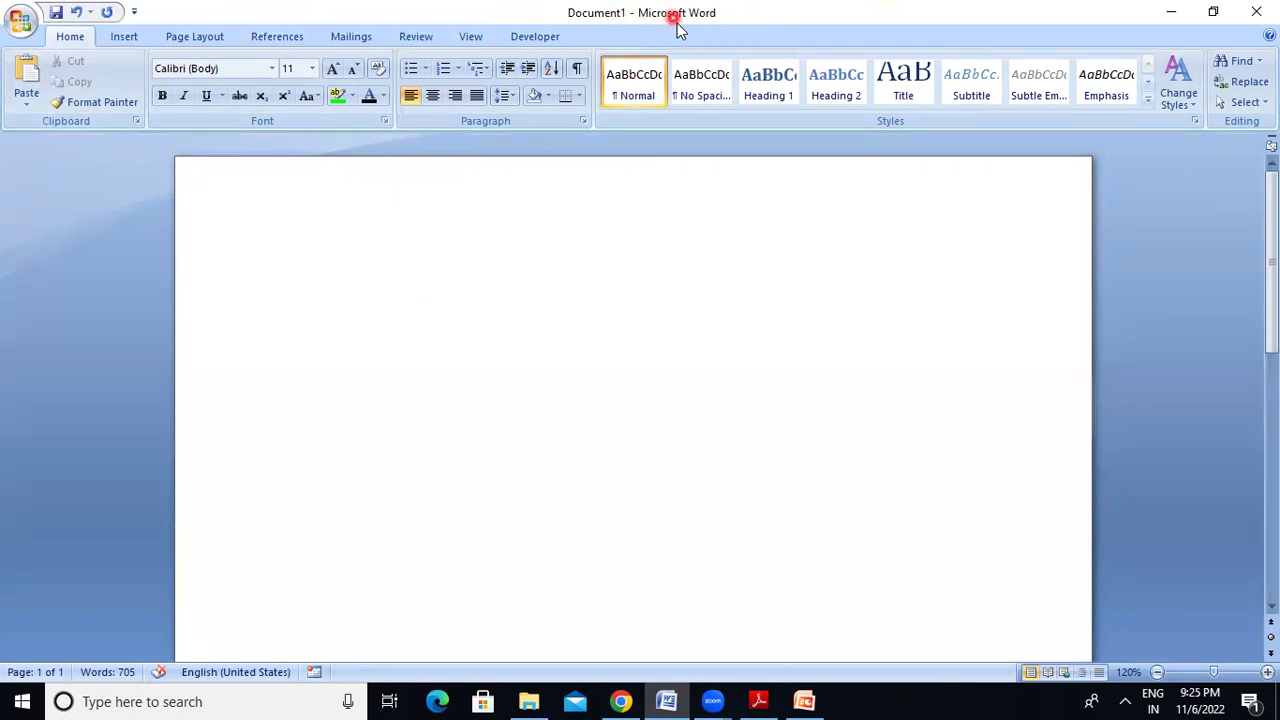
left_click(757, 700)
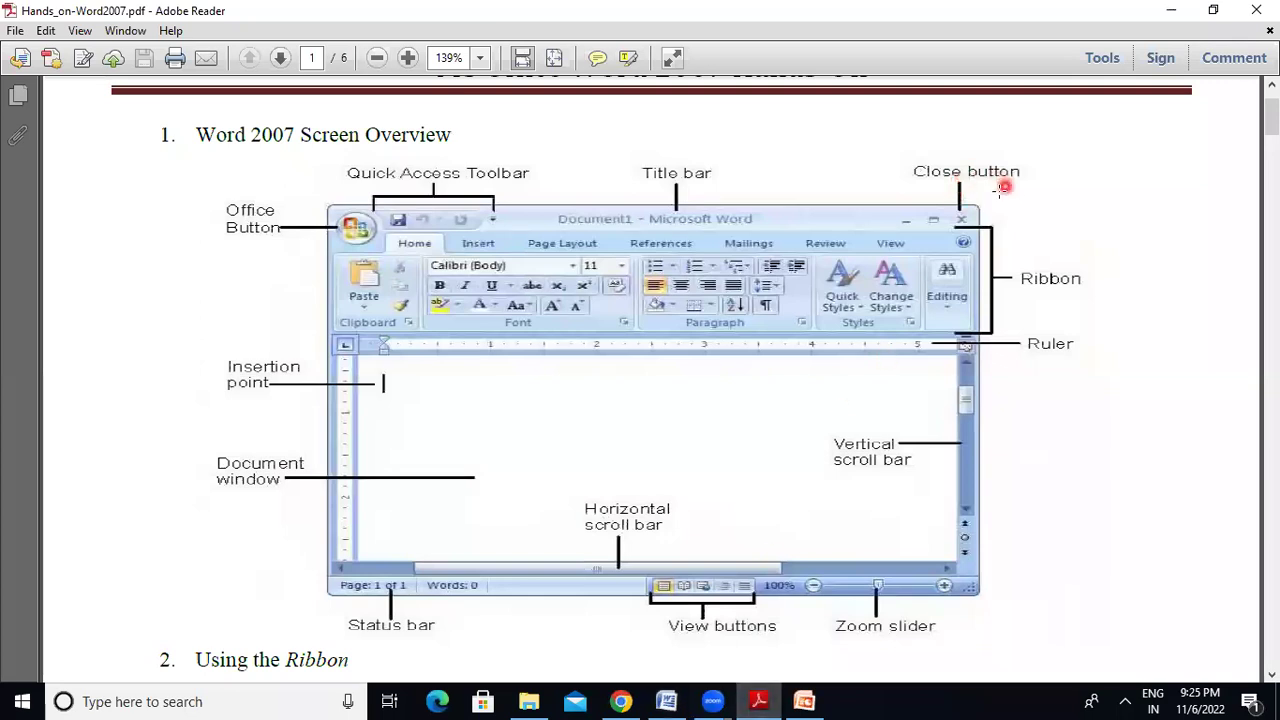
left_click(653, 700)
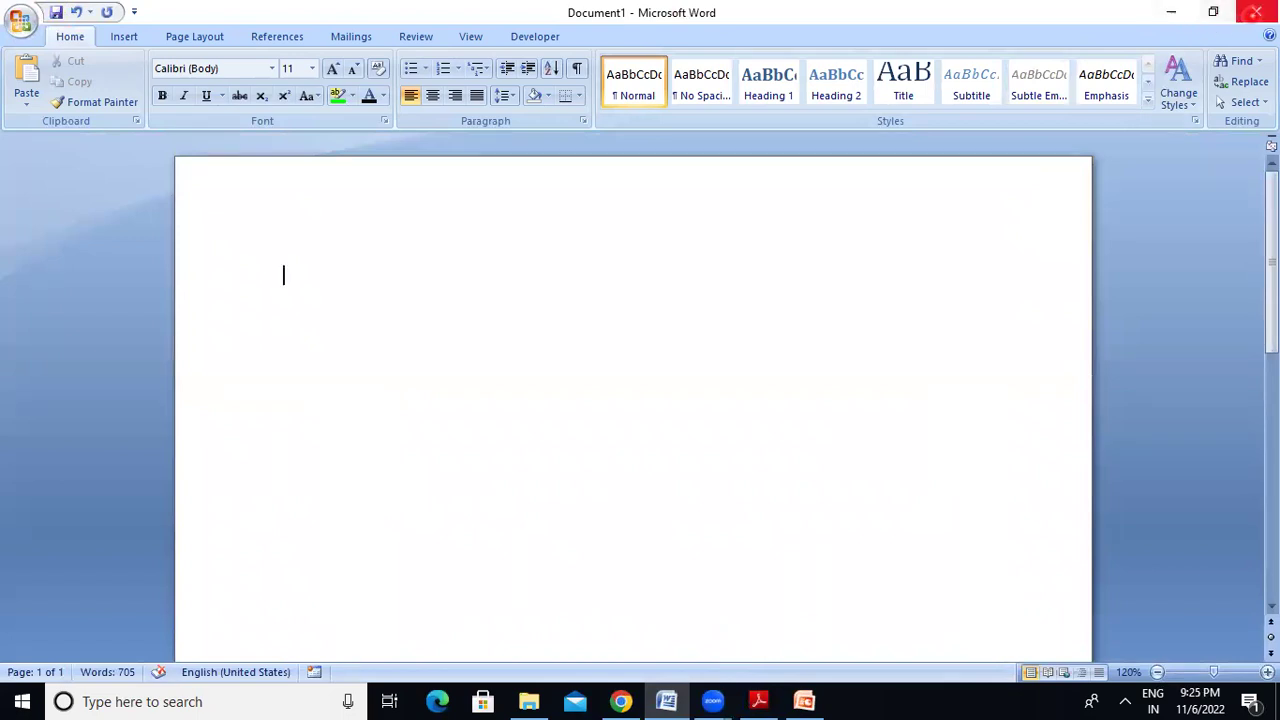
Step: Find the ribbon in the PDF guide's diagram and examine its groups in the Word window
left_click(766, 700)
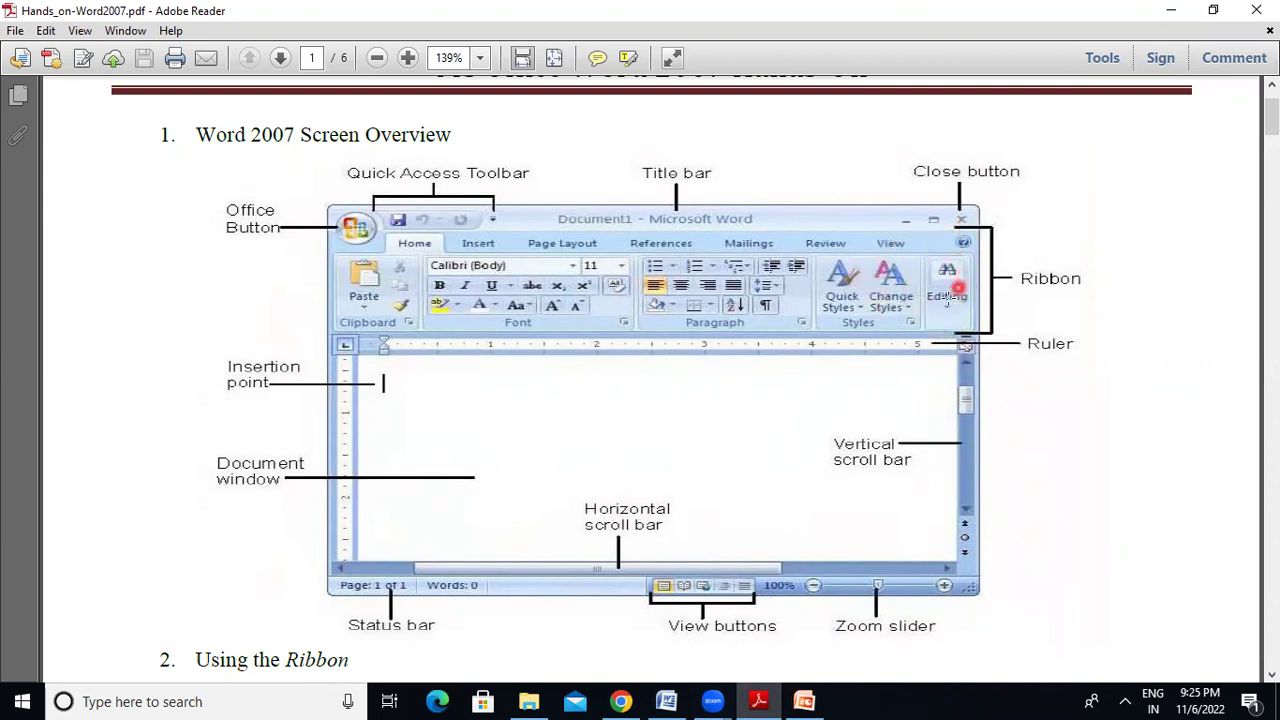
left_click(674, 699)
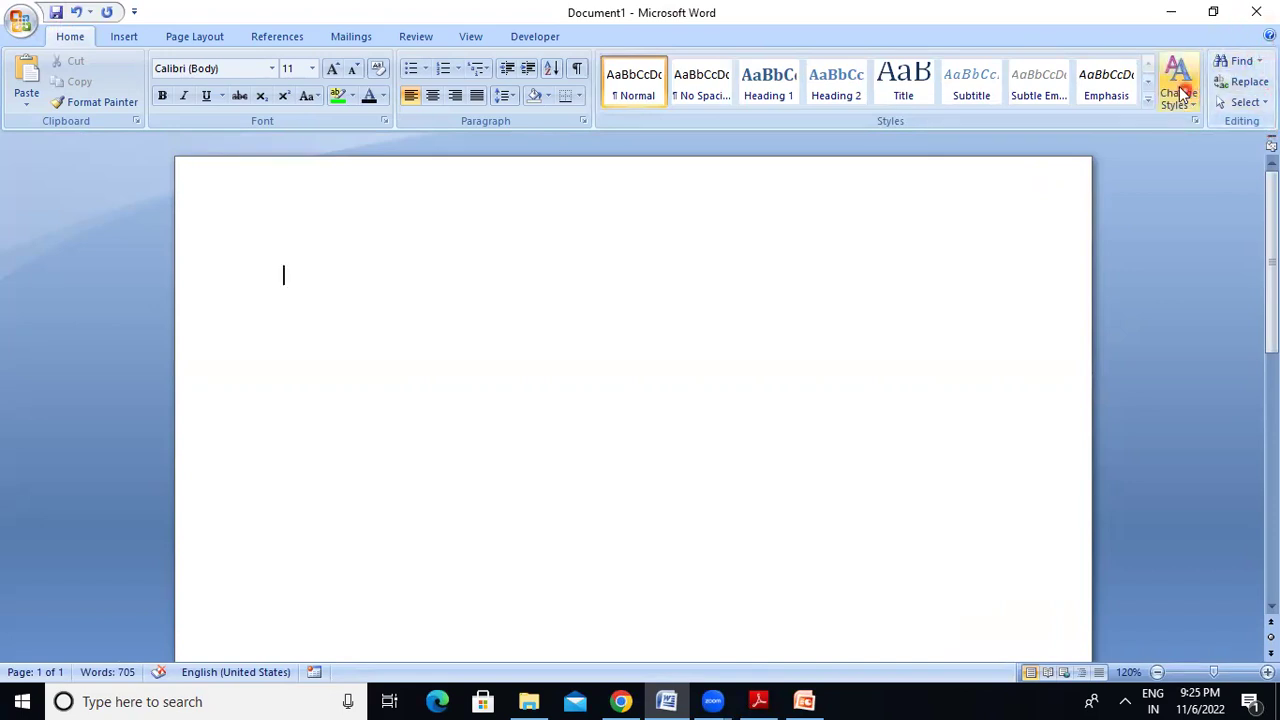
Step: Check the ruler in the PDF guide's diagram and display the horizontal and vertical rulers in the Word document
left_click(756, 700)
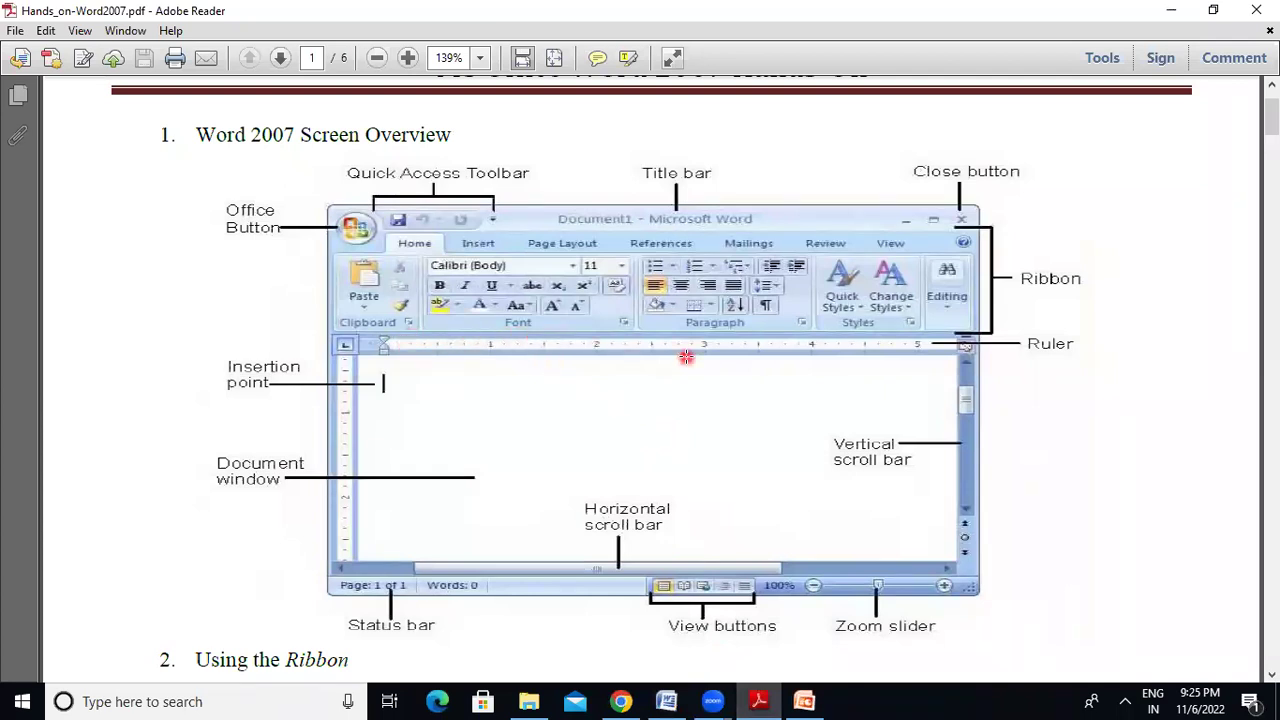
left_click(666, 700)
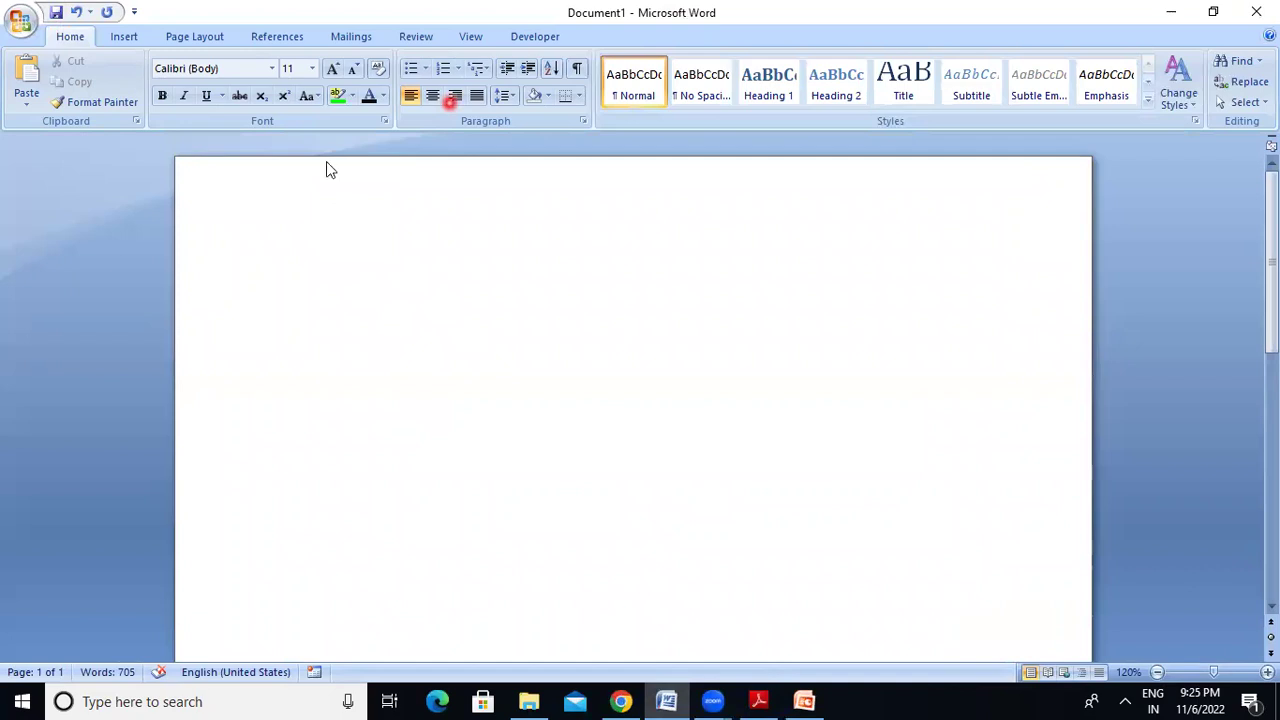
left_click(289, 155)
left_click(868, 196)
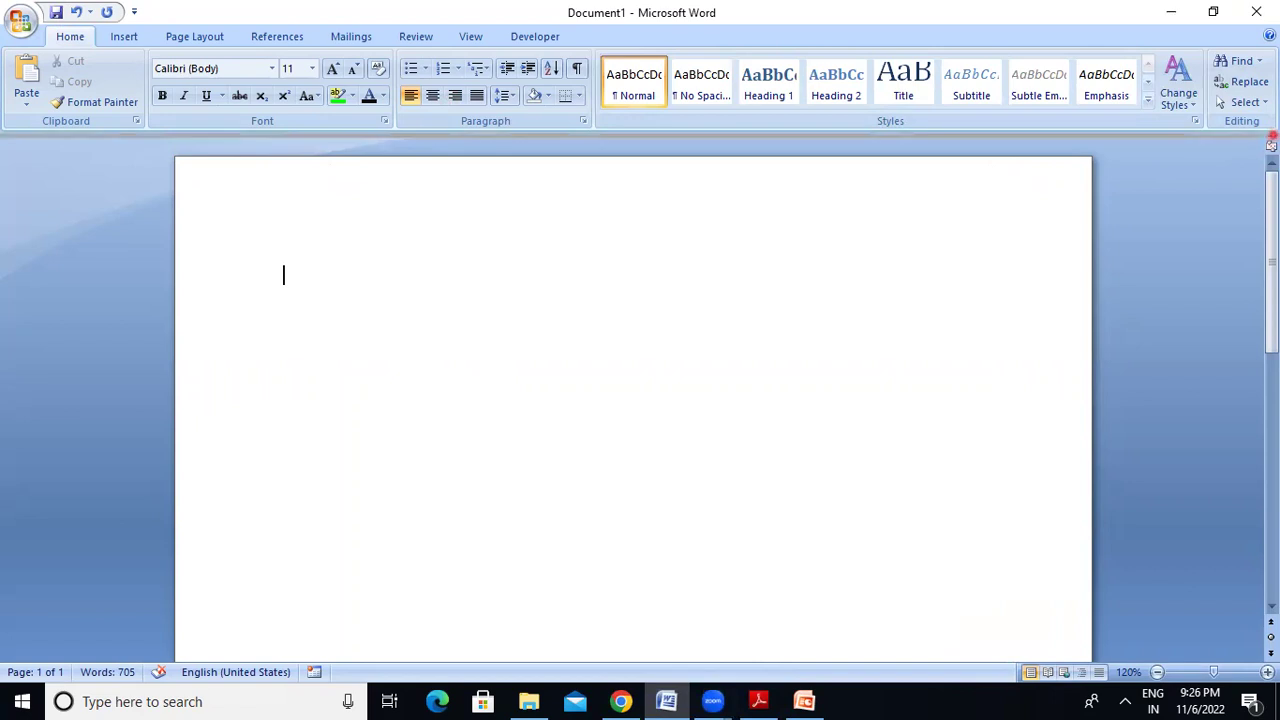
double_click(1271, 134)
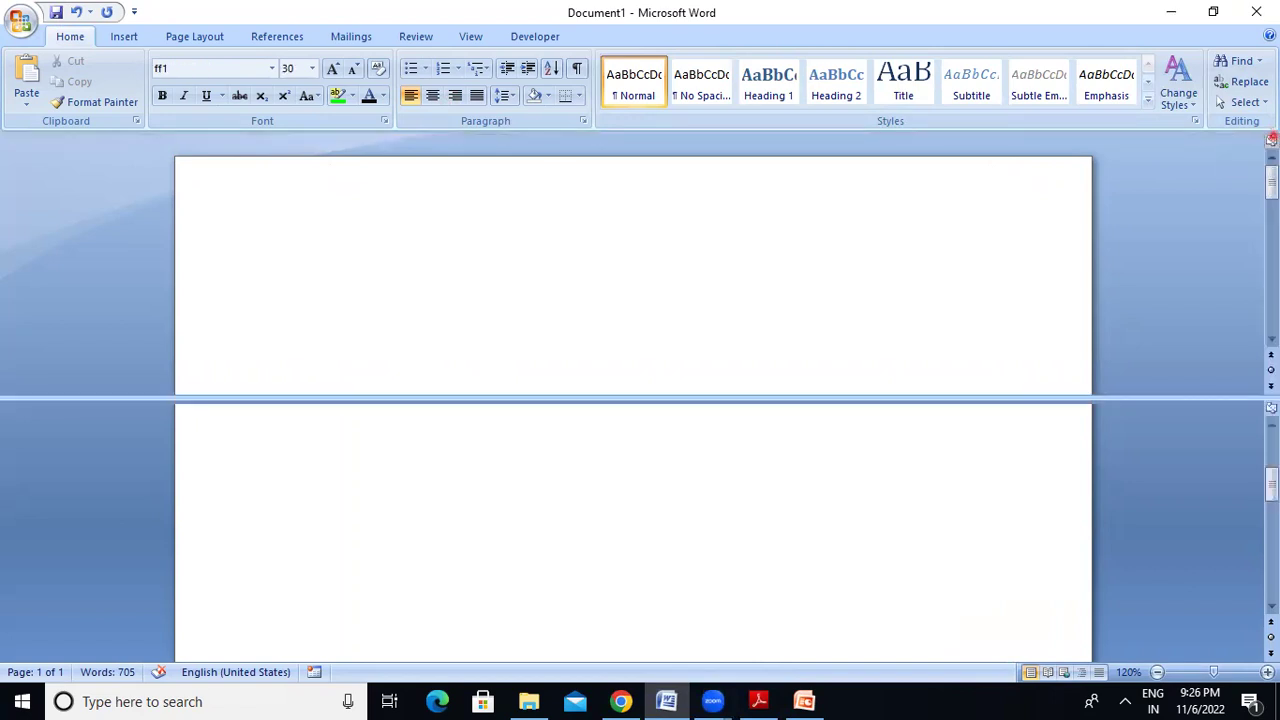
left_click(708, 228)
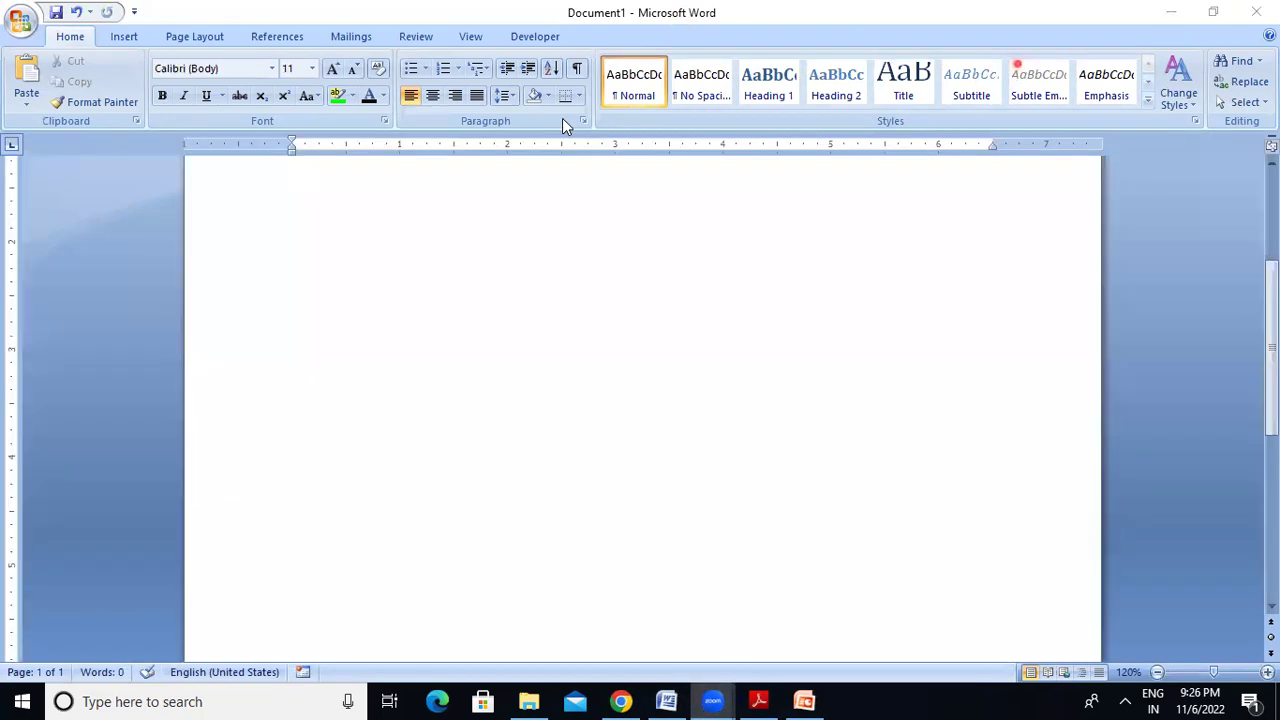
Step: Move the first-line indent to about 1.4 inches, shift the left indent slightly inward, and realign the first-line indent with it
left_click_drag(298, 148, 438, 152)
mouse_move(292, 152)
left_mouse_down()
mouse_move(338, 155)
mouse_move(298, 152)
left_mouse_up()
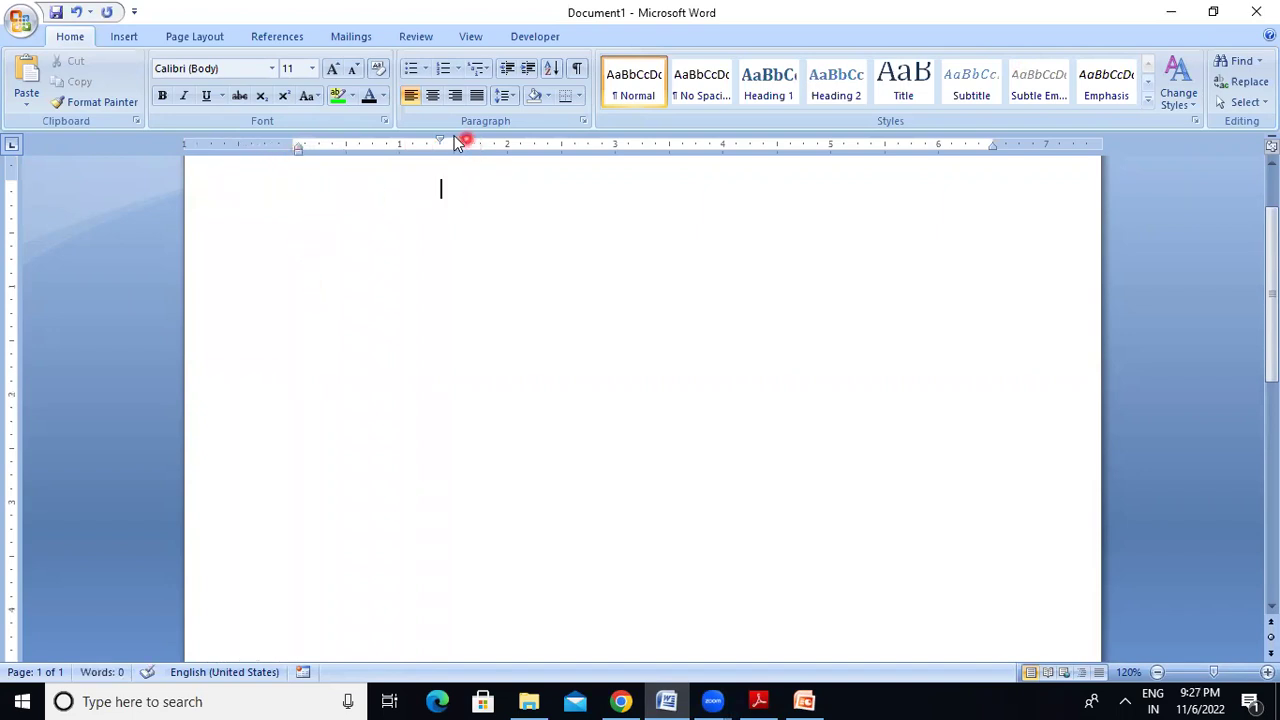
mouse_move(438, 141)
left_mouse_down()
mouse_move(278, 143)
mouse_move(300, 143)
left_mouse_up()
left_click(826, 240)
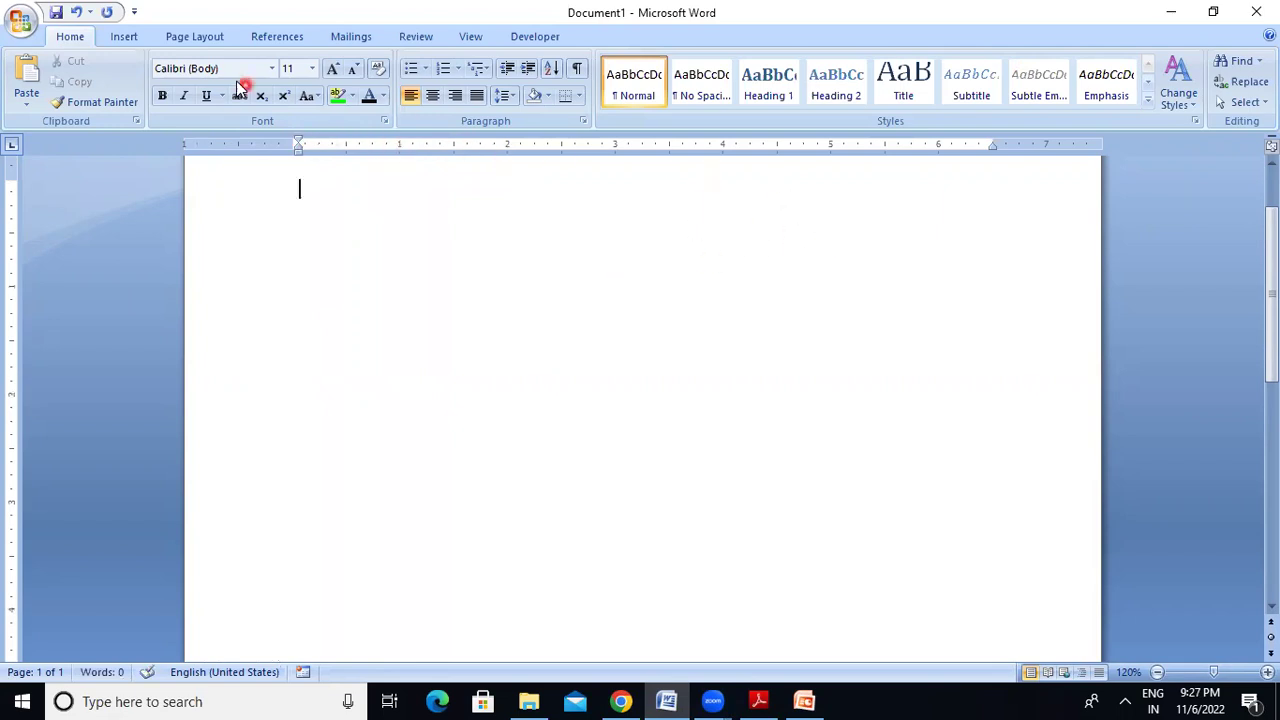
Step: Undo the indent changes made on the ruler
left_click(80, 12)
left_click(76, 12)
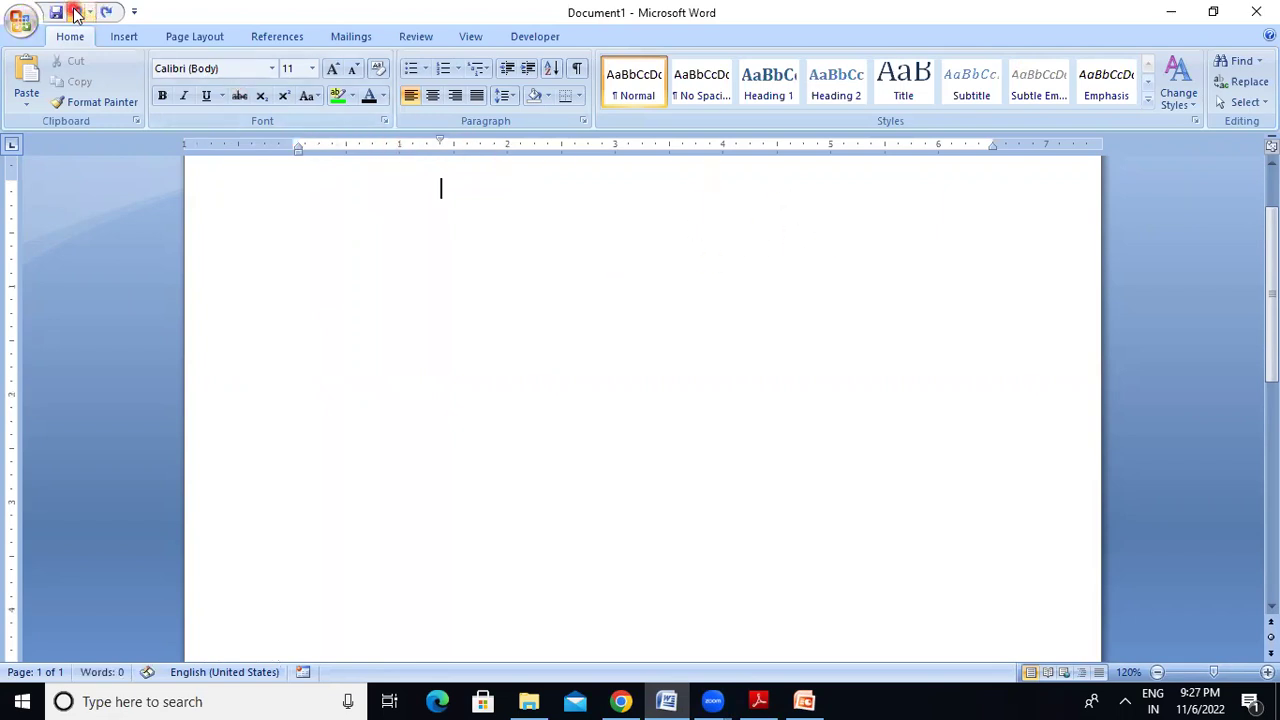
left_click(76, 12)
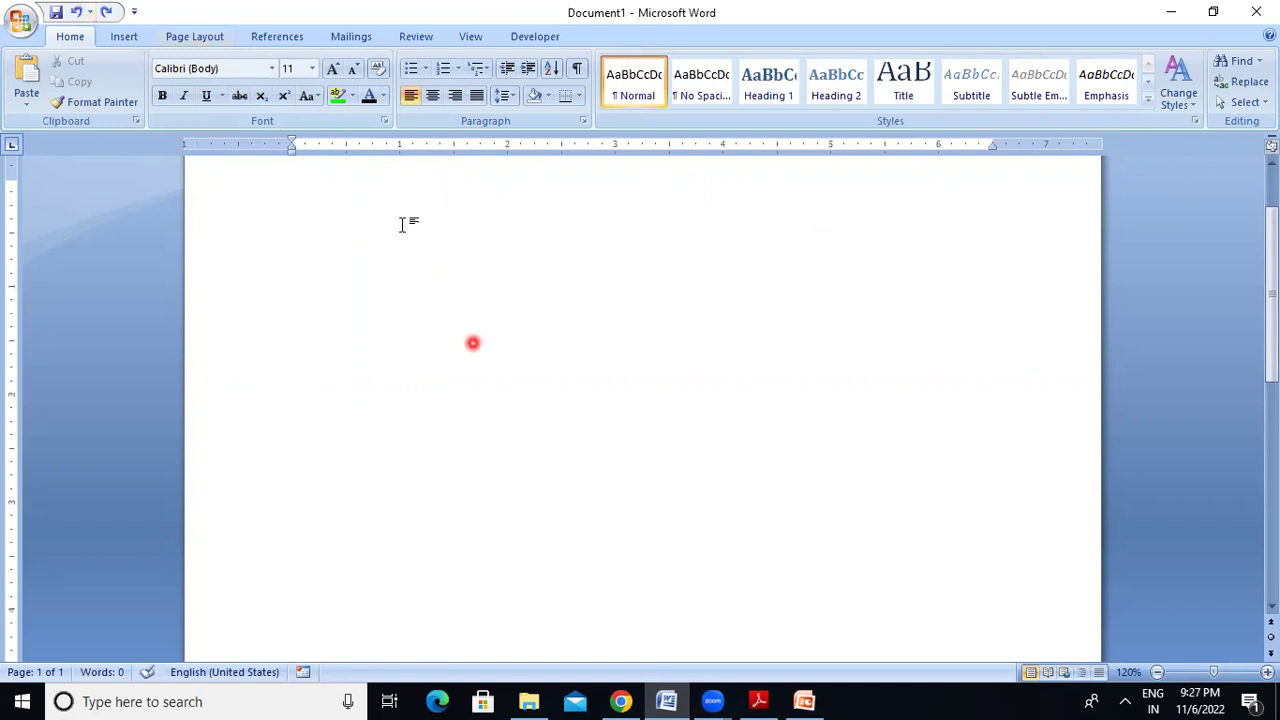
Step: Find the insertion point in the PDF guide's diagram and place the cursor at the start of the blank Word document
left_click(760, 699)
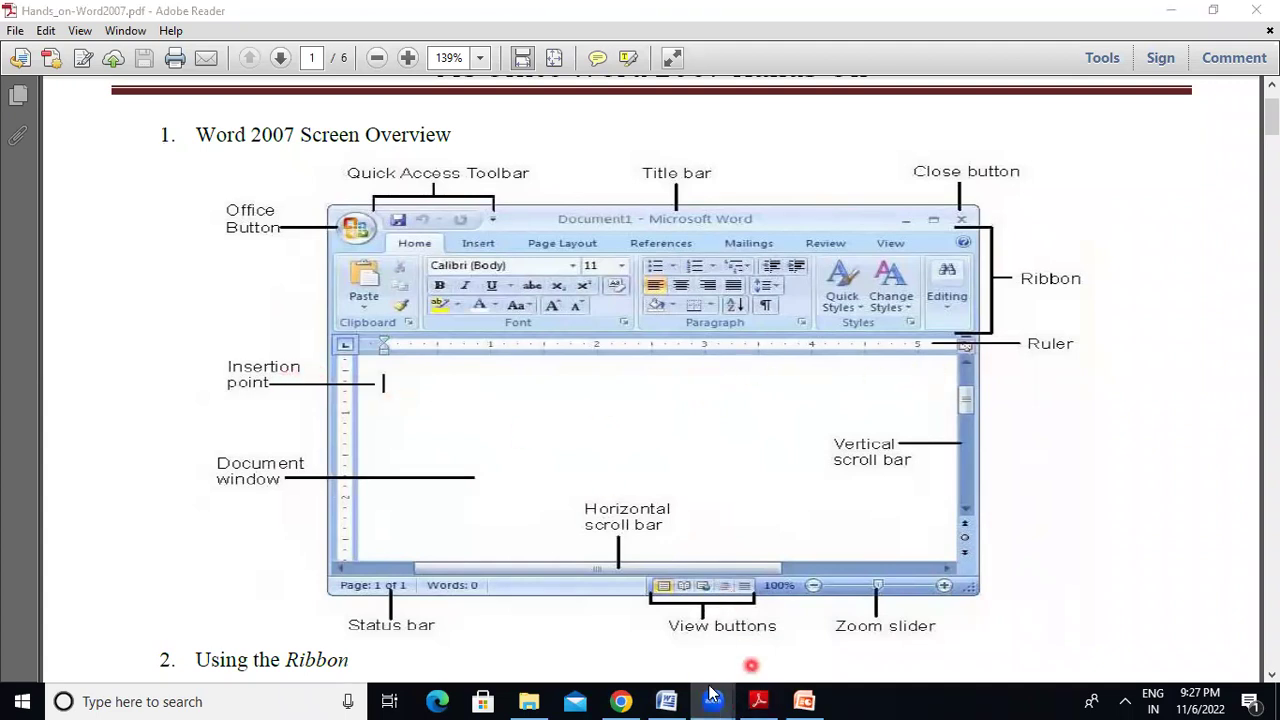
left_click(666, 701)
left_click(291, 192)
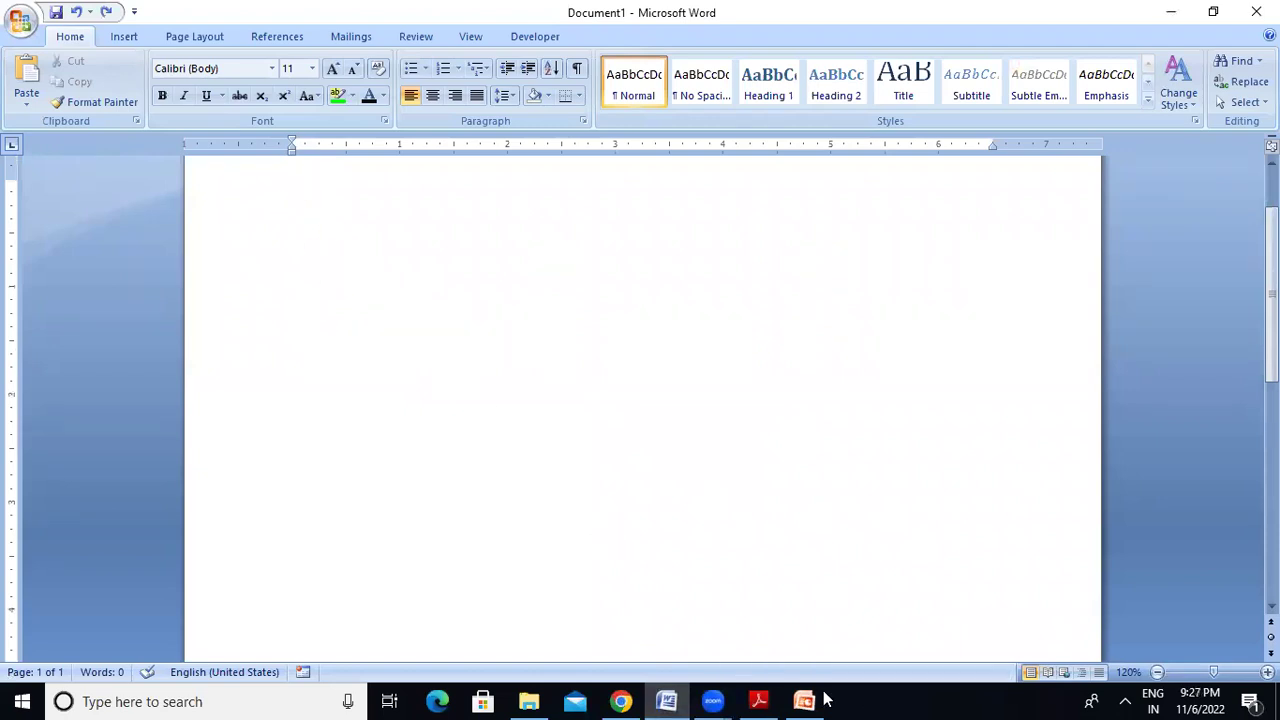
Step: Locate the vertical scroll bar in the PDF guide's diagram and try it out in the Word document
left_click(778, 697)
left_click(896, 414)
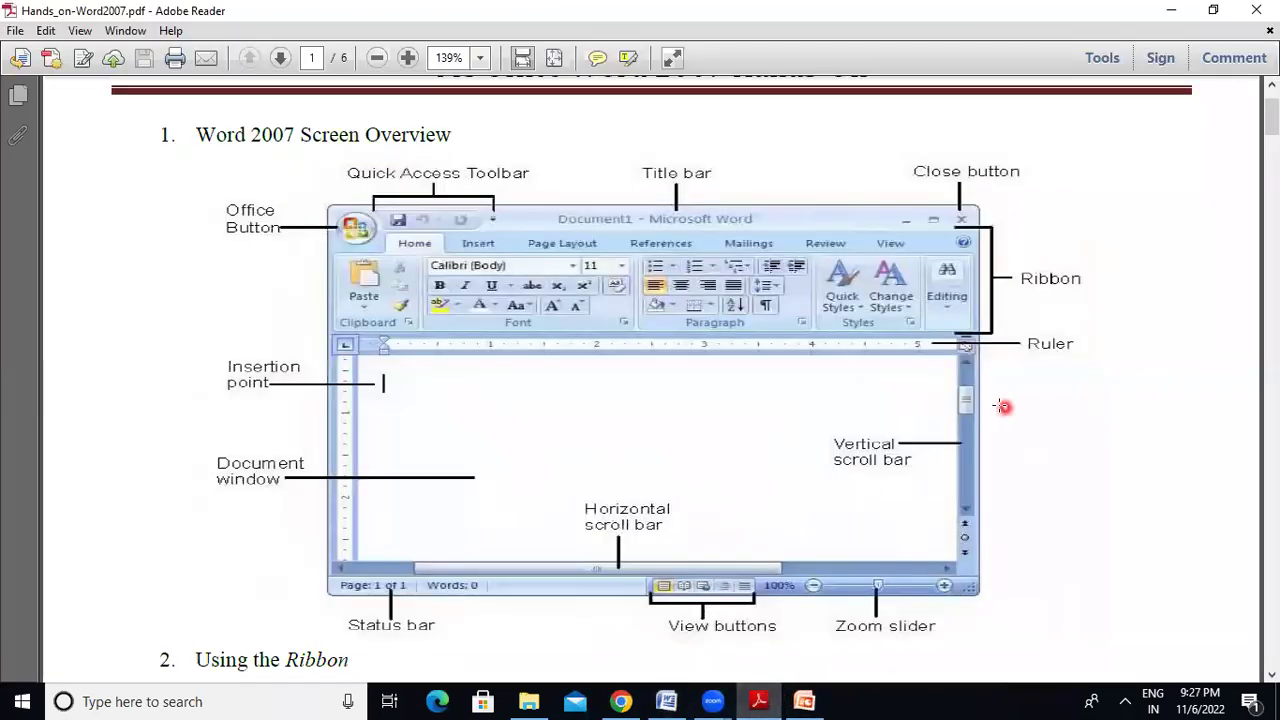
left_click(960, 449)
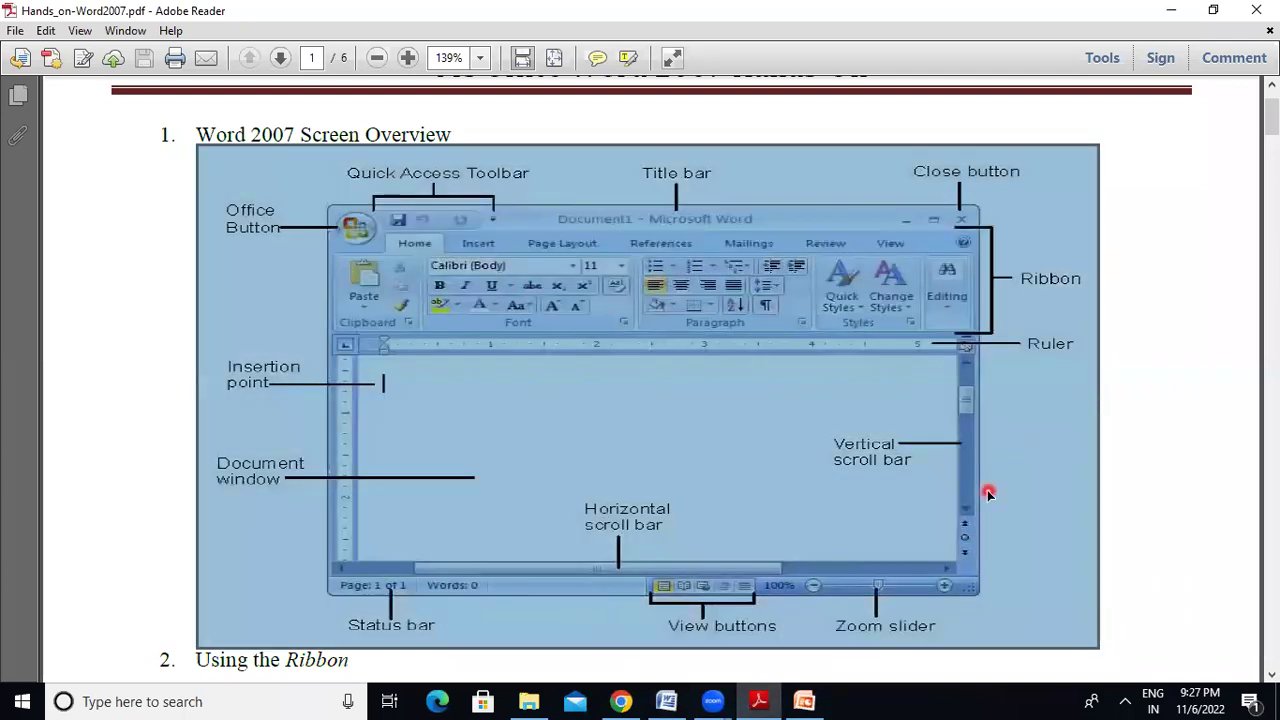
left_click(1210, 470)
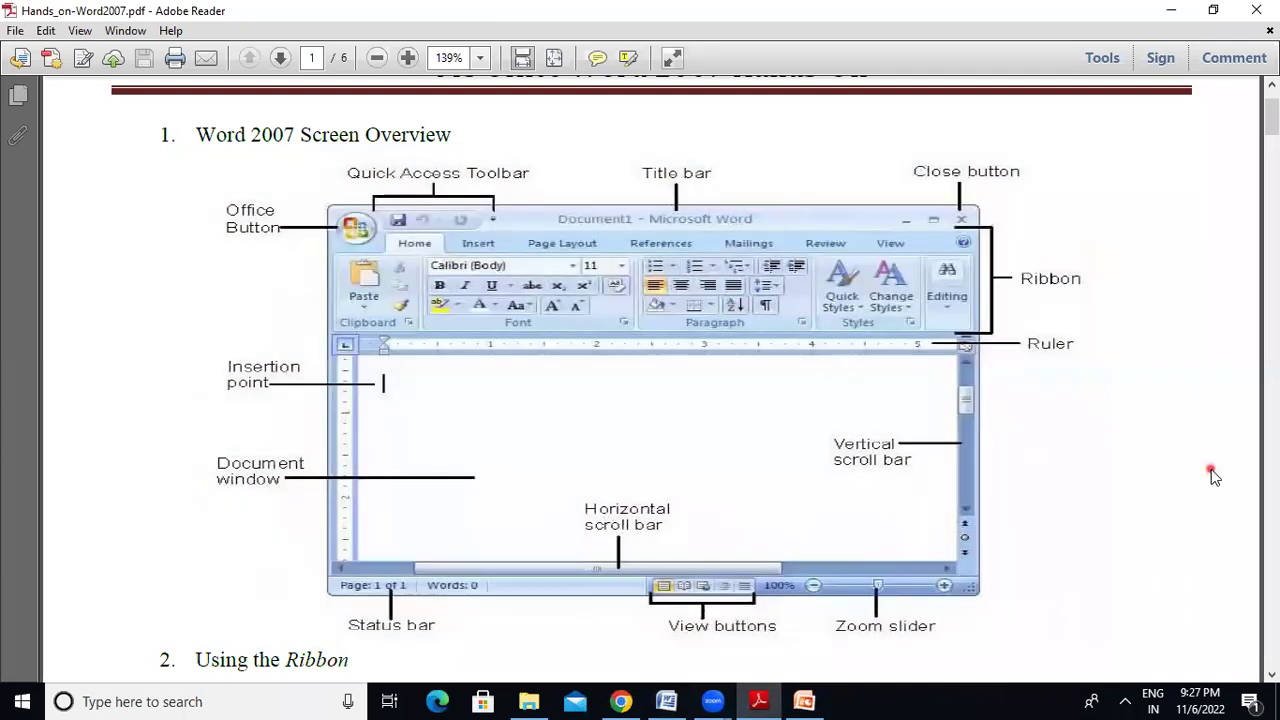
left_click(678, 697)
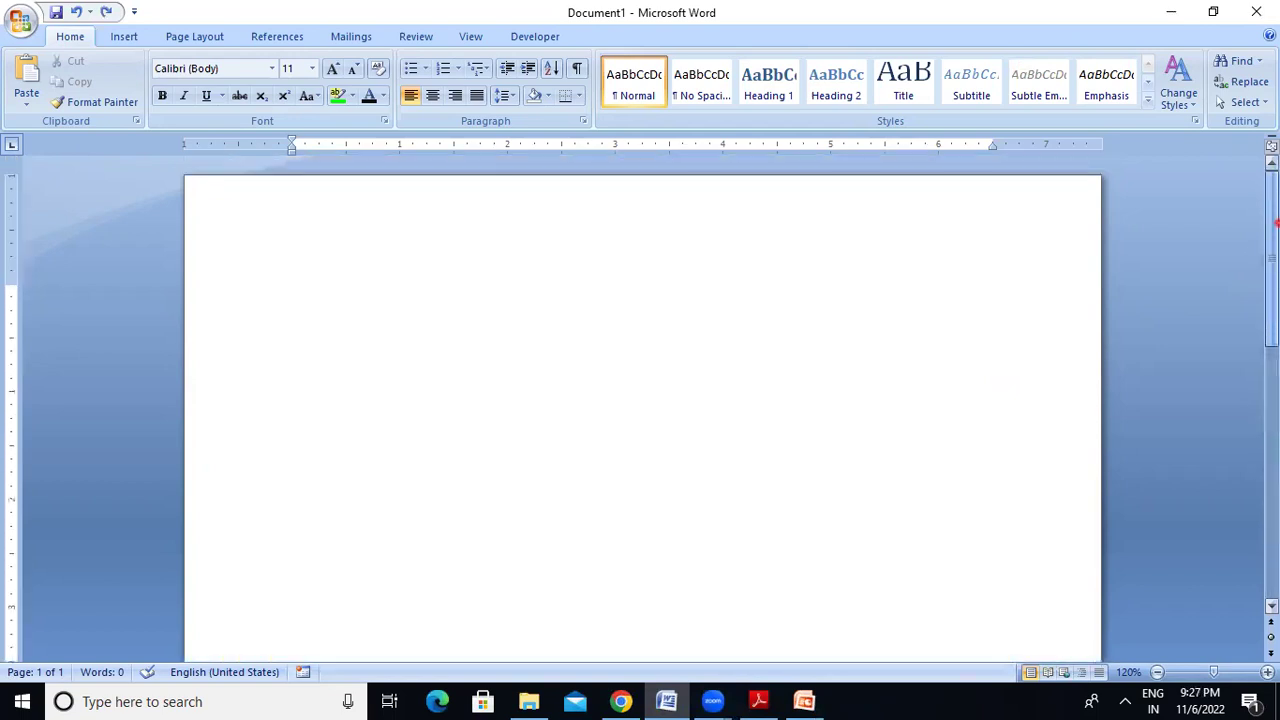
mouse_move(1276, 222)
left_mouse_down()
mouse_move(1274, 508)
mouse_move(1274, 218)
left_mouse_up()
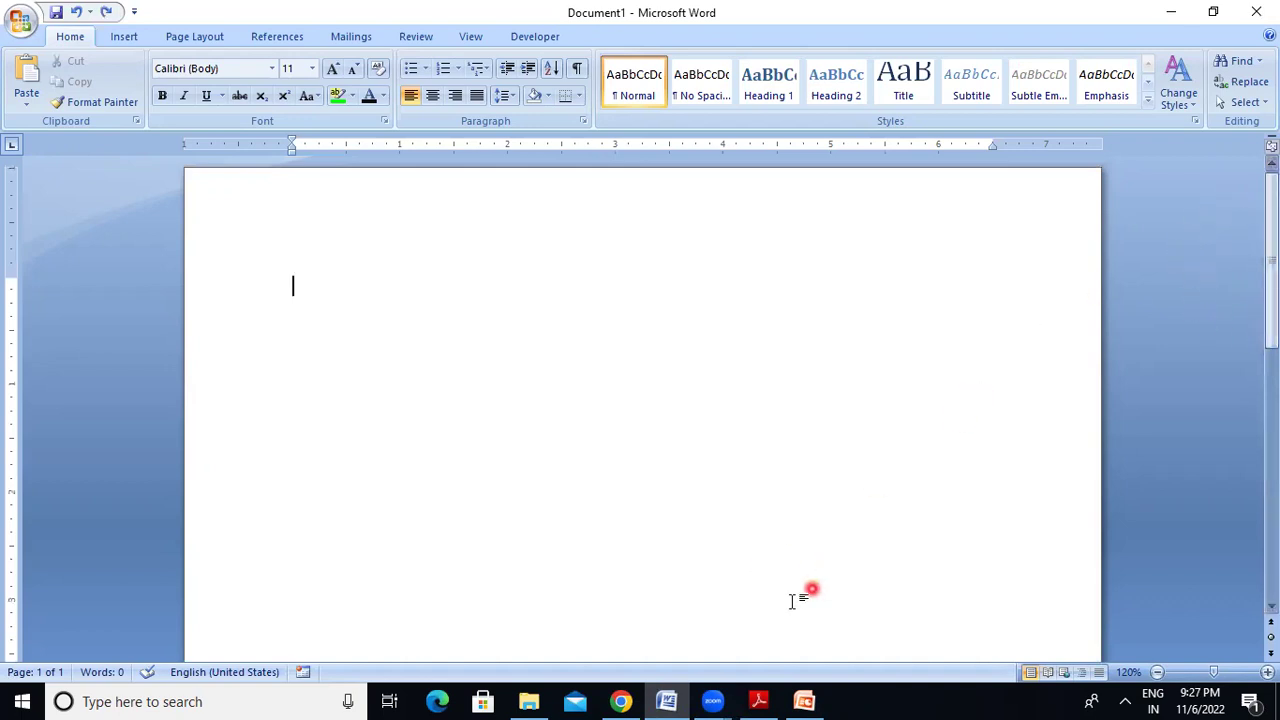
Step: Compare the vertical and horizontal scroll bars in the PDF guide's diagram with Word, scrolling the blank page down and back up
left_click(758, 701)
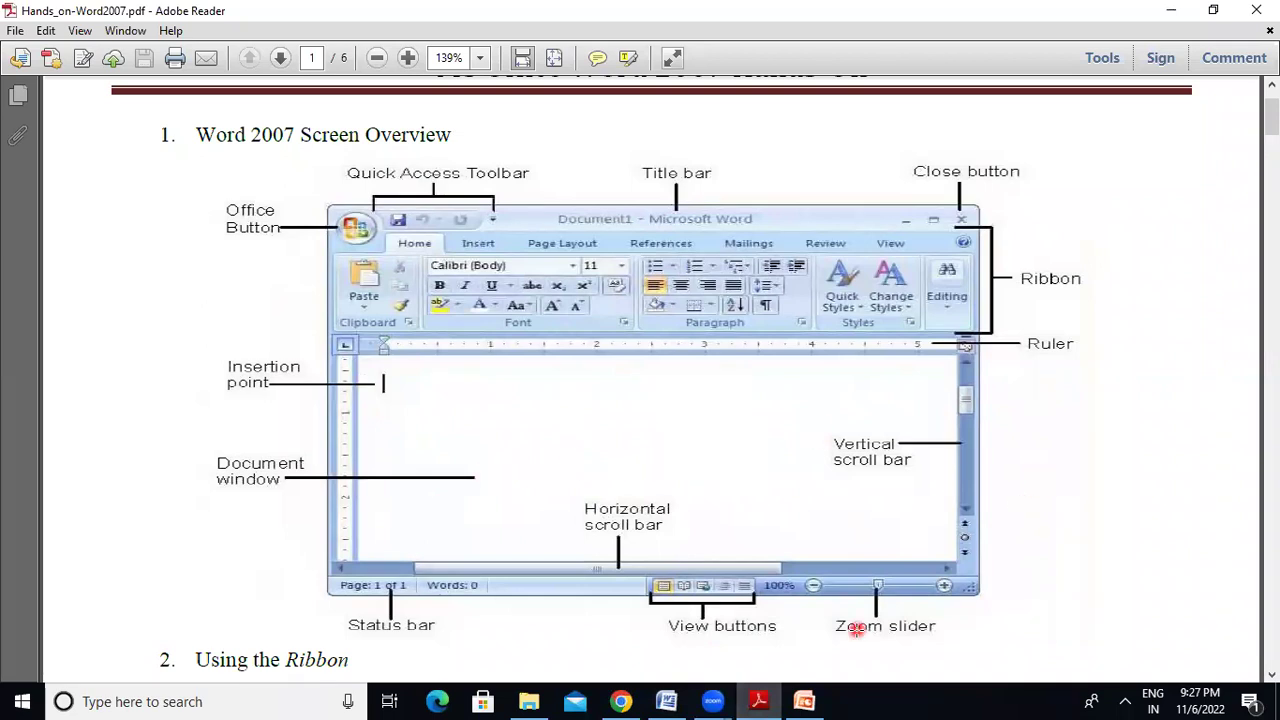
left_click(666, 701)
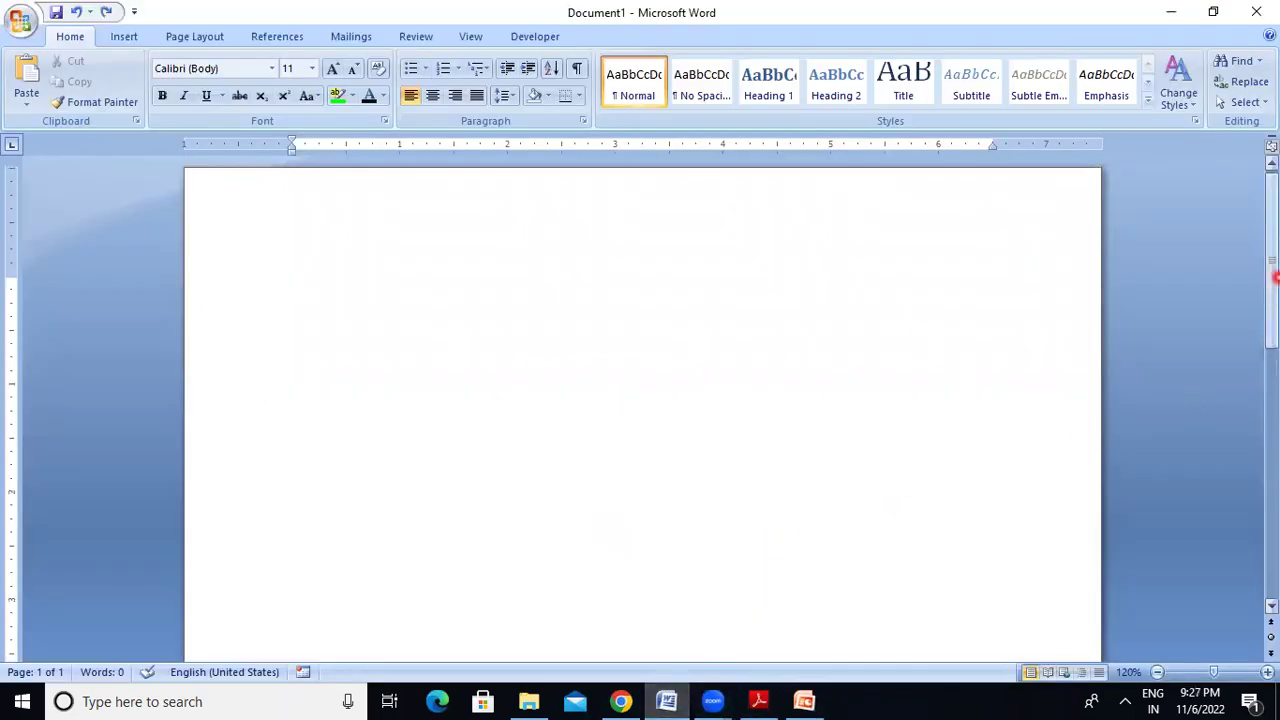
left_click_drag(1276, 278, 1277, 224)
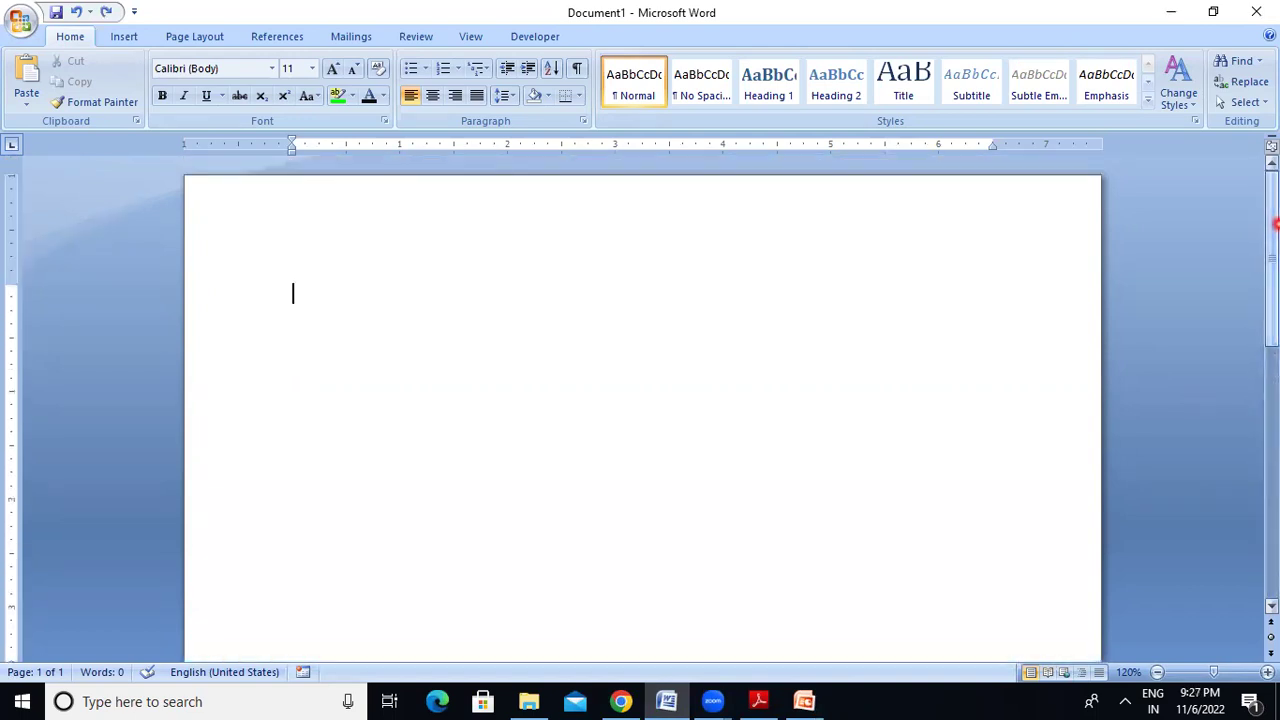
left_click(762, 701)
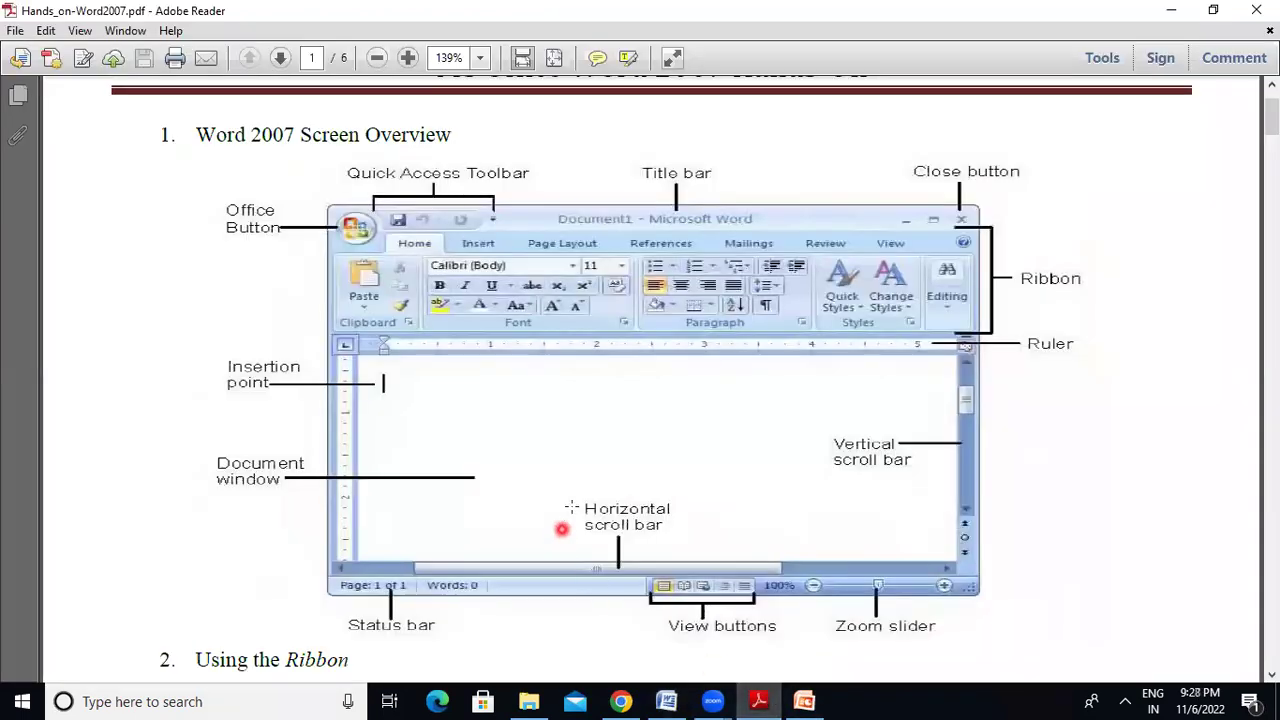
left_click(666, 701)
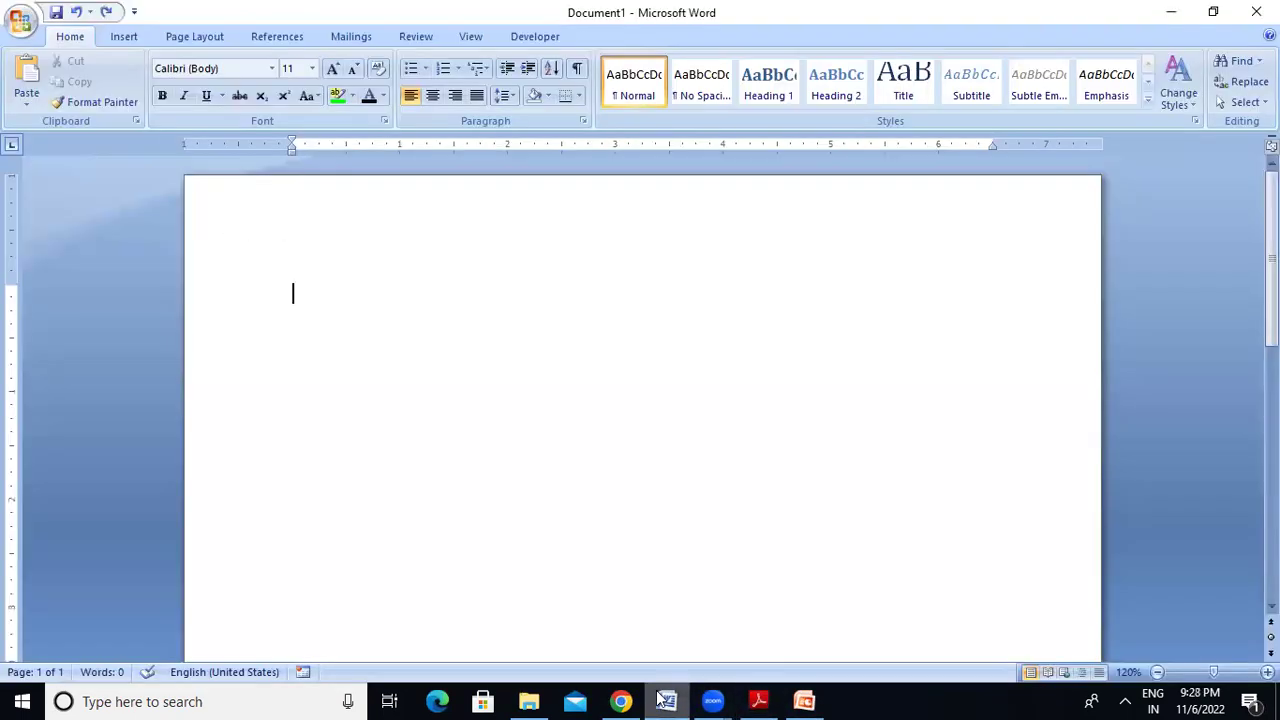
scroll(642, 410, "down", 10)
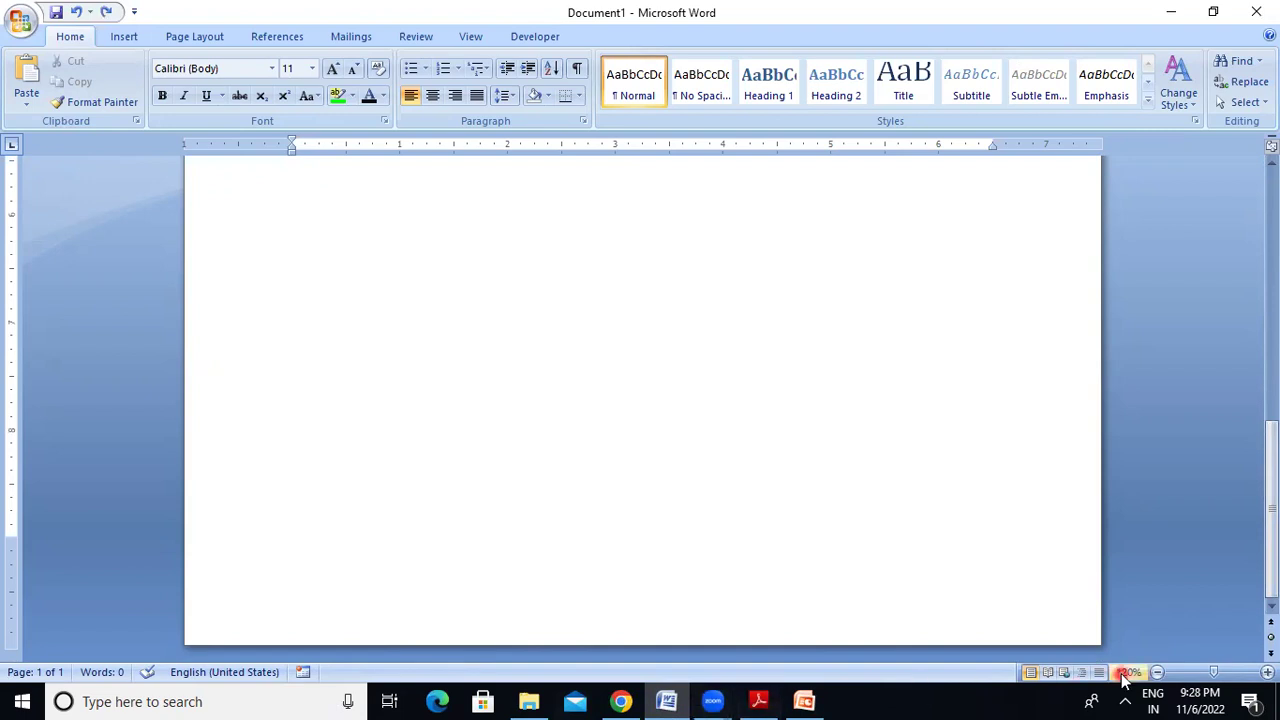
left_click_drag(1275, 467, 1274, 215)
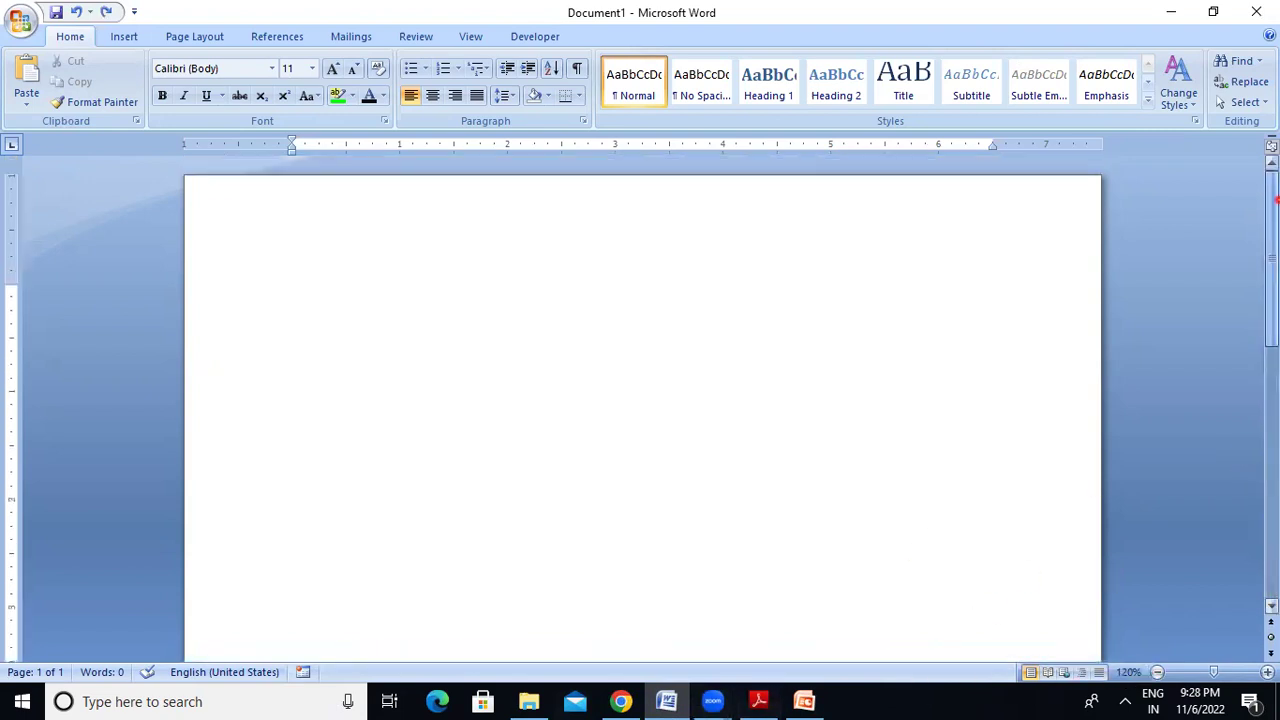
Step: Locate the view buttons in the PDF guide's diagram and find the matching ones in the Word window
left_click(758, 701)
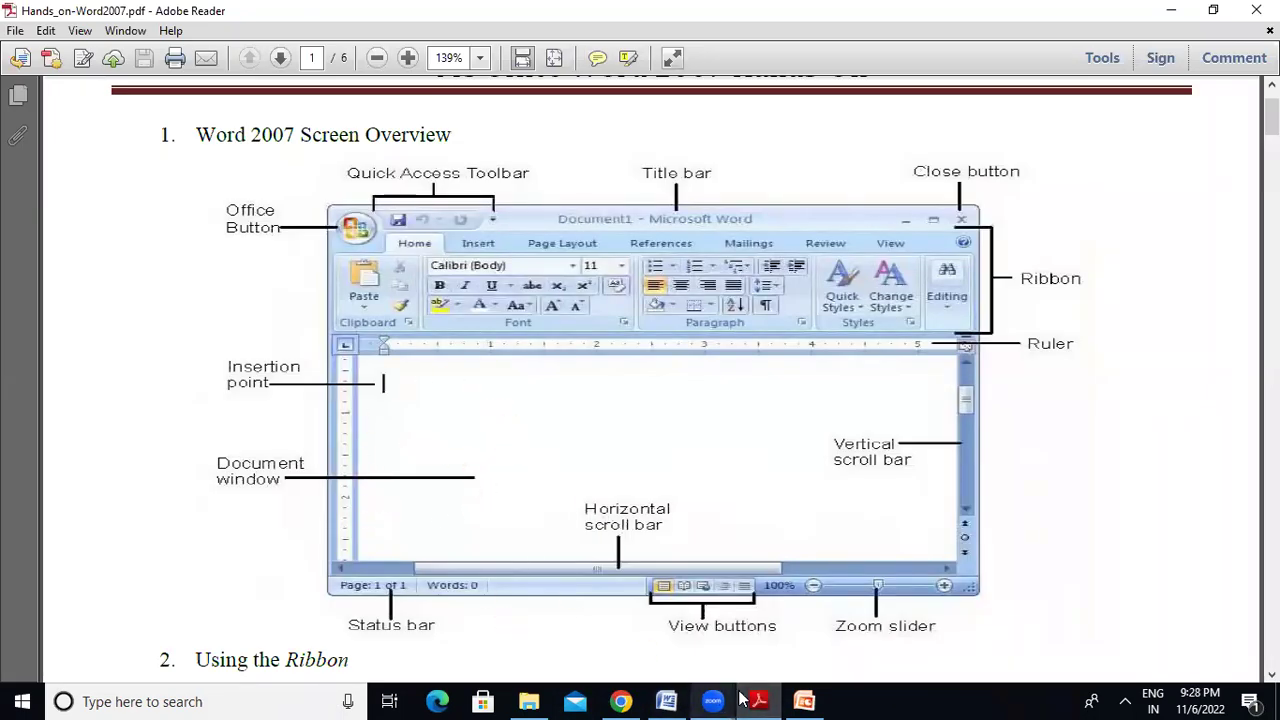
left_click(666, 701)
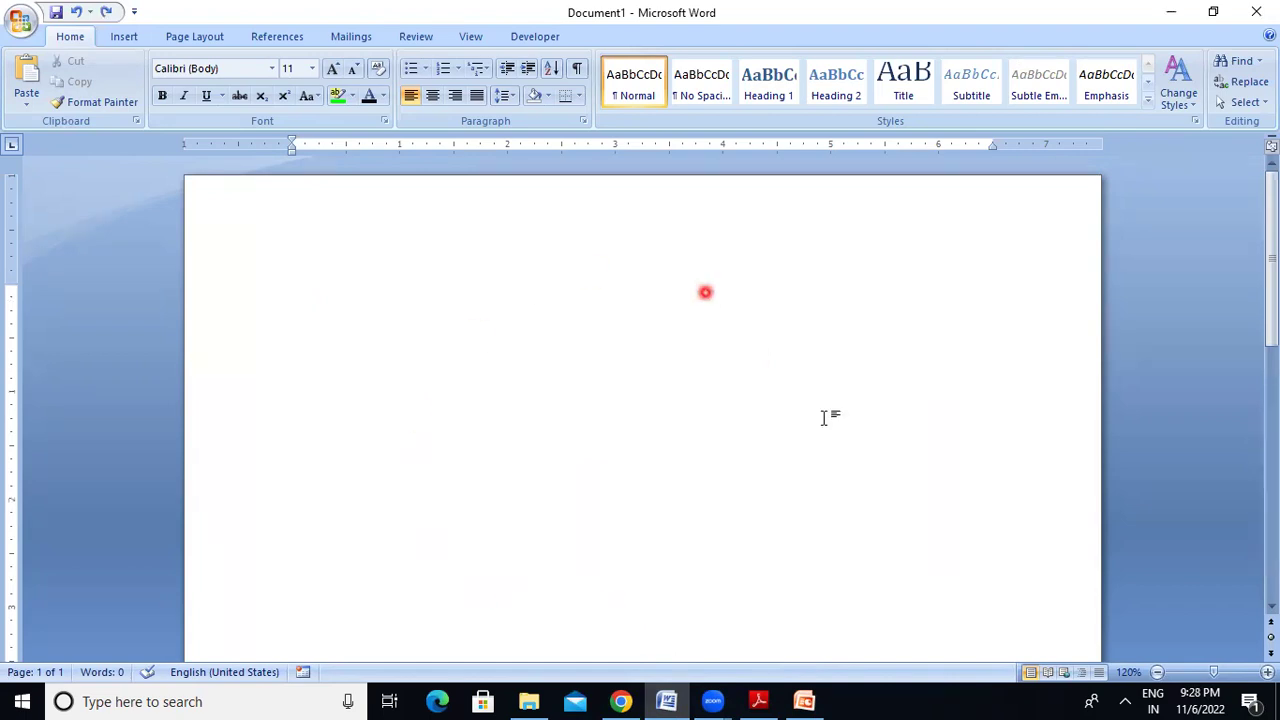
left_click(769, 698)
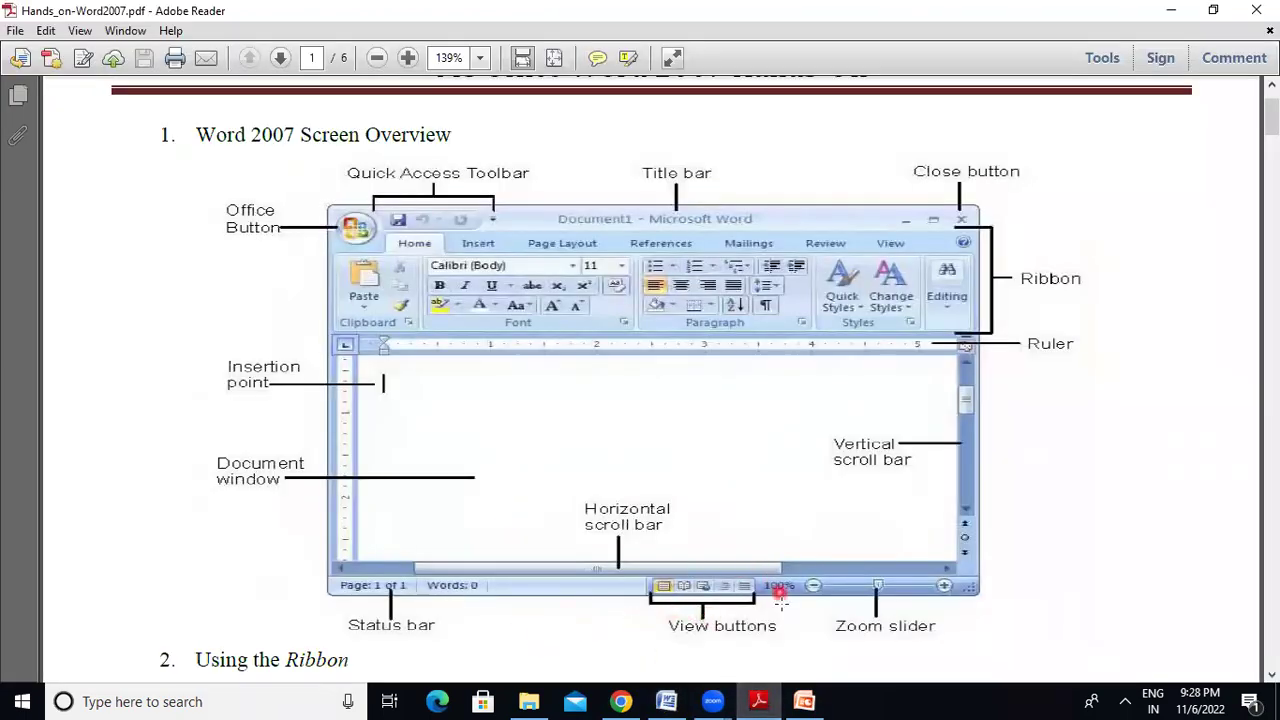
left_click(676, 698)
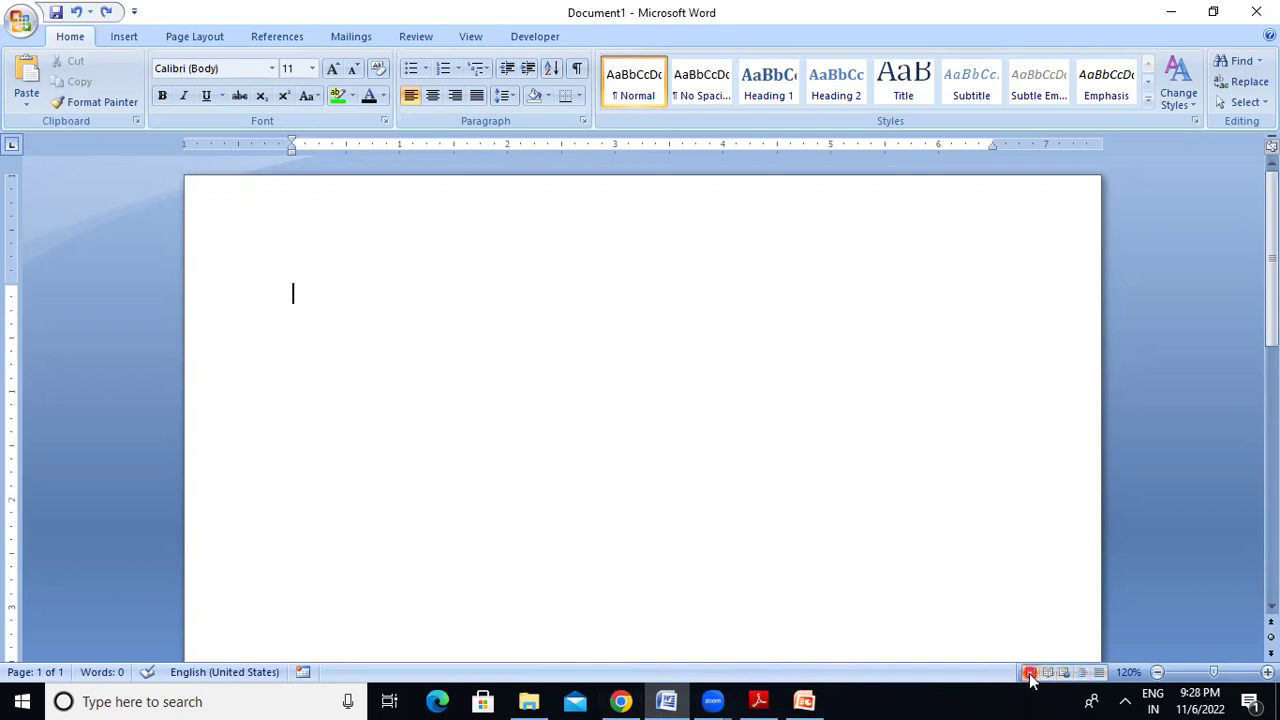
left_click(770, 700)
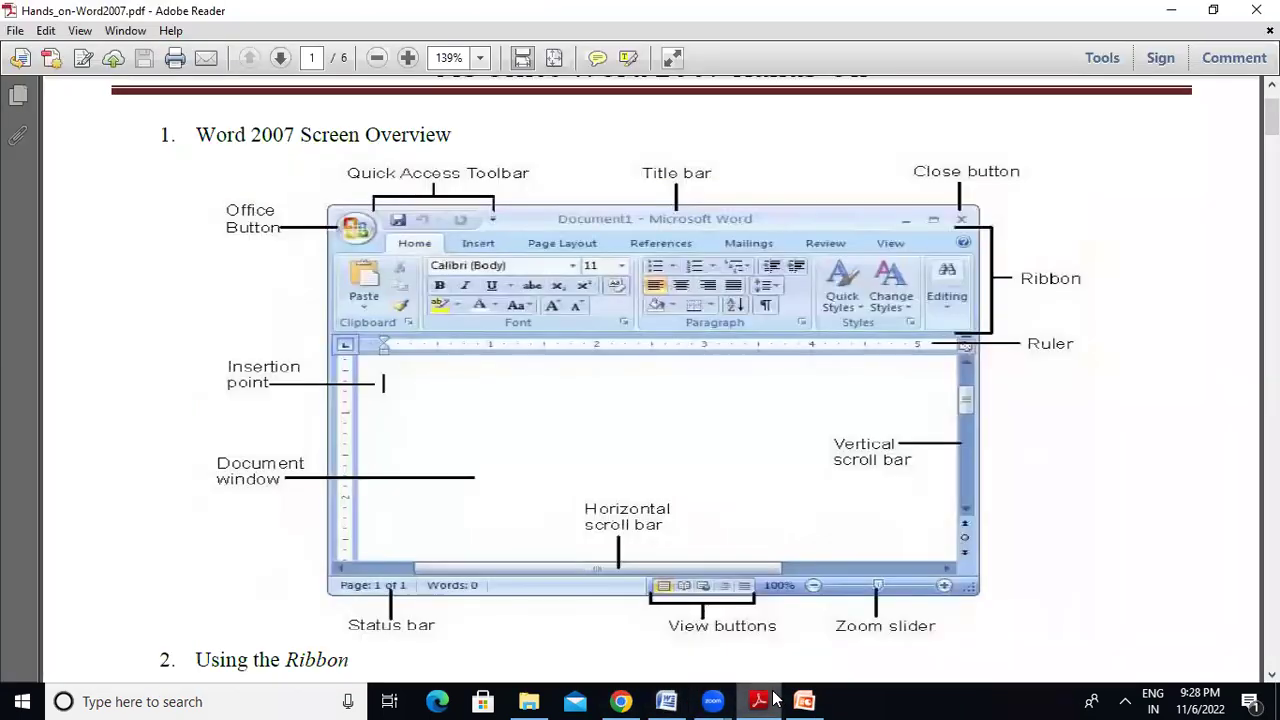
Step: Try out Word's zoom by reducing the page to 100%, enlarging it to 130% and setting it back to 120%
left_click(775, 698)
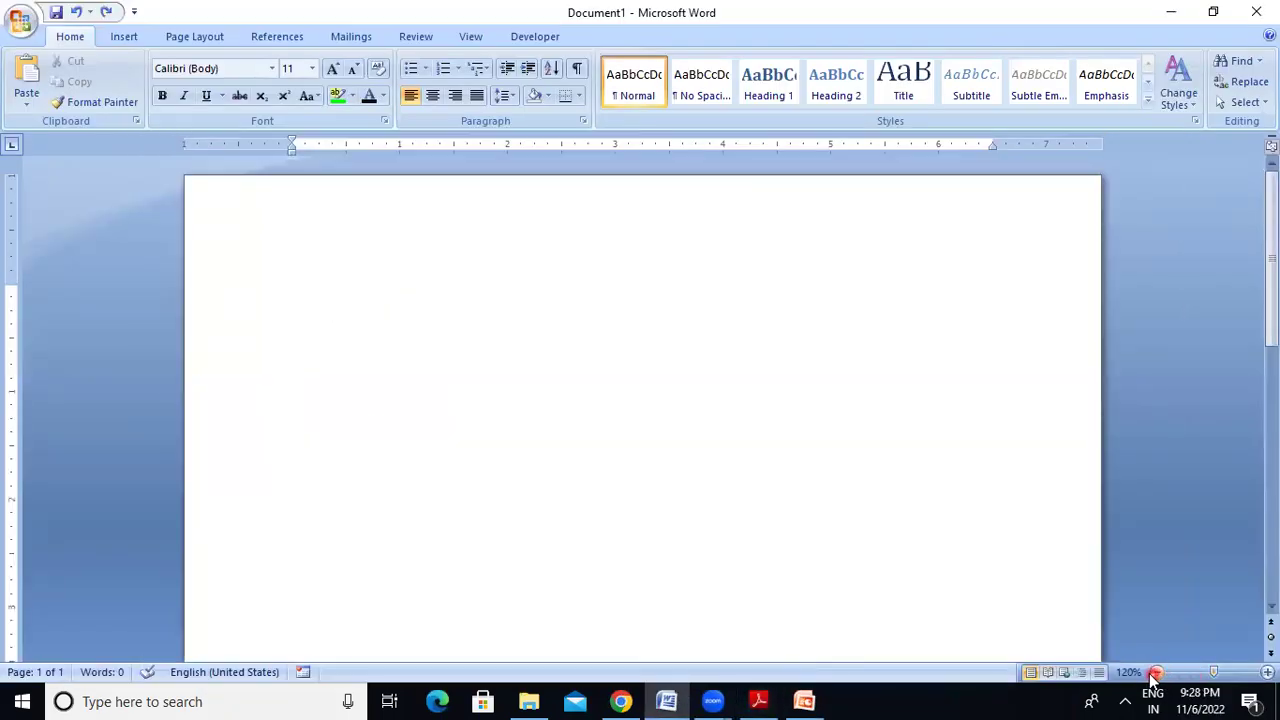
mouse_move(1226, 675)
left_mouse_down()
mouse_move(1200, 677)
mouse_move(1218, 677)
left_mouse_up()
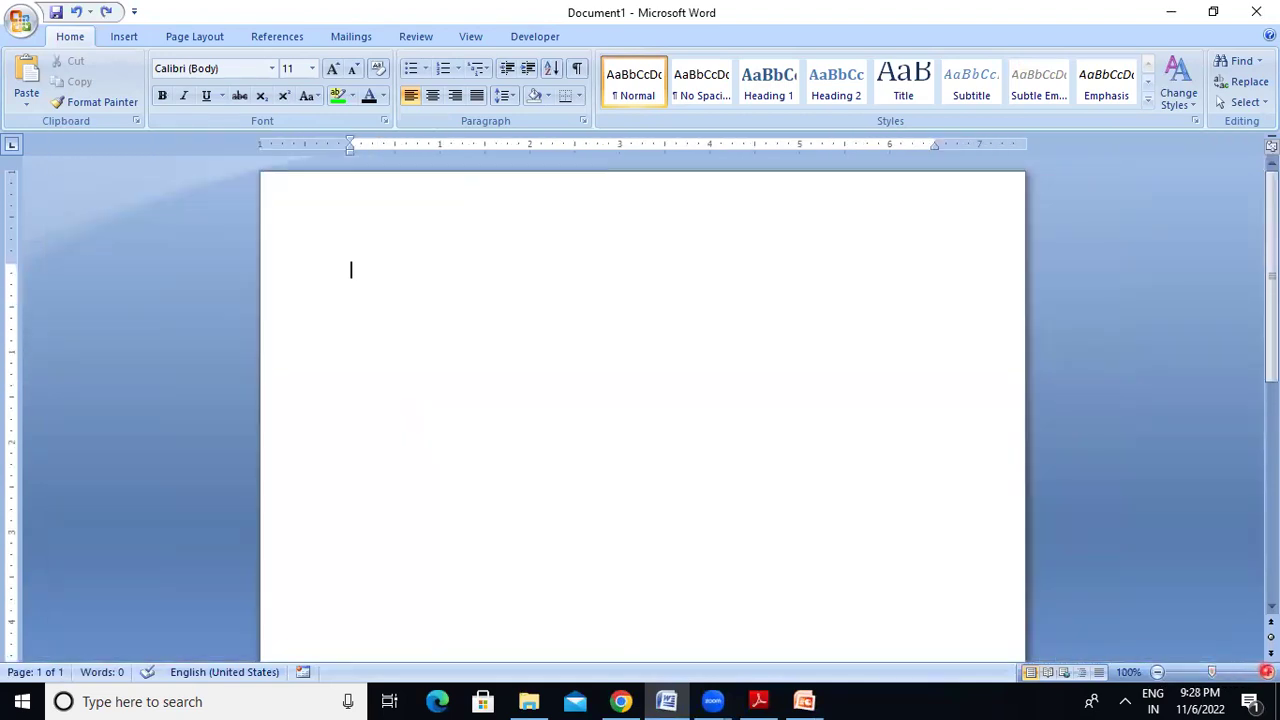
left_click(1266, 672)
left_click(1266, 672)
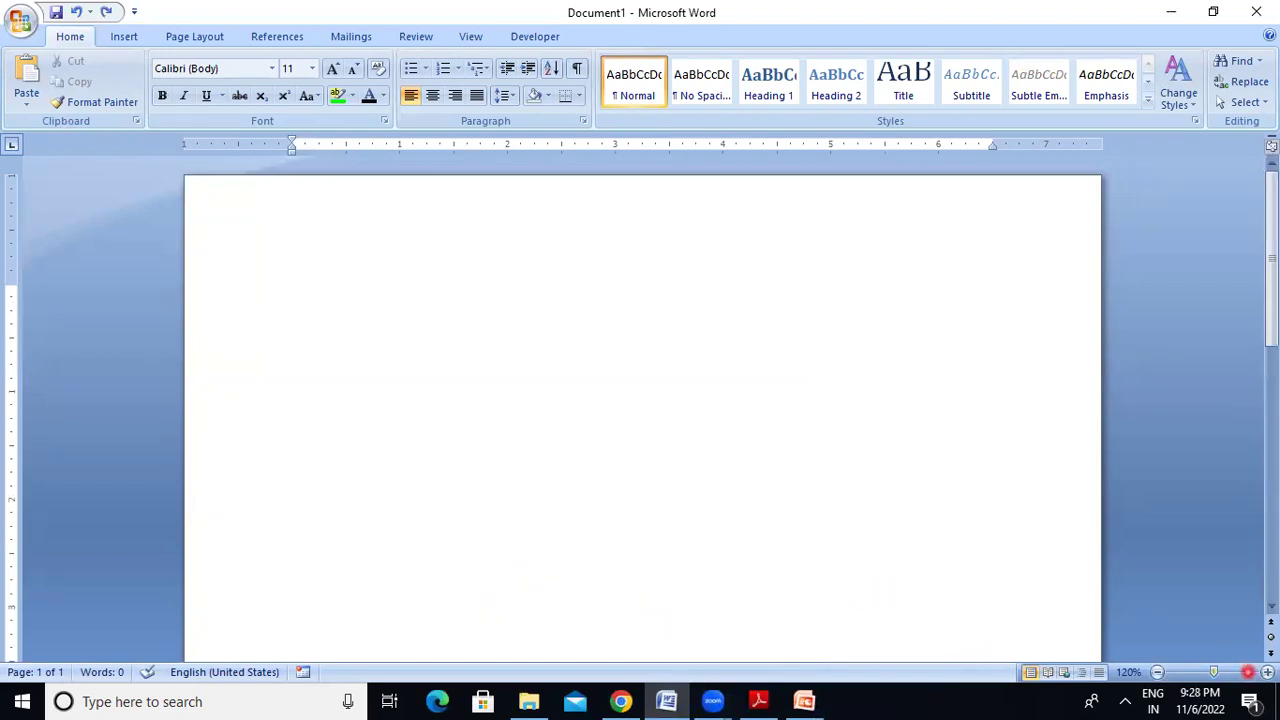
left_click(1266, 672)
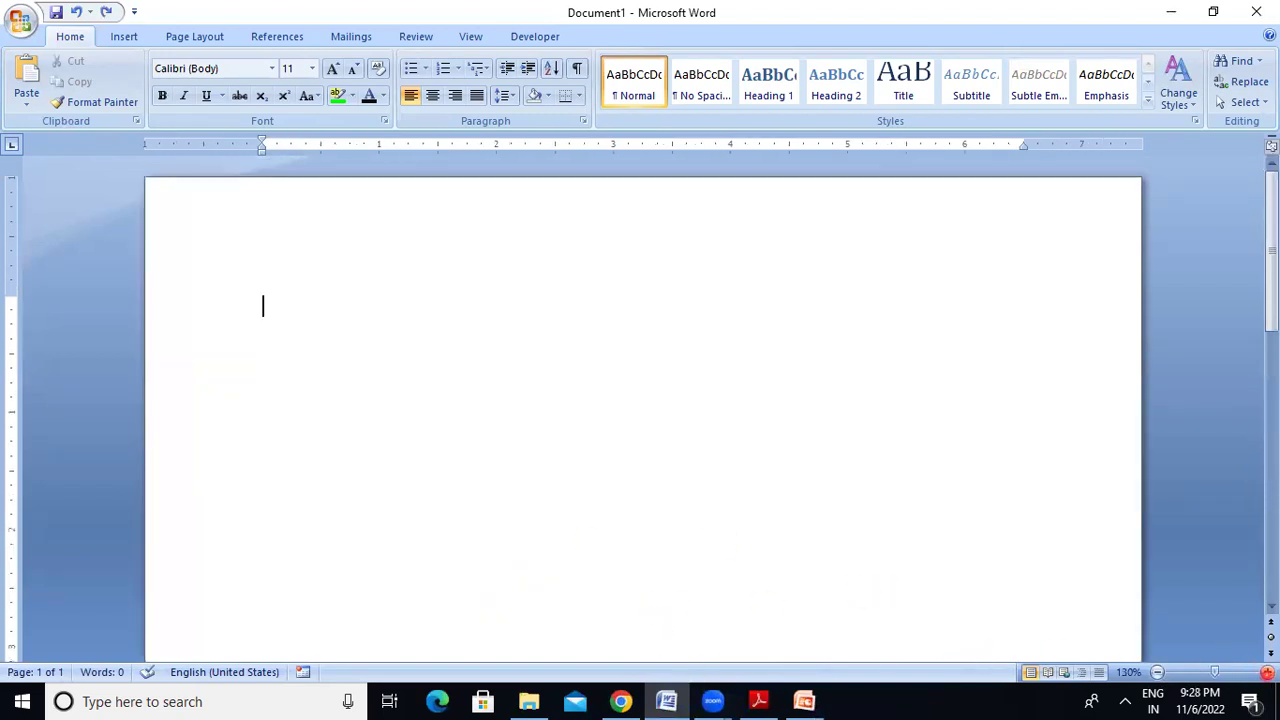
left_click(1158, 674)
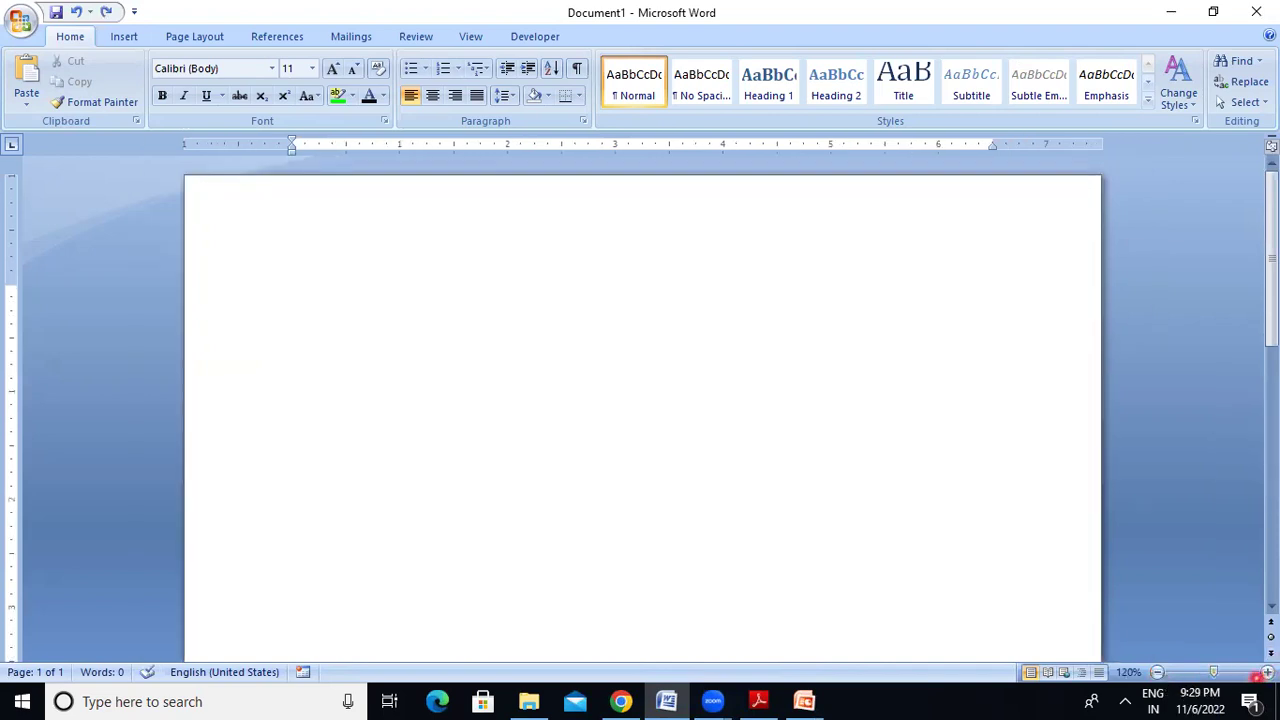
Step: Compare the status bar in the guide's diagram with Word's, and read on to the guide's Hands-On Exercise section
left_click(760, 700)
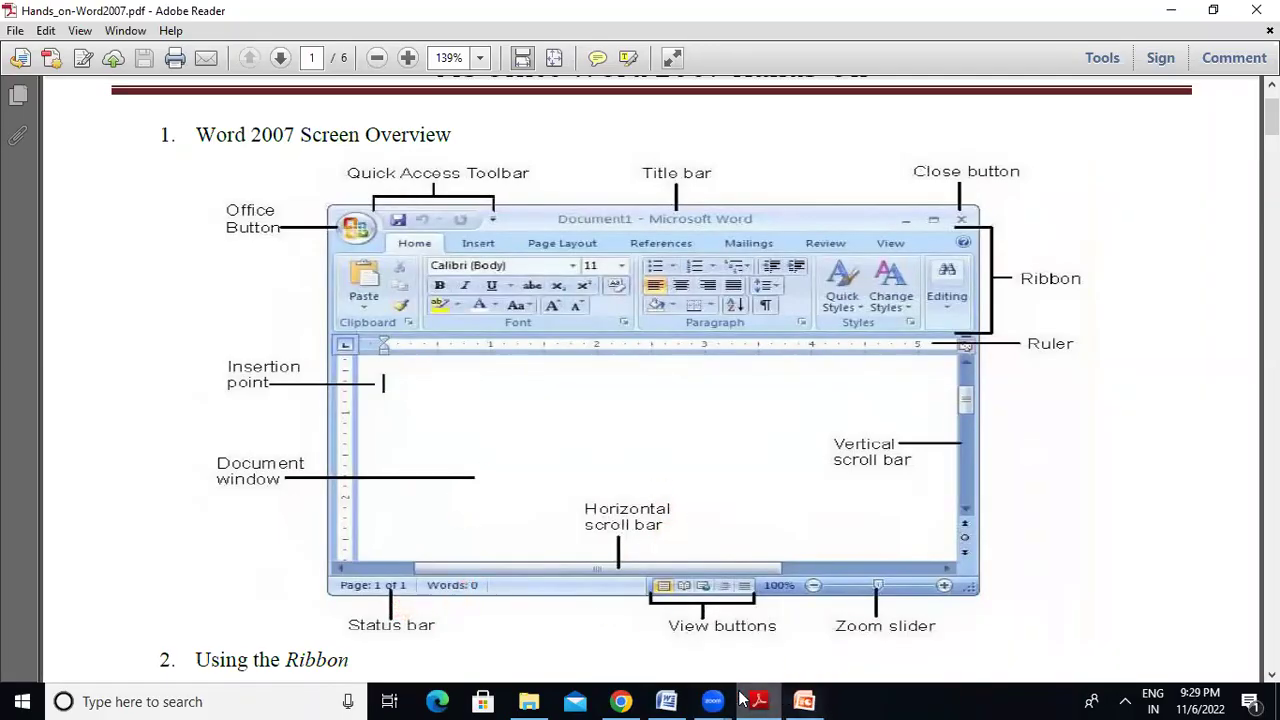
left_click(666, 700)
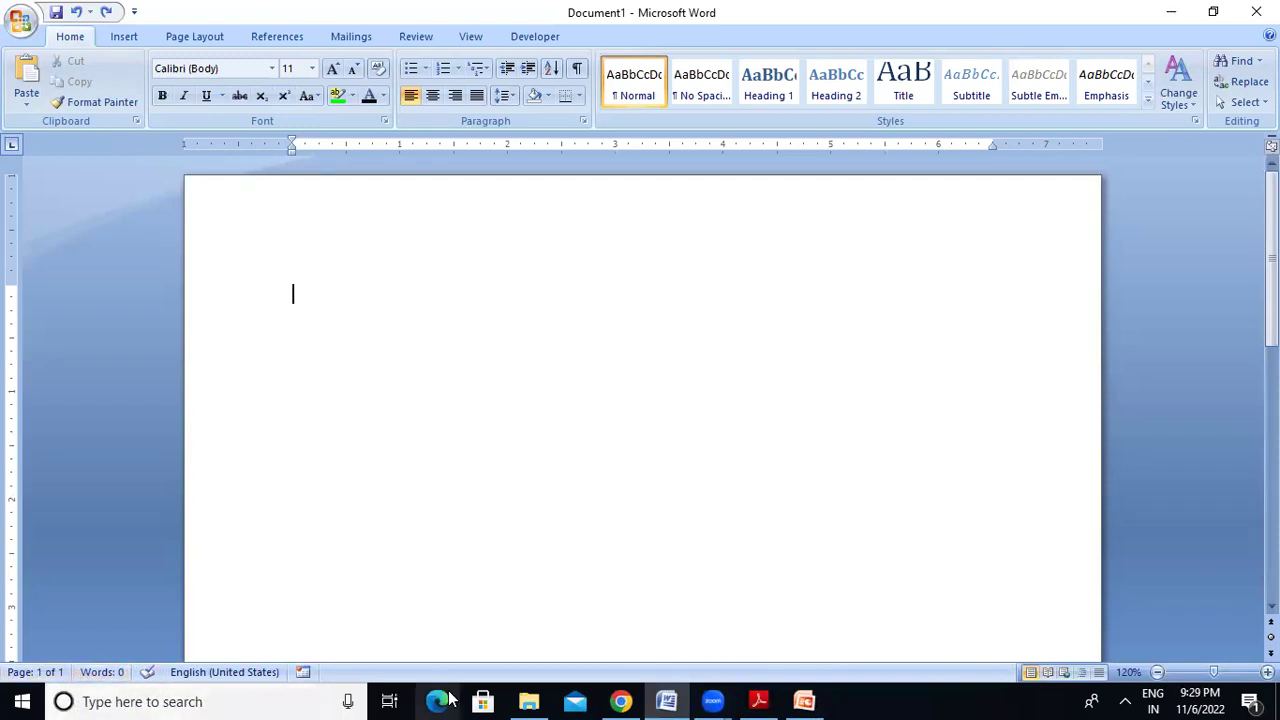
left_click(758, 701)
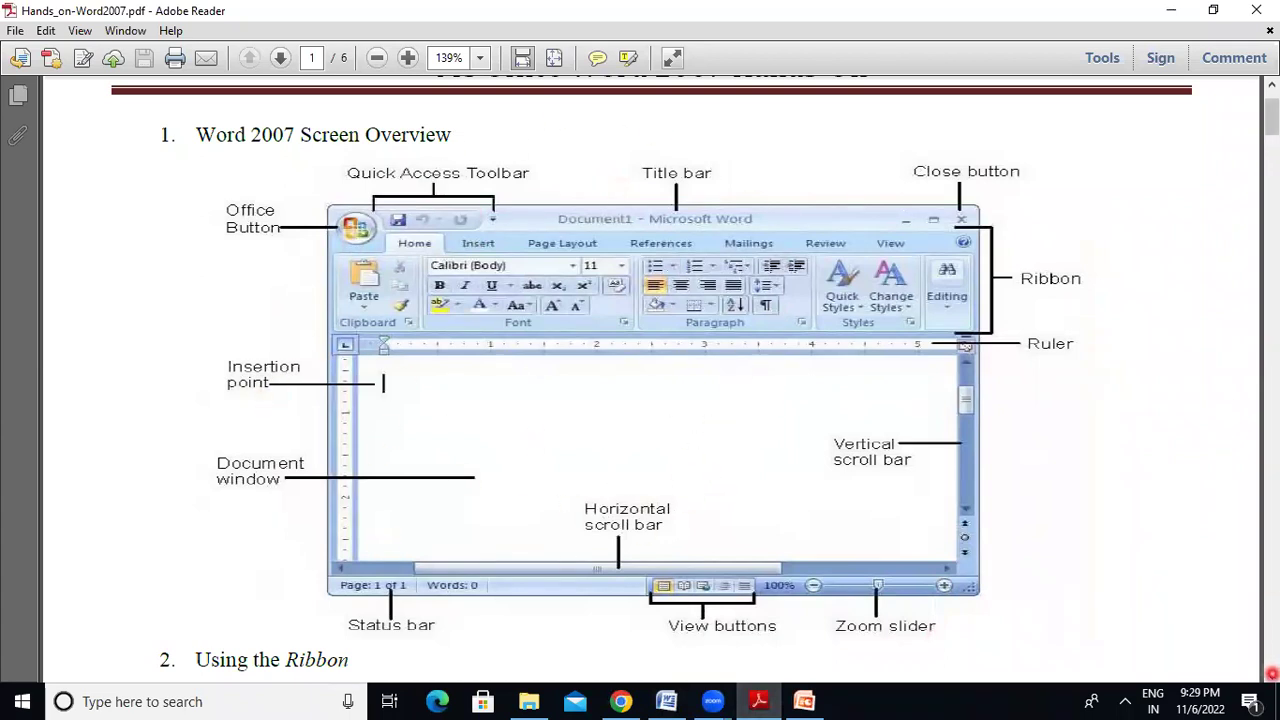
scroll(1272, 674, "down", 3)
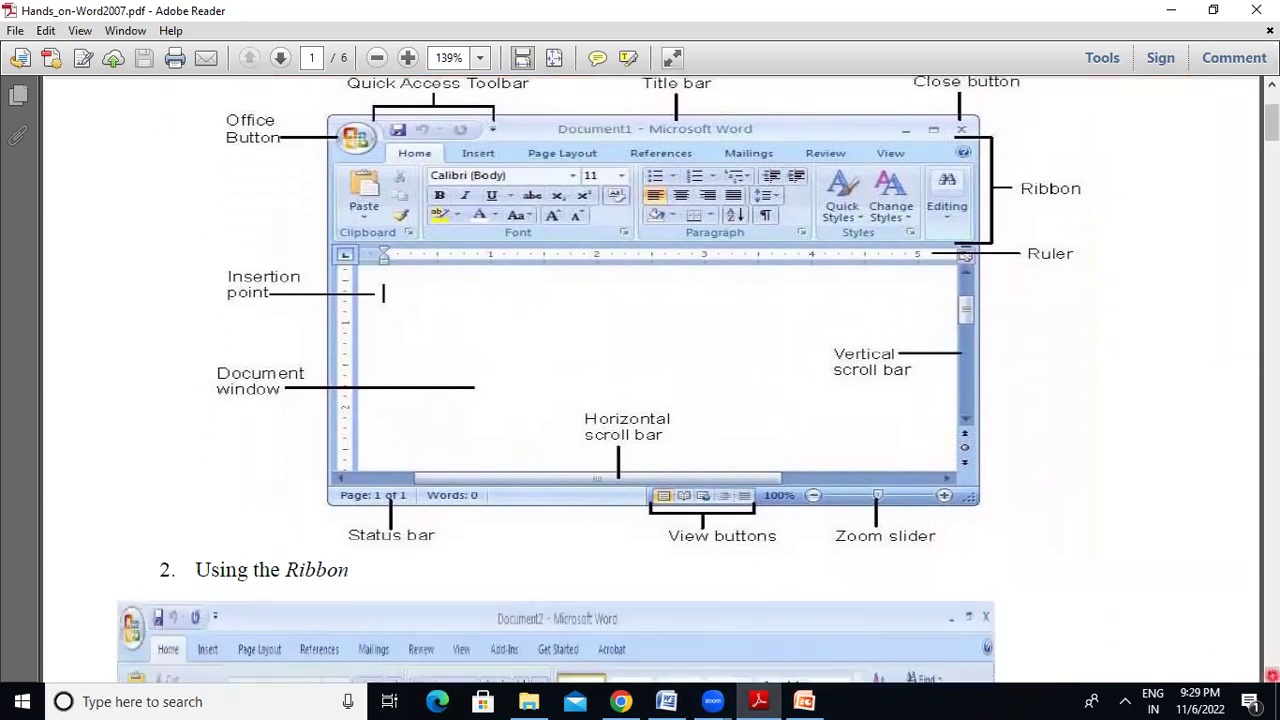
scroll(1272, 674, "down", 5)
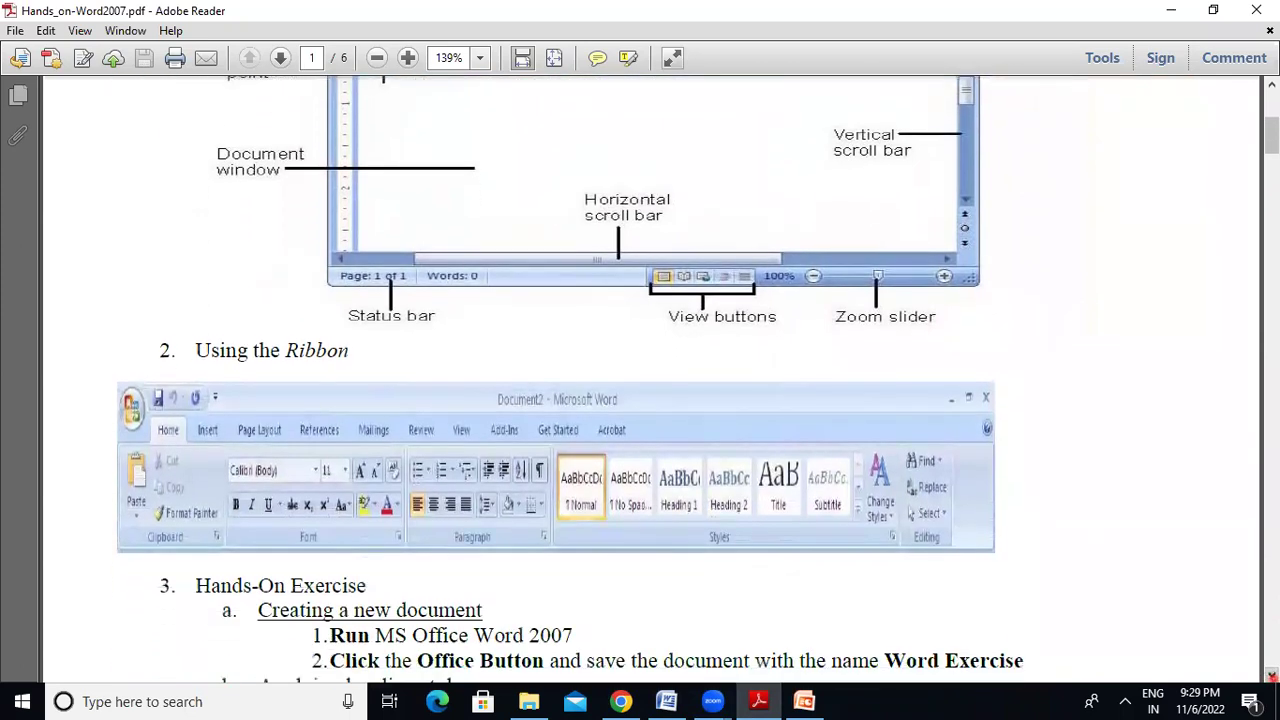
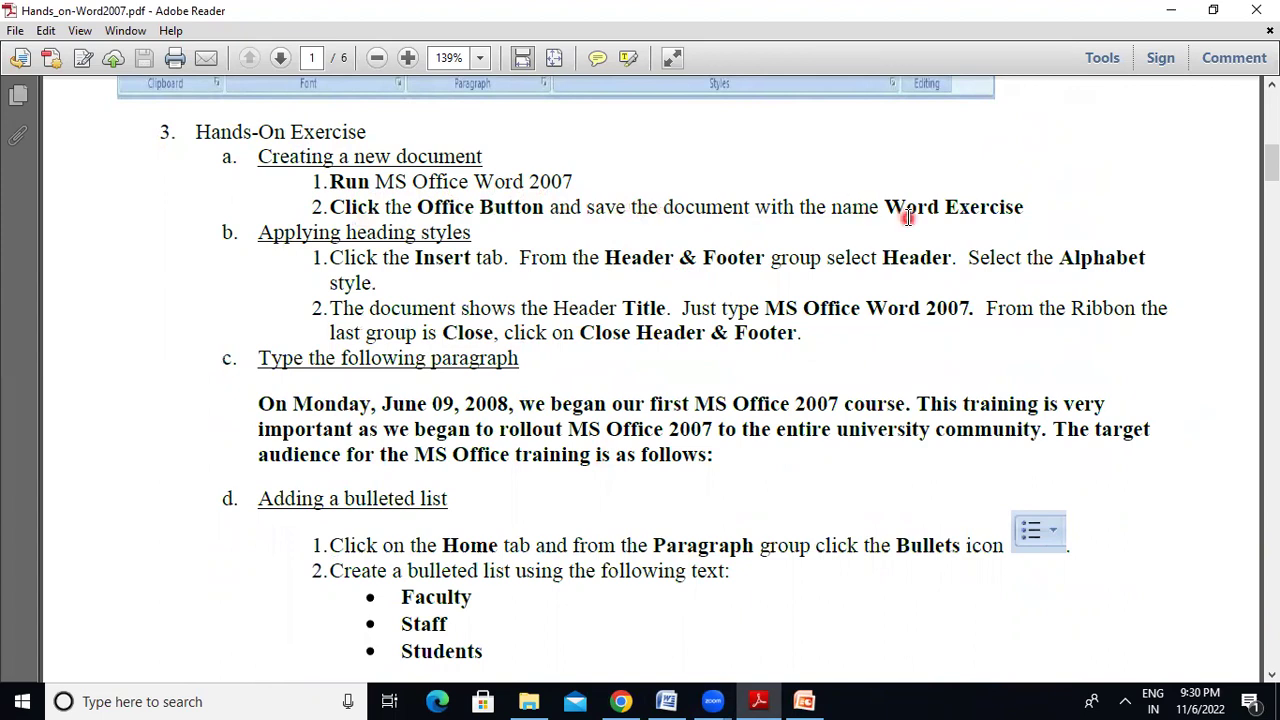
Step: Save the blank document in the Documents folder as a Word Document named Words Exercise
left_click(666, 700)
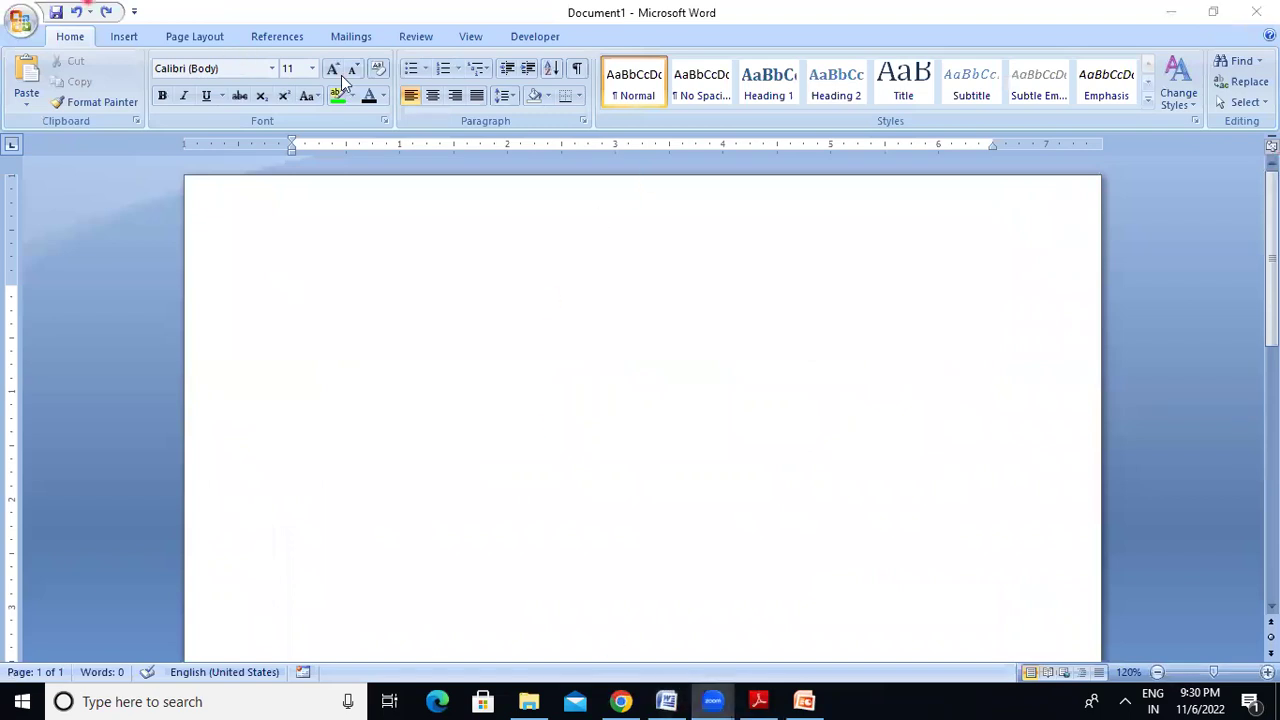
left_click(19, 24)
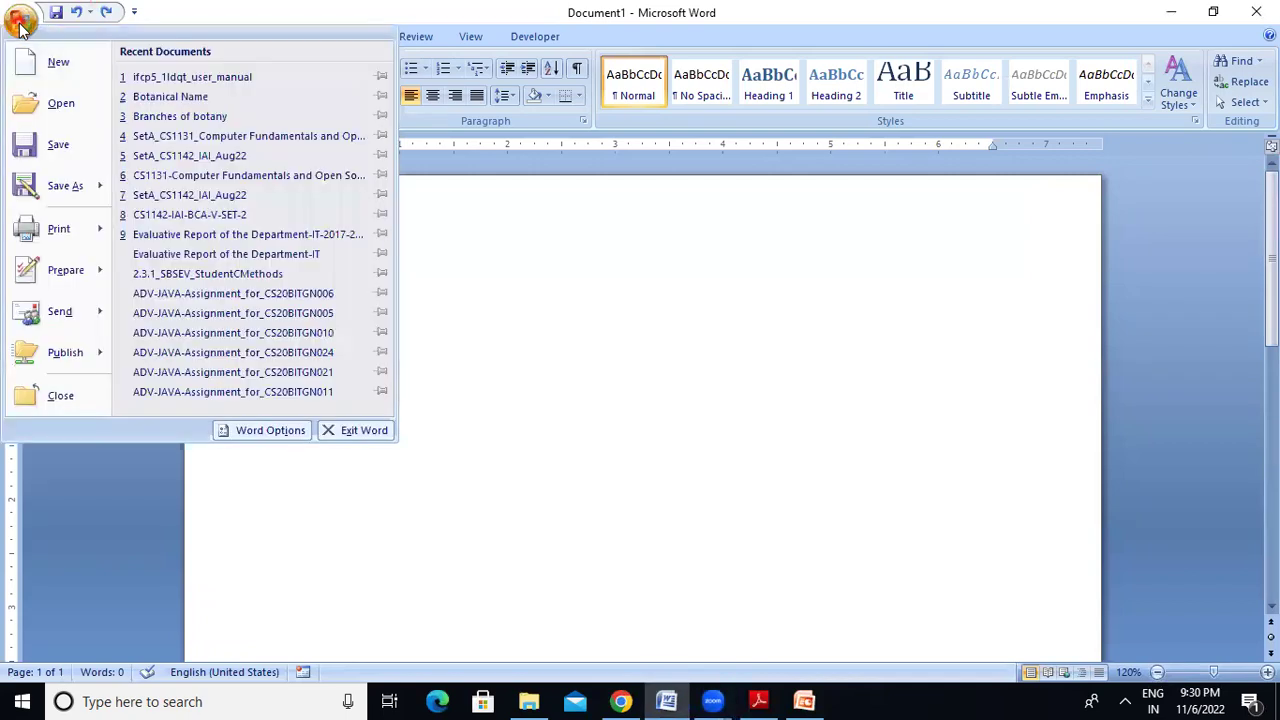
left_click(49, 143)
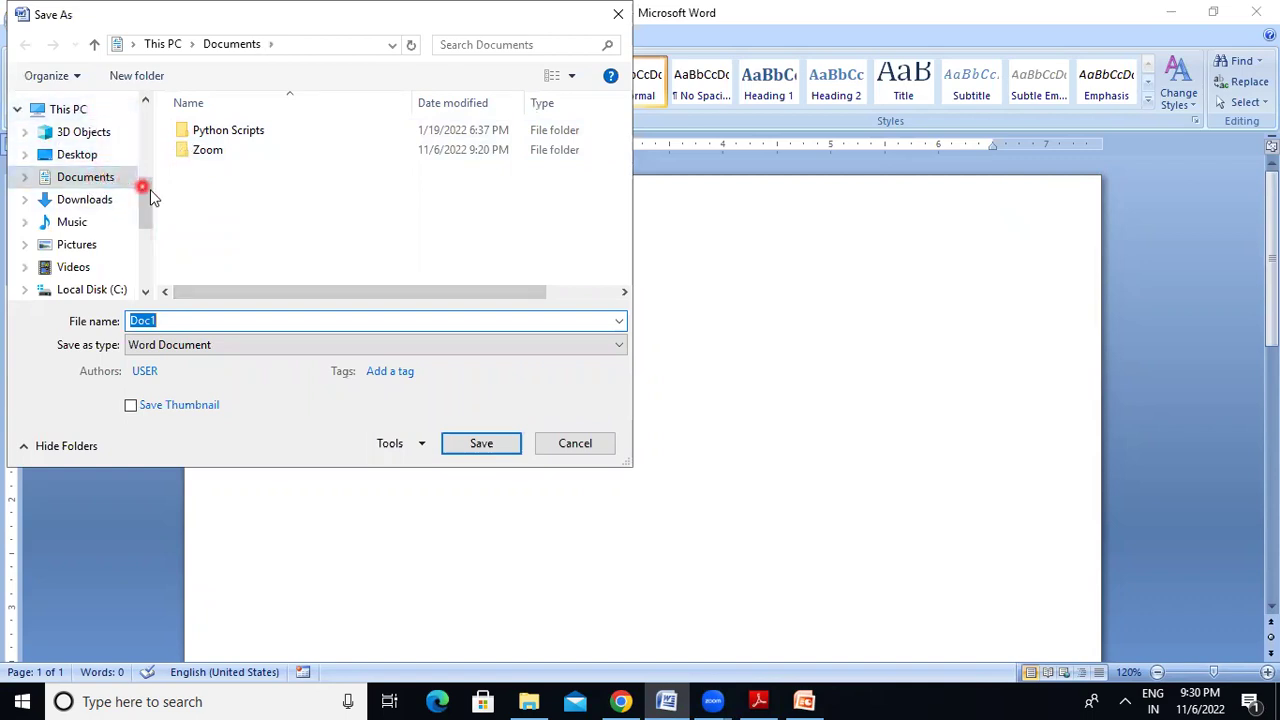
type("Words Exercise")
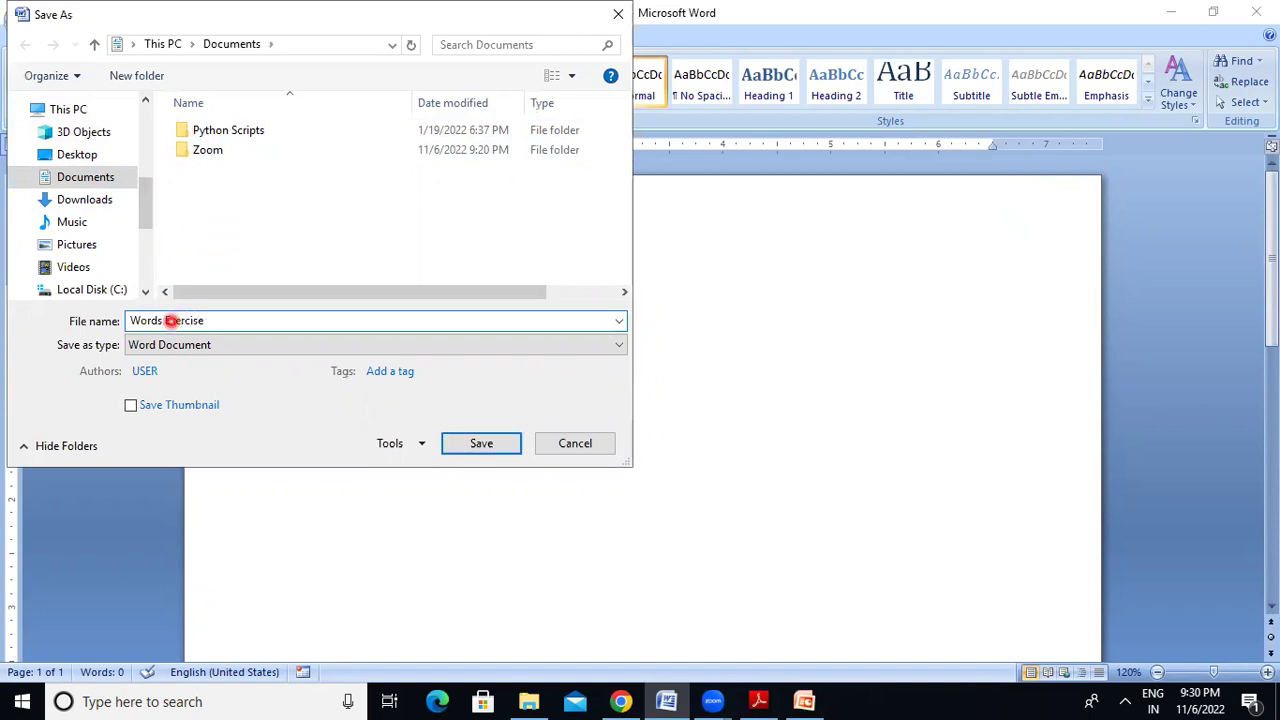
left_click(313, 344)
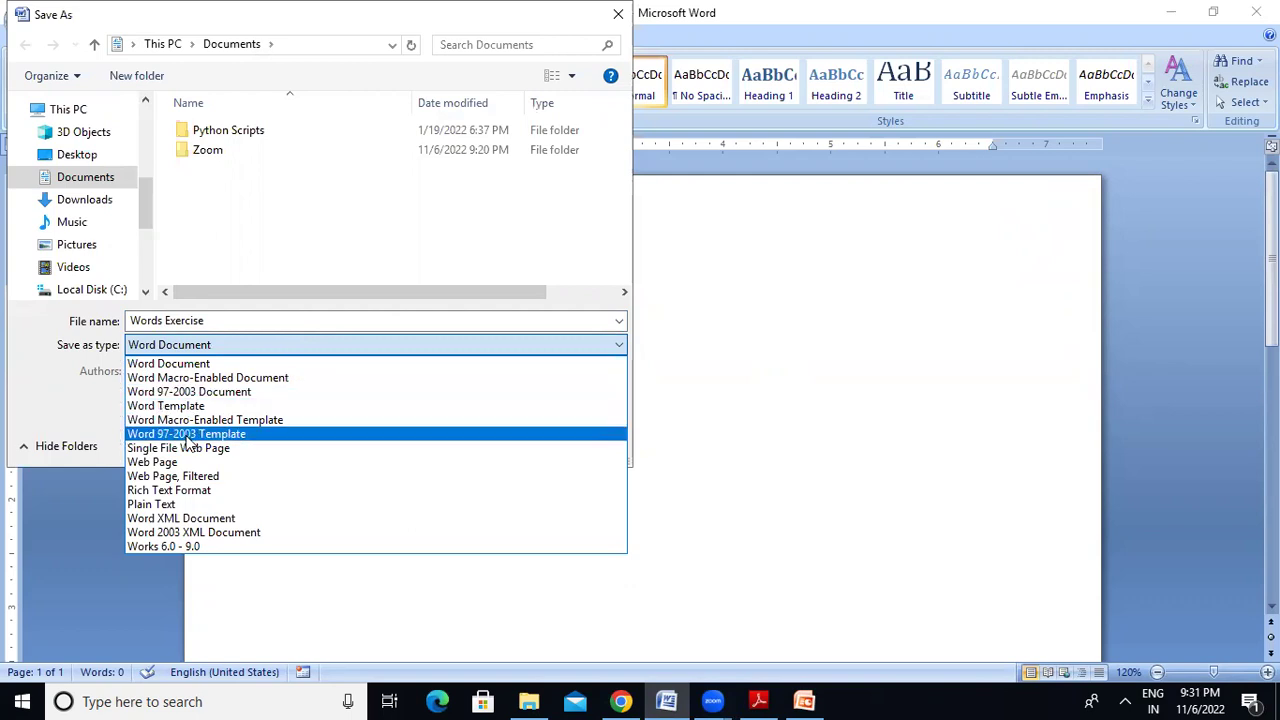
left_click(345, 271)
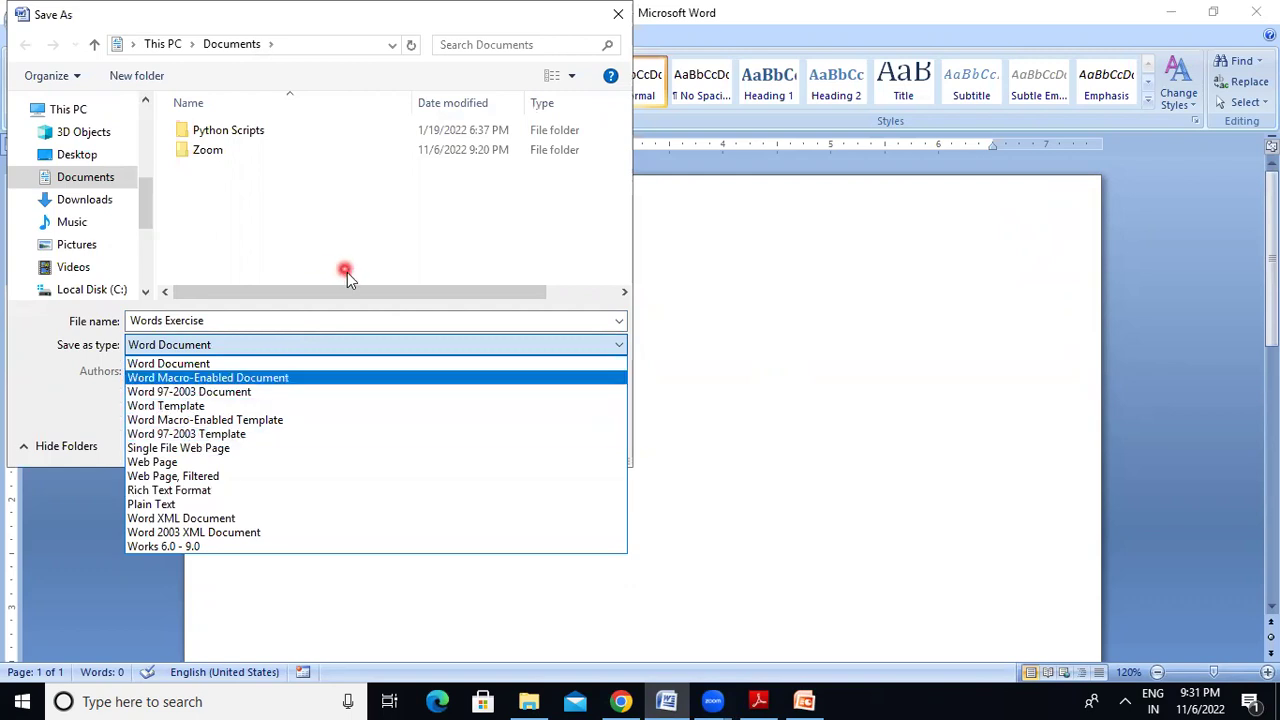
left_click(349, 297)
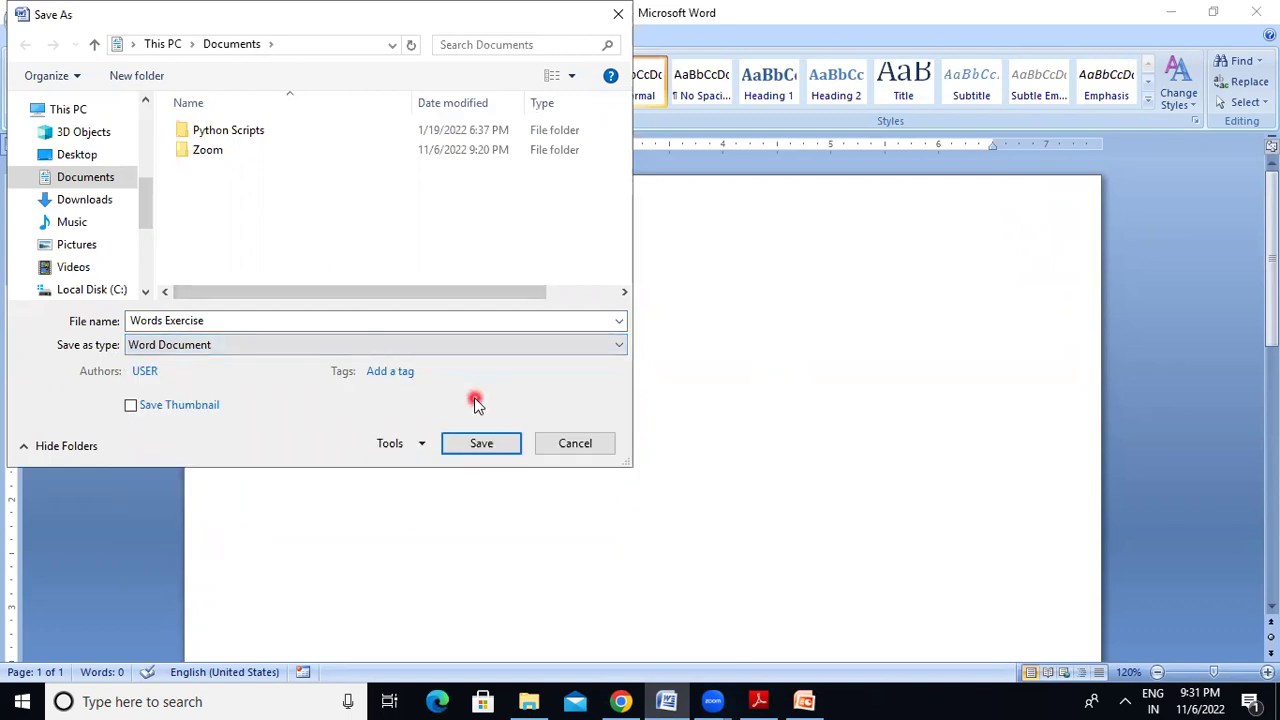
left_click(500, 434)
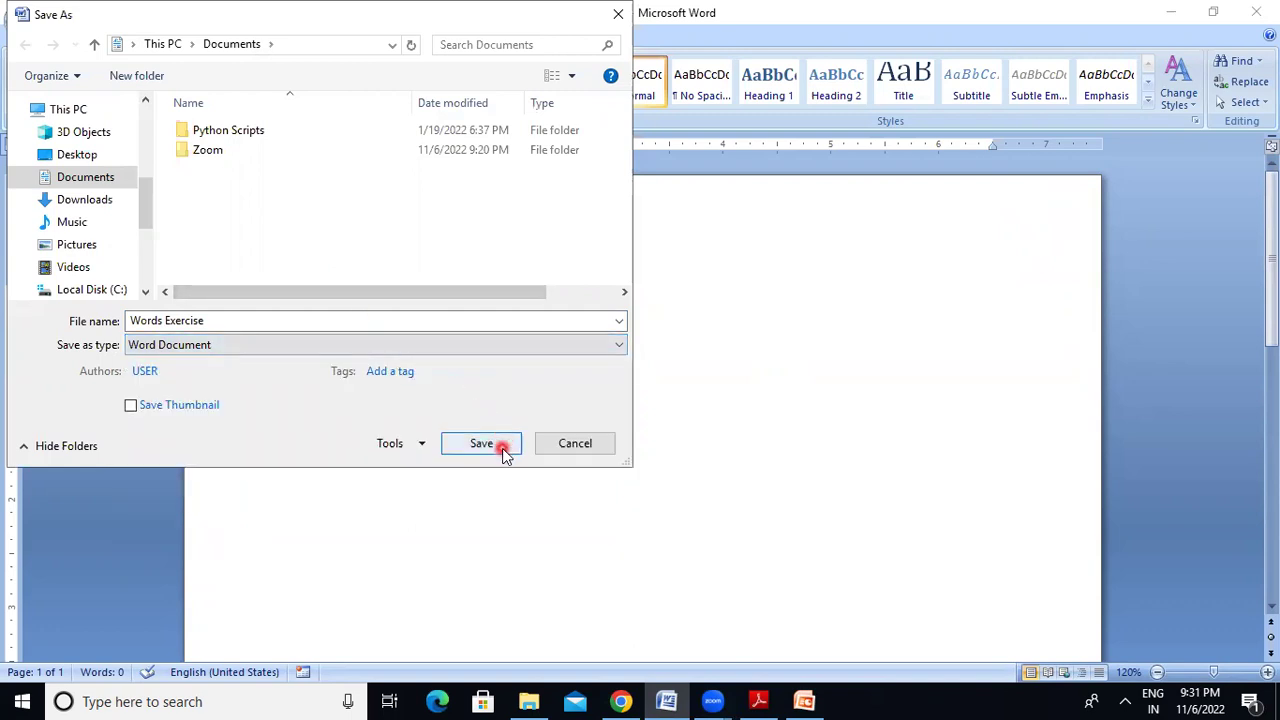
left_click(481, 443)
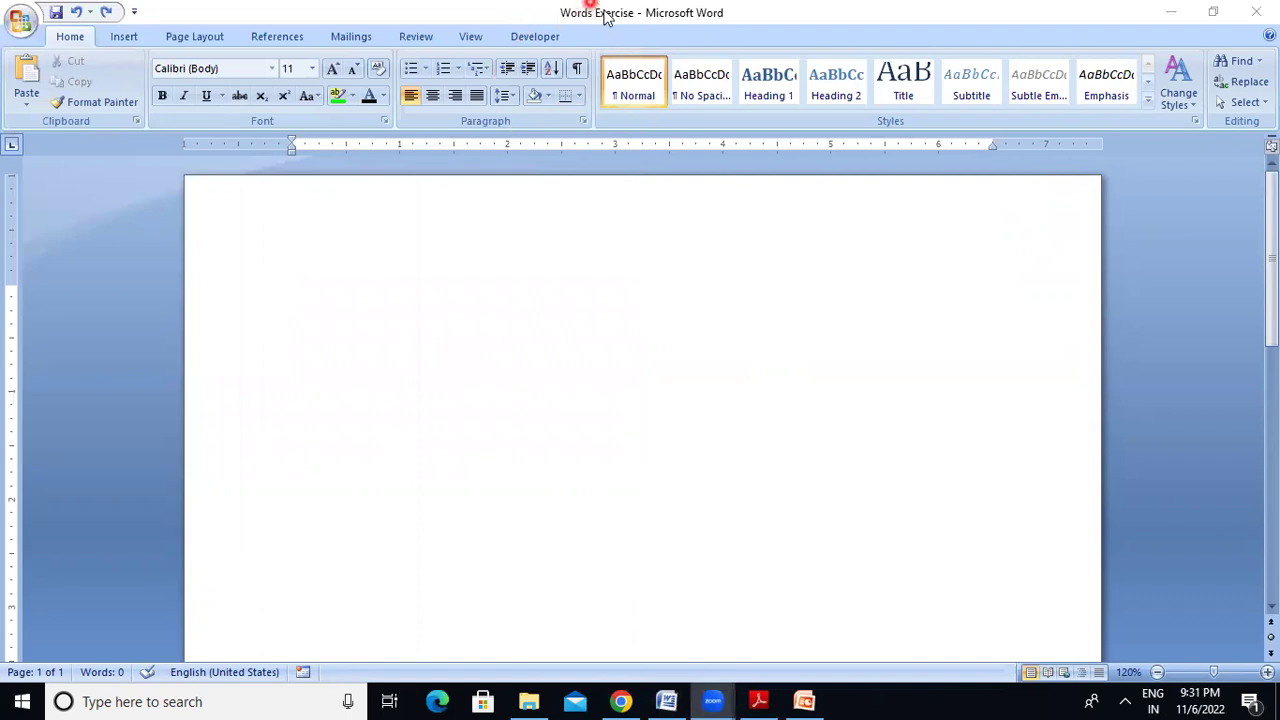
left_click(466, 294)
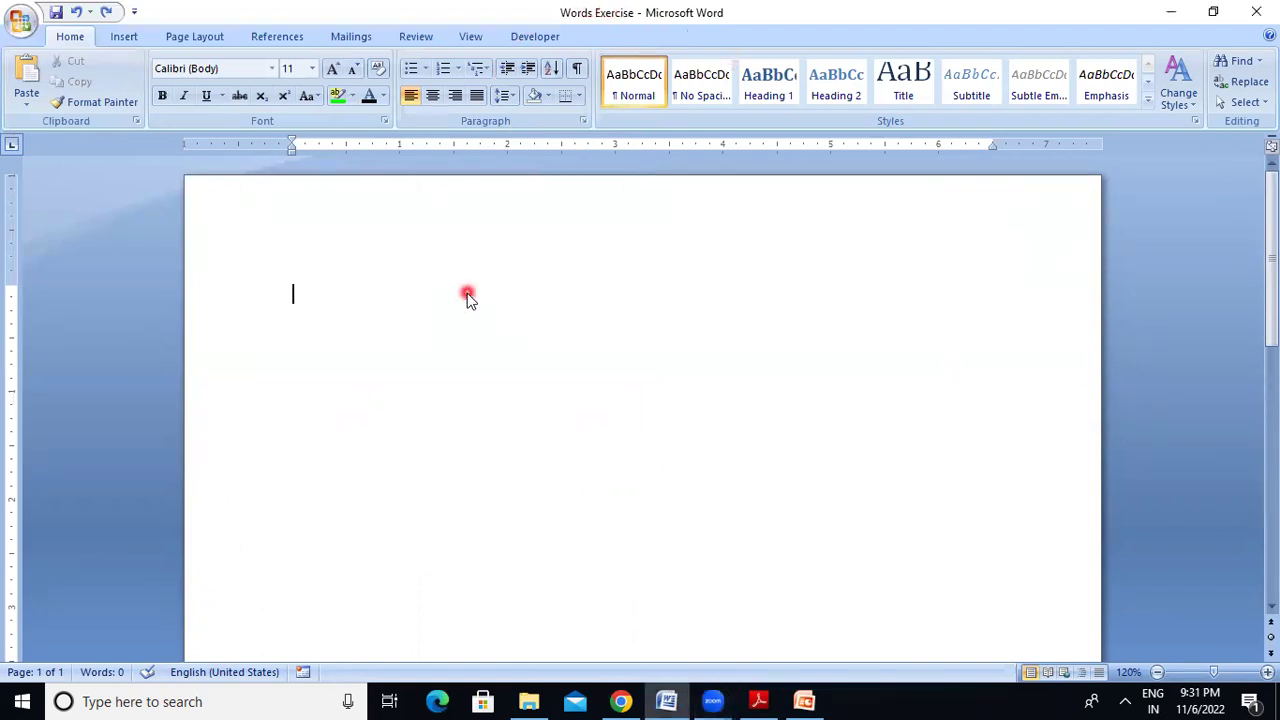
Step: Switch to the PDF guide in Adobe Reader and copy the header text MS Office Word 2007 from the exercise
left_click(758, 701)
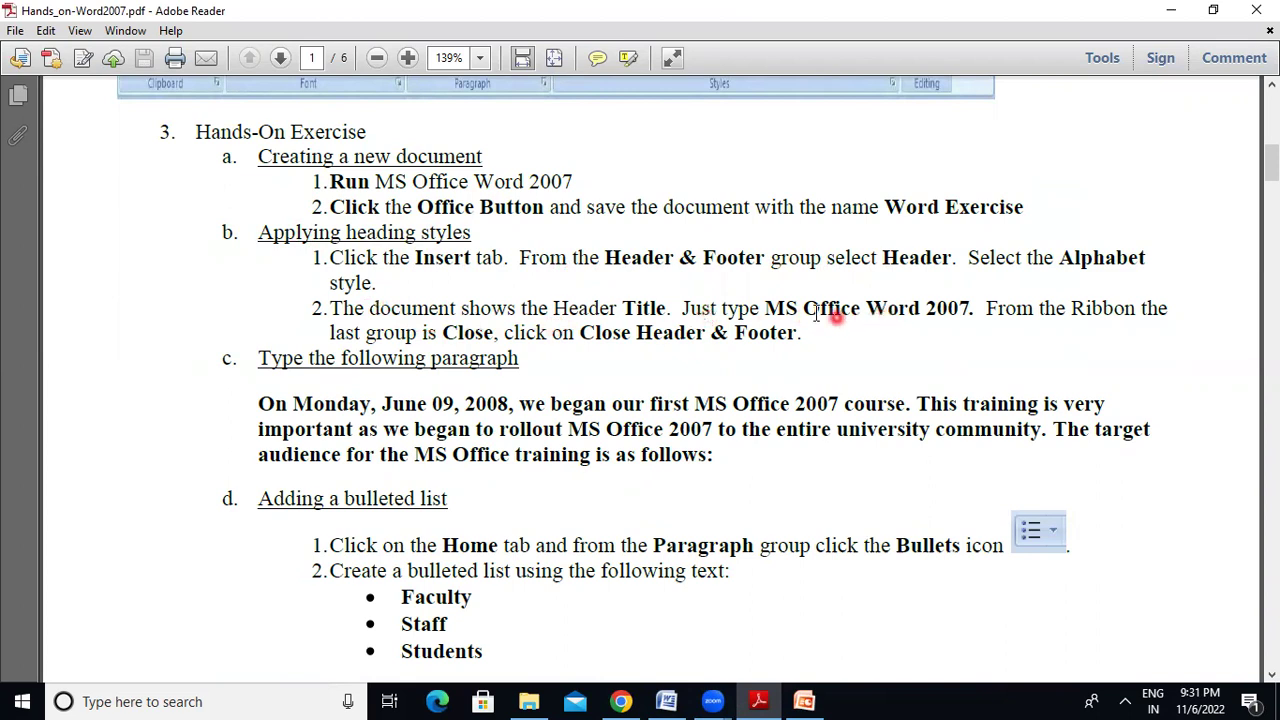
left_click_drag(764, 308, 970, 310)
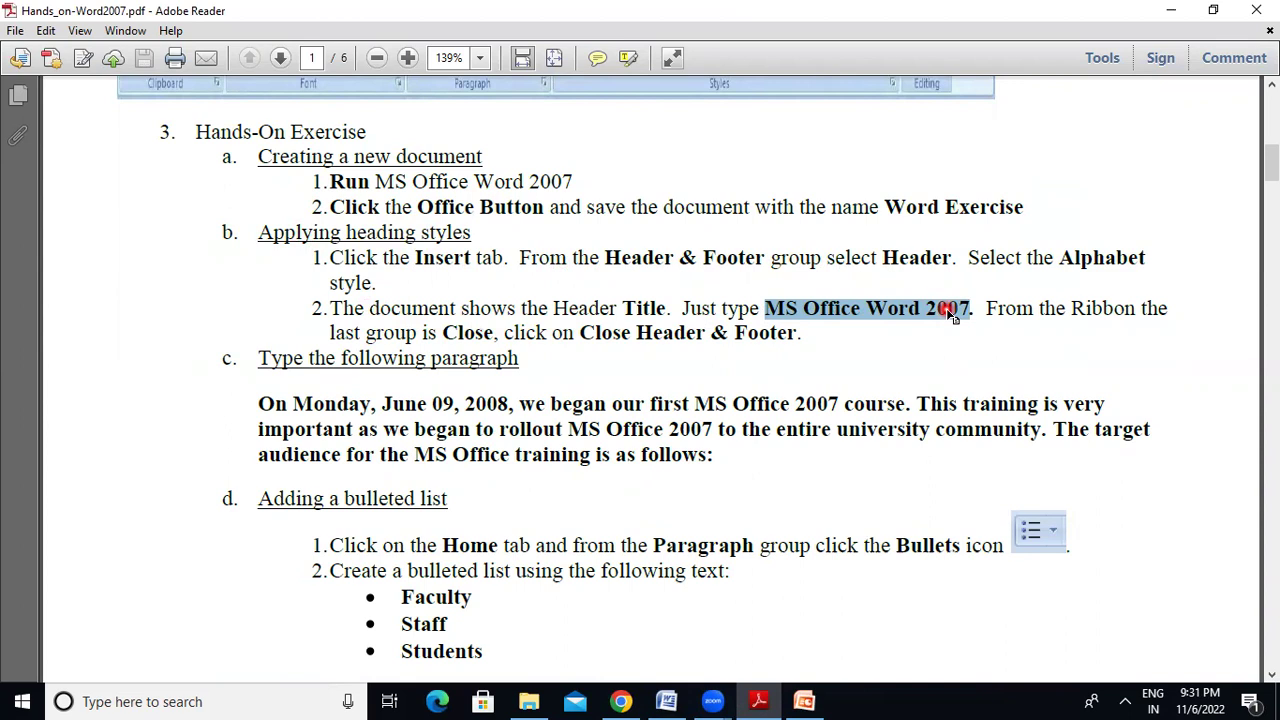
key("ctrl+c")
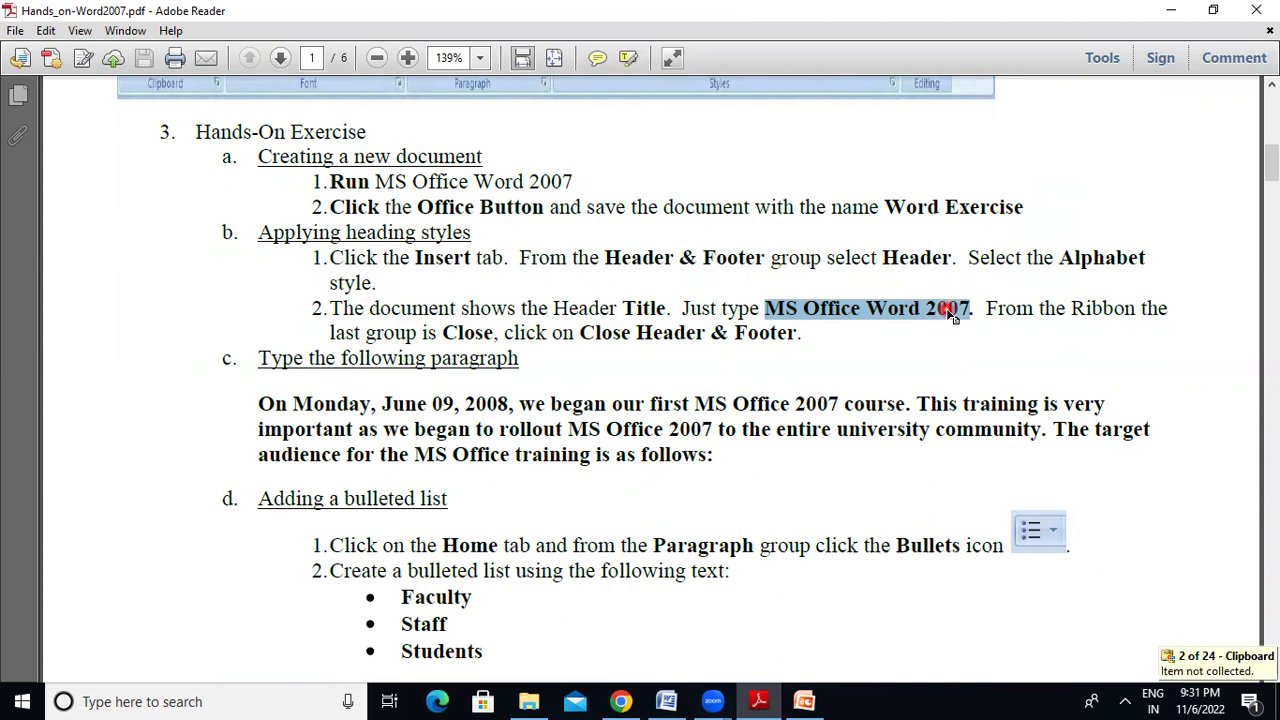
Step: Switch to Word and insert the built-in Blank header into the Words Exercise document
left_click(666, 701)
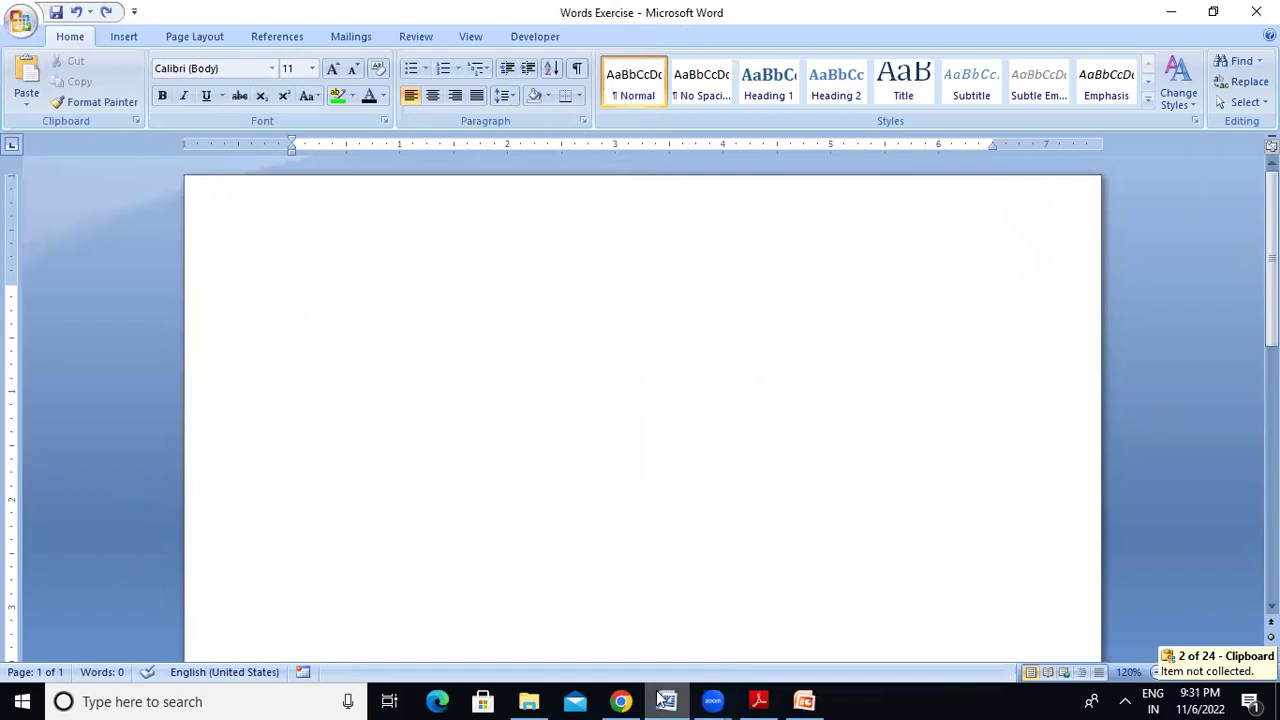
left_click(125, 37)
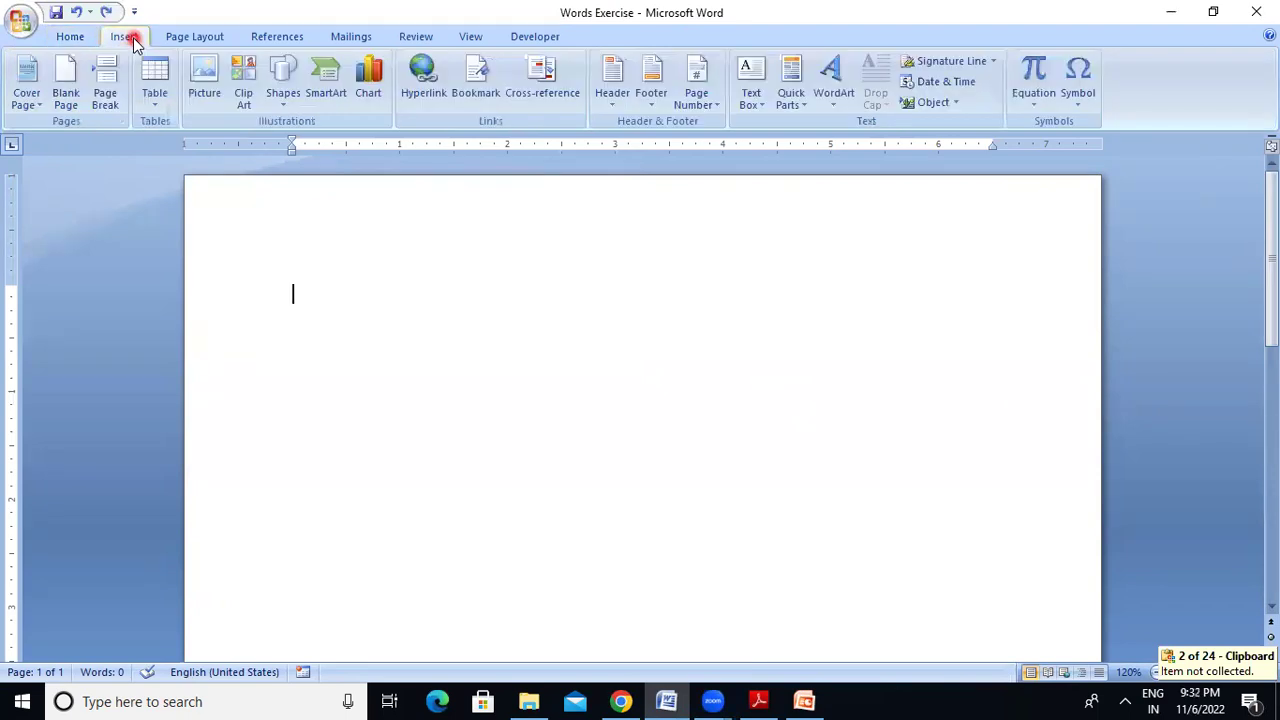
left_click(612, 104)
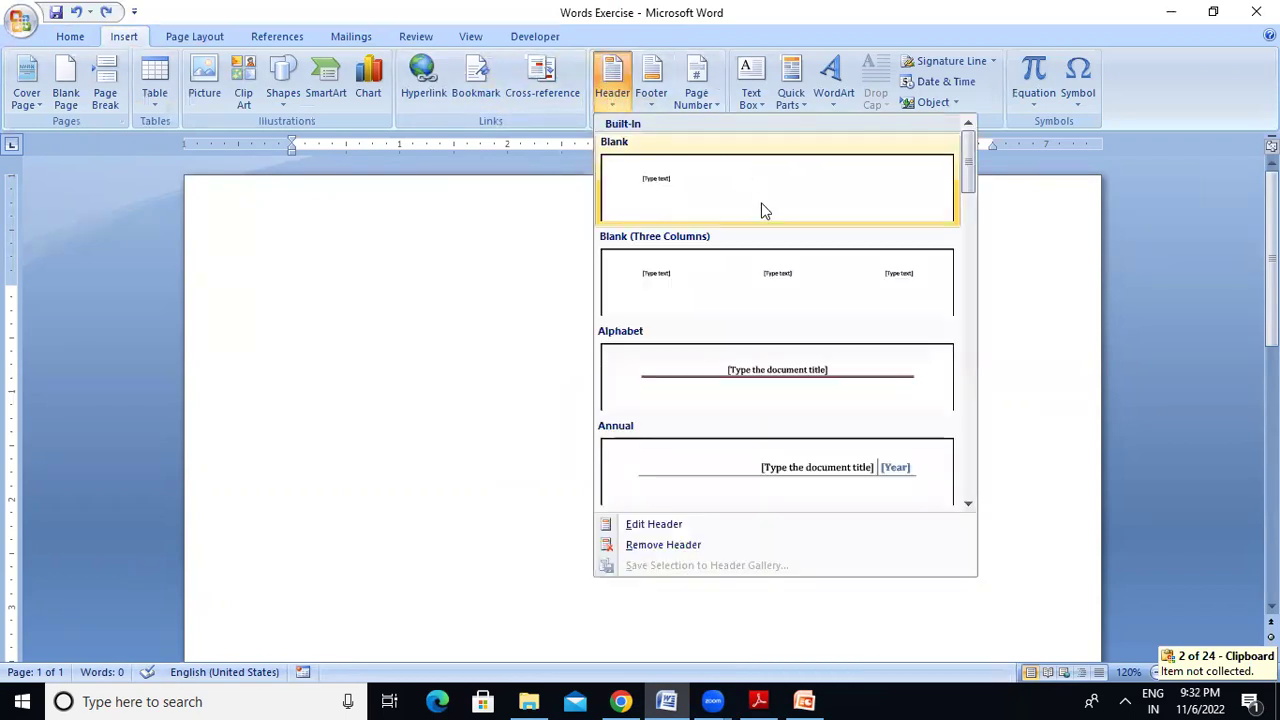
left_click_drag(968, 188, 971, 129)
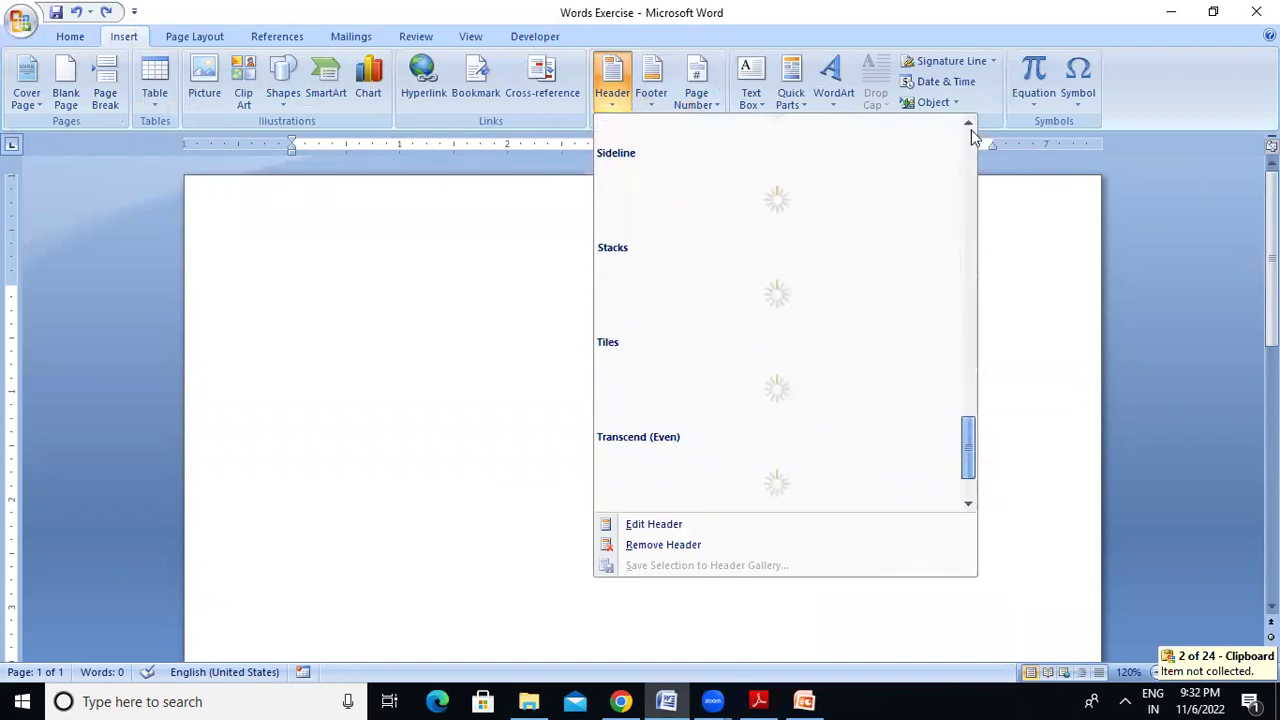
left_click(611, 72)
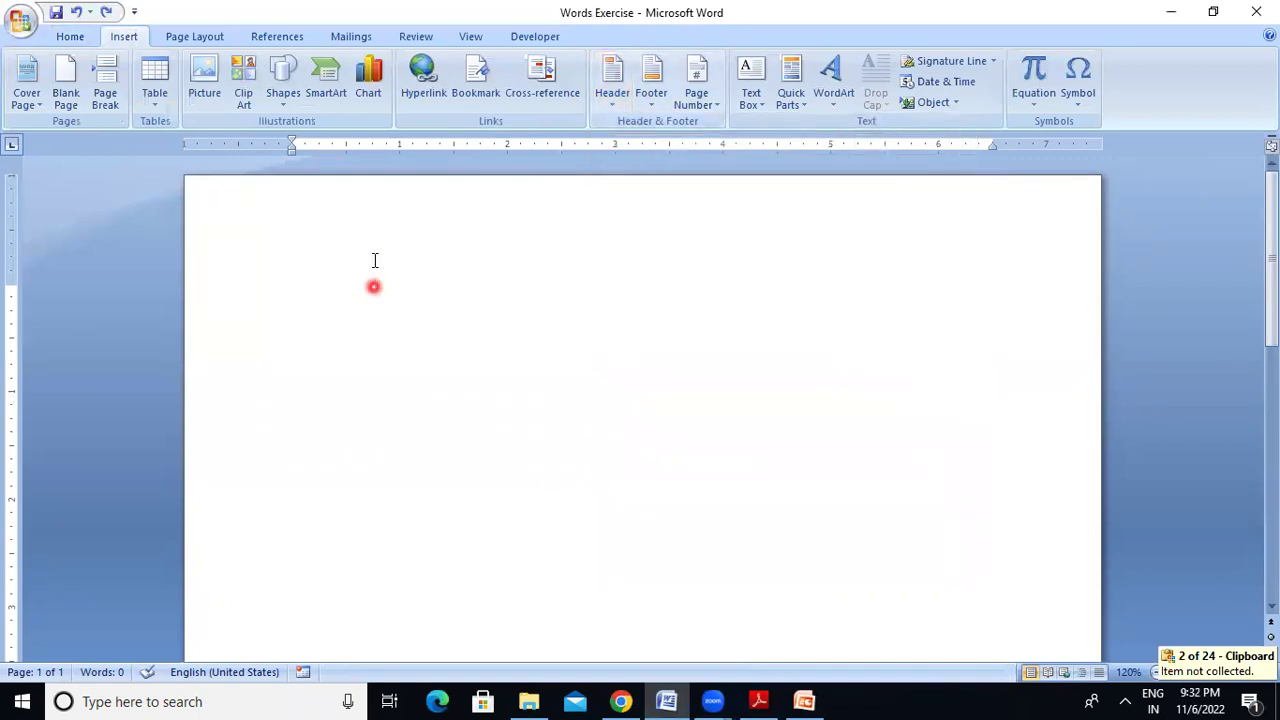
left_click(622, 76)
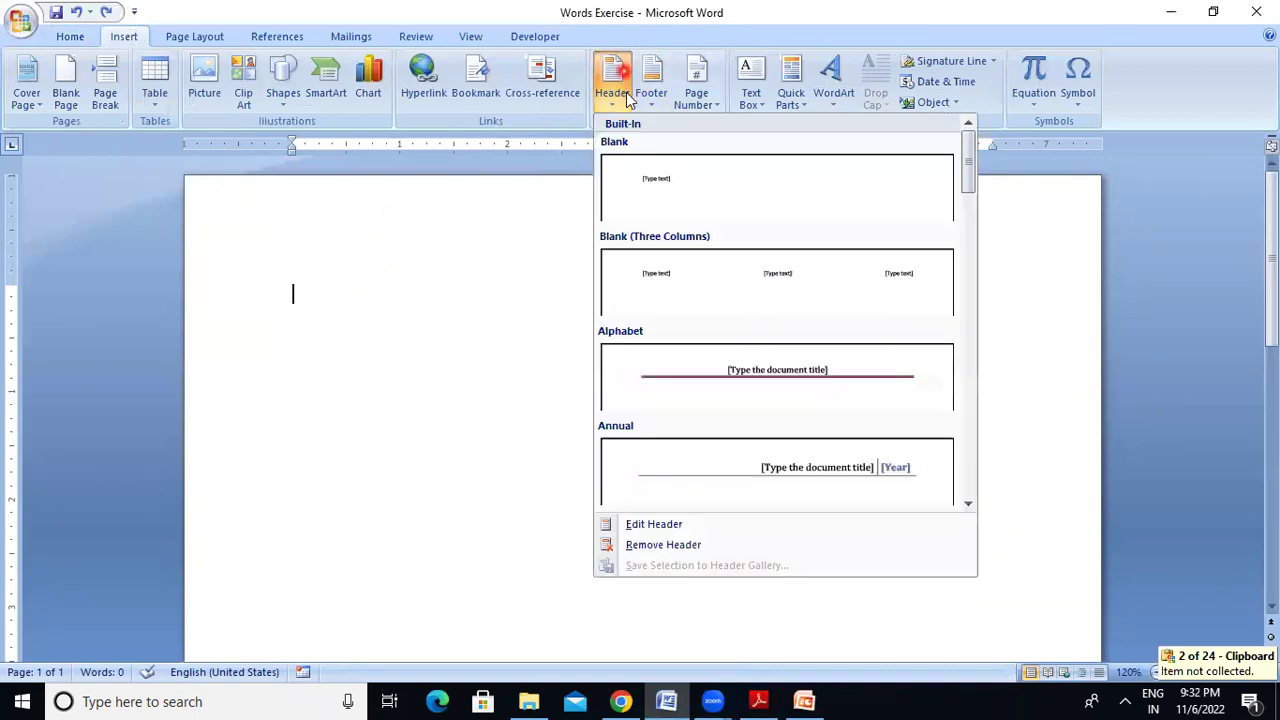
left_click(638, 187)
left_click(305, 243)
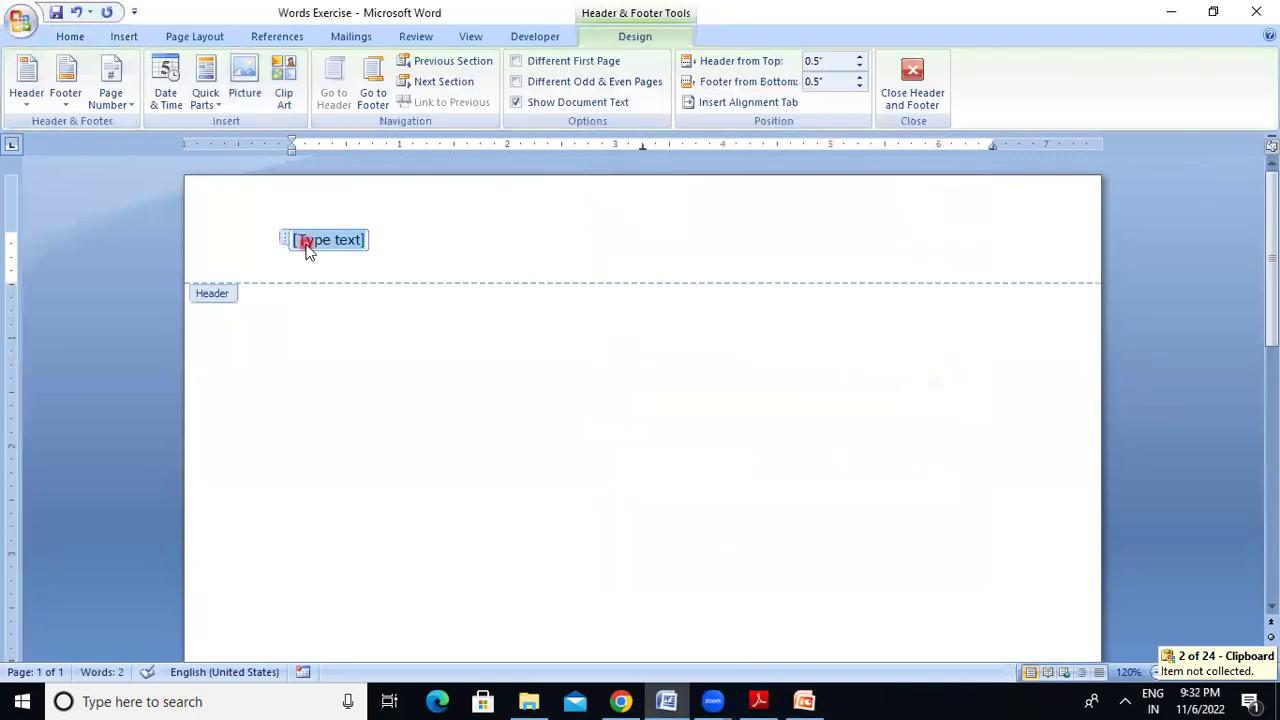
left_click(457, 341)
Step: Replace the header's placeholder with the text copied from the guide and edit its ending to read MS Office Word 20**
left_click(762, 700)
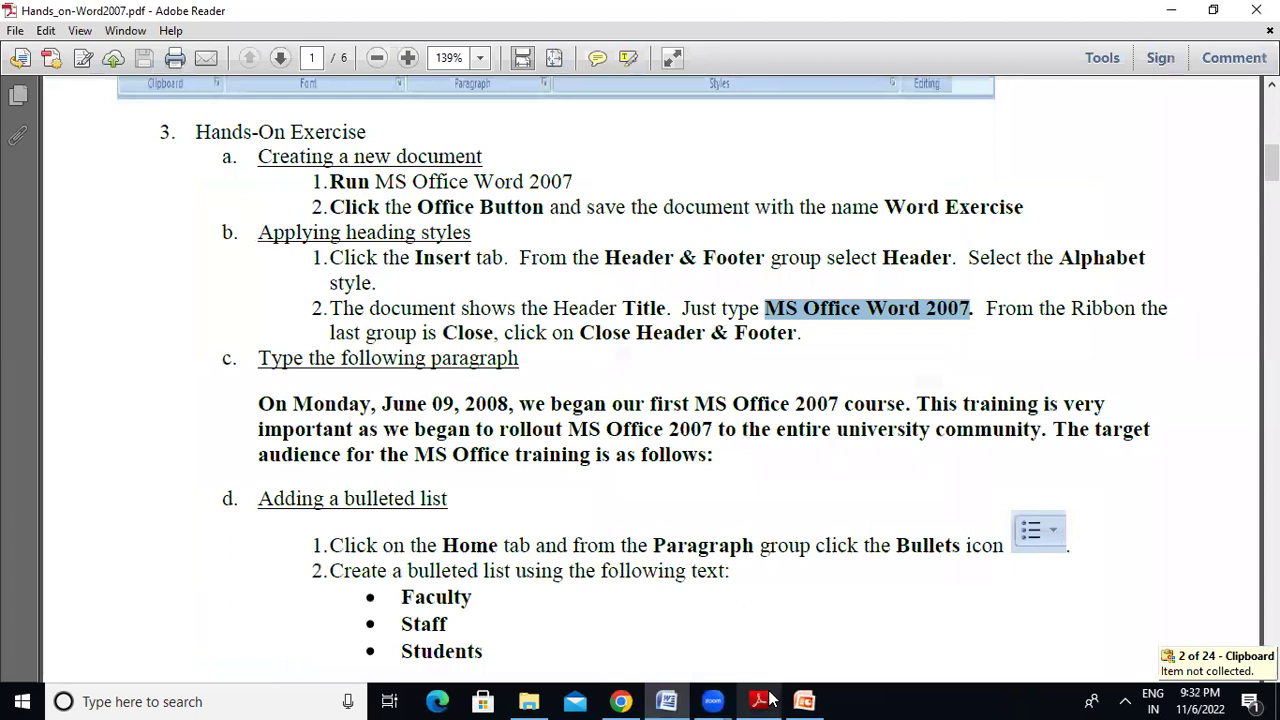
left_click(666, 700)
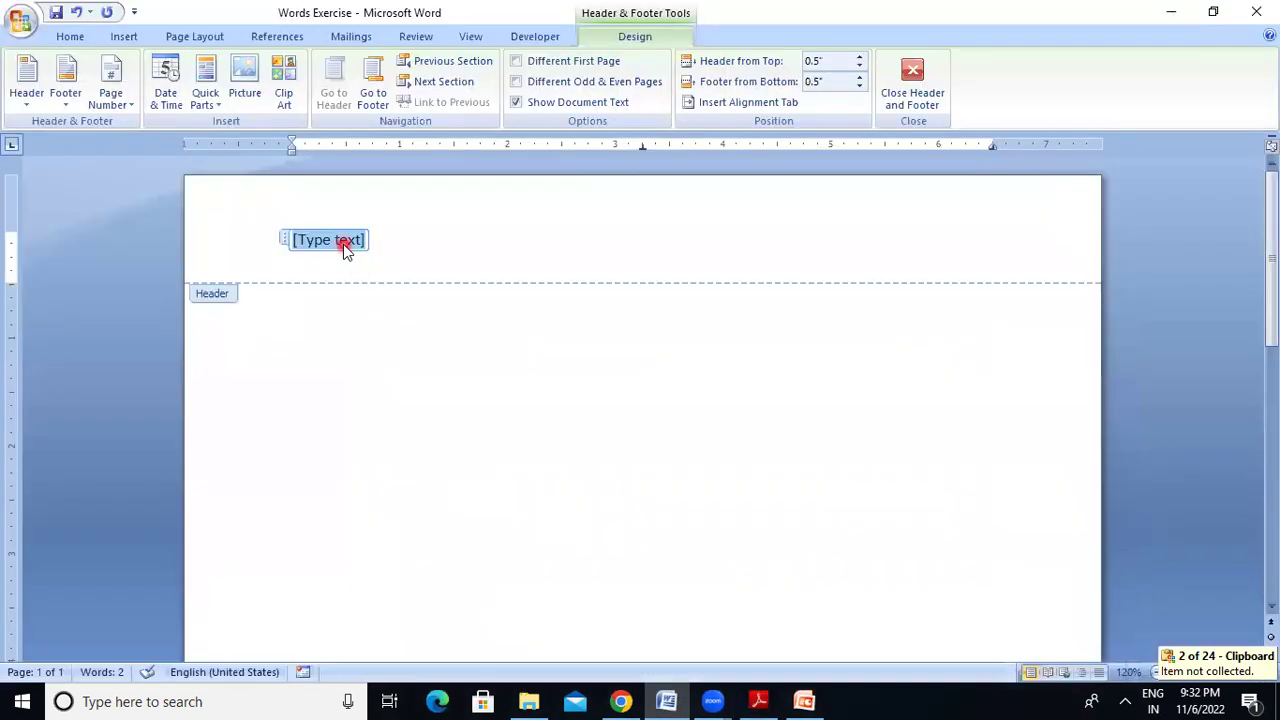
left_click(344, 249)
left_click(276, 238)
left_click(317, 242)
right_click(317, 242)
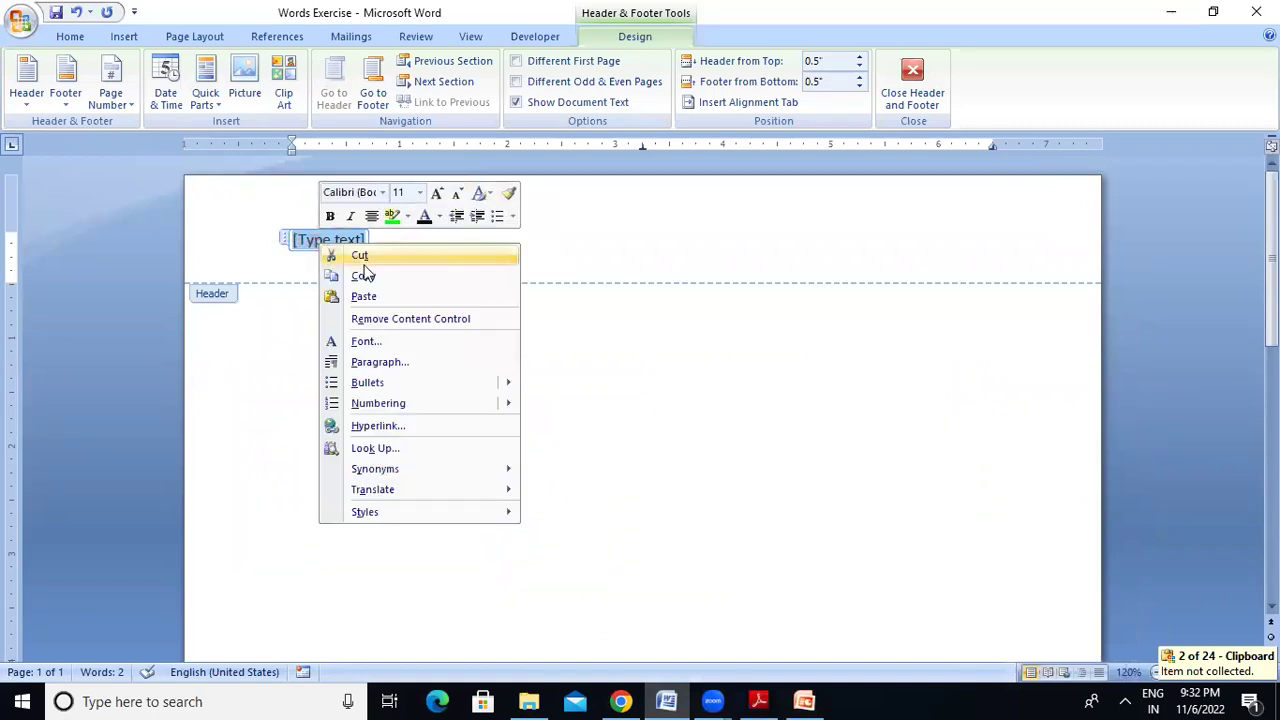
left_click(365, 297)
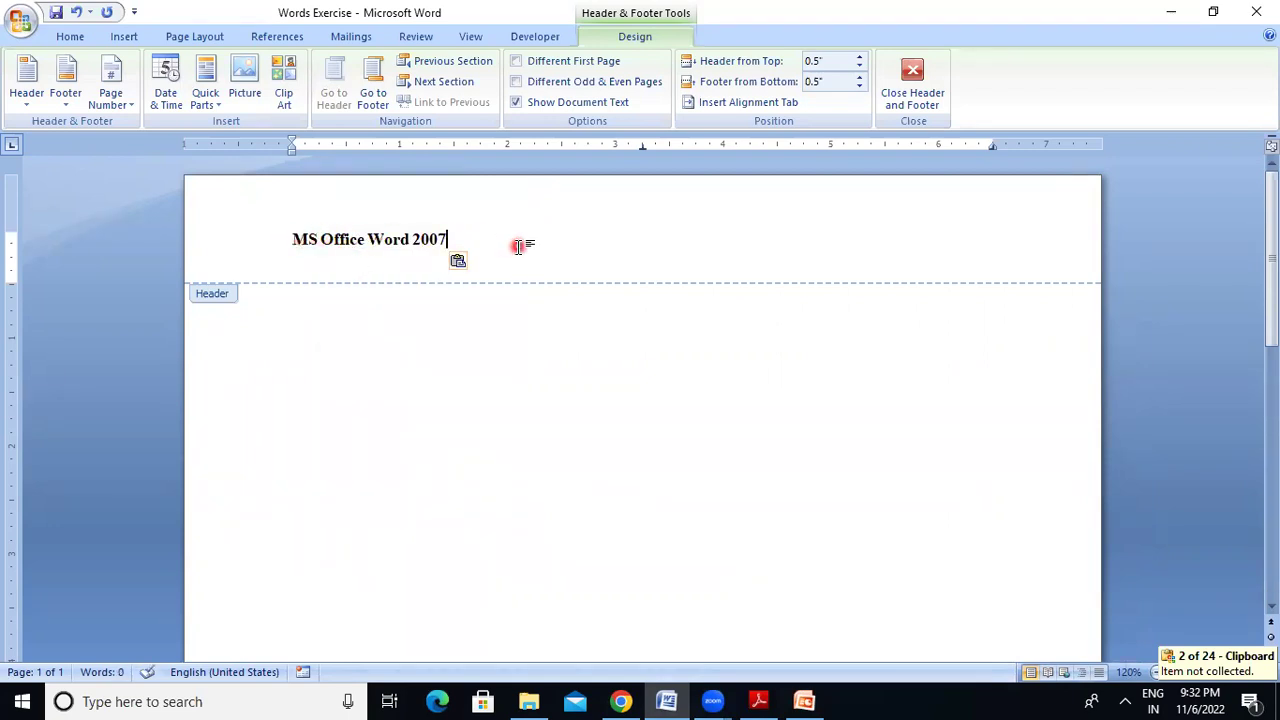
key("BackSpace")
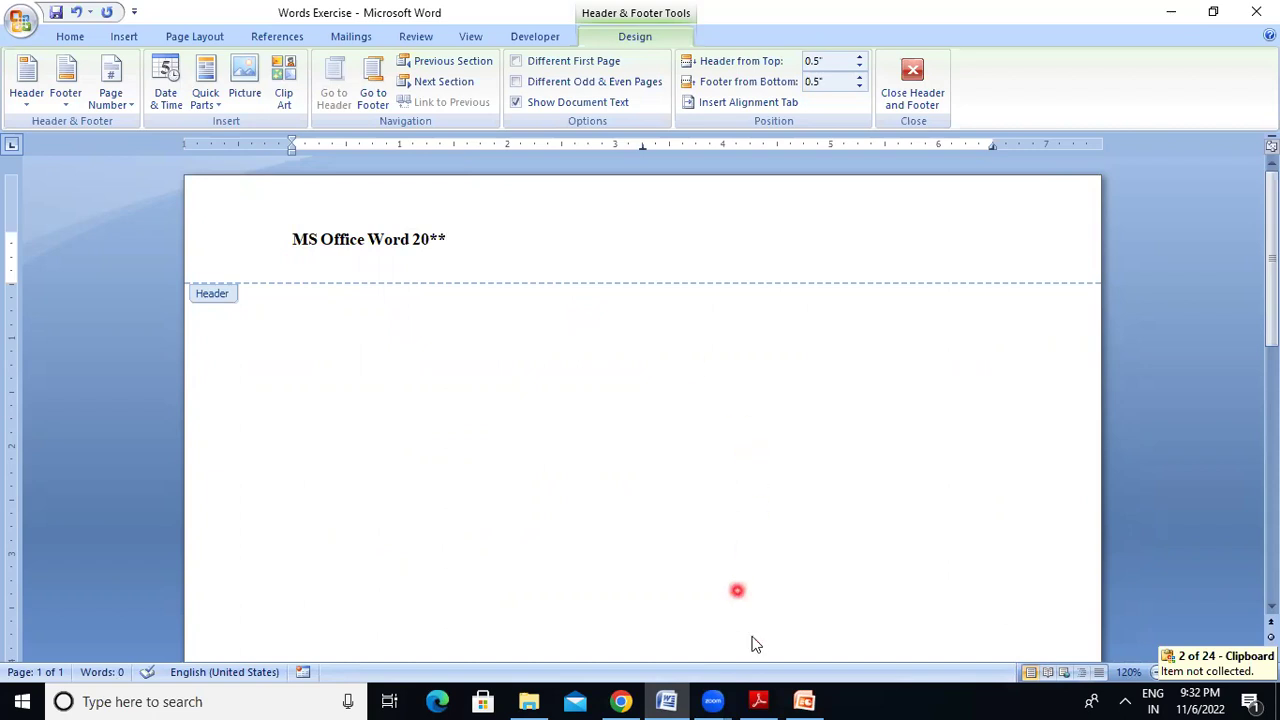
Step: Read the guide's instruction on closing the header, and close header and footer editing in Word
left_click(759, 701)
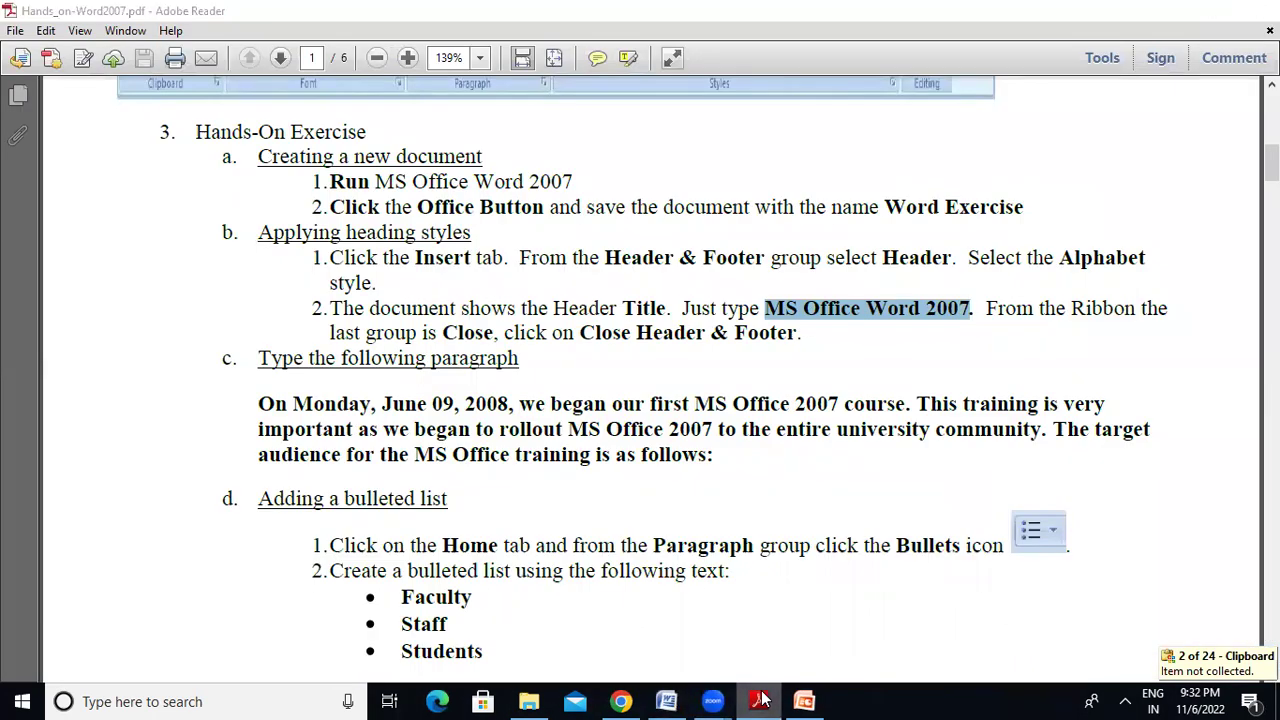
left_click(762, 700)
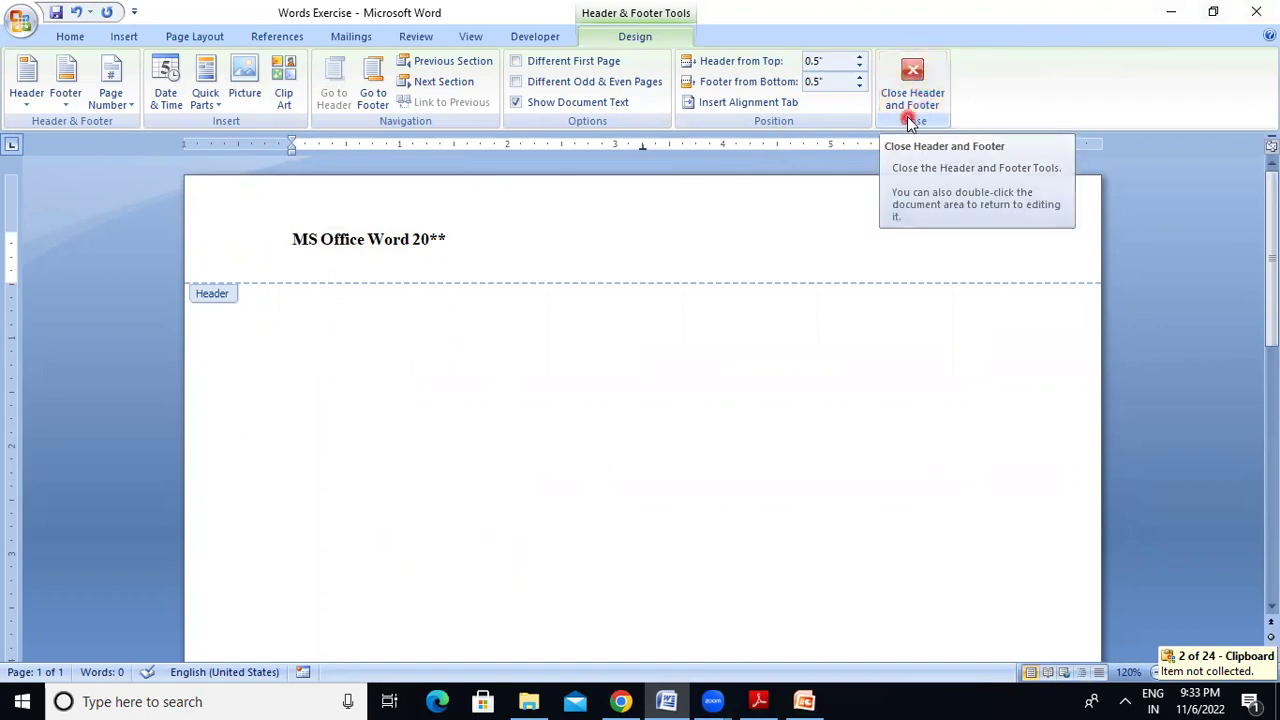
left_click(910, 72)
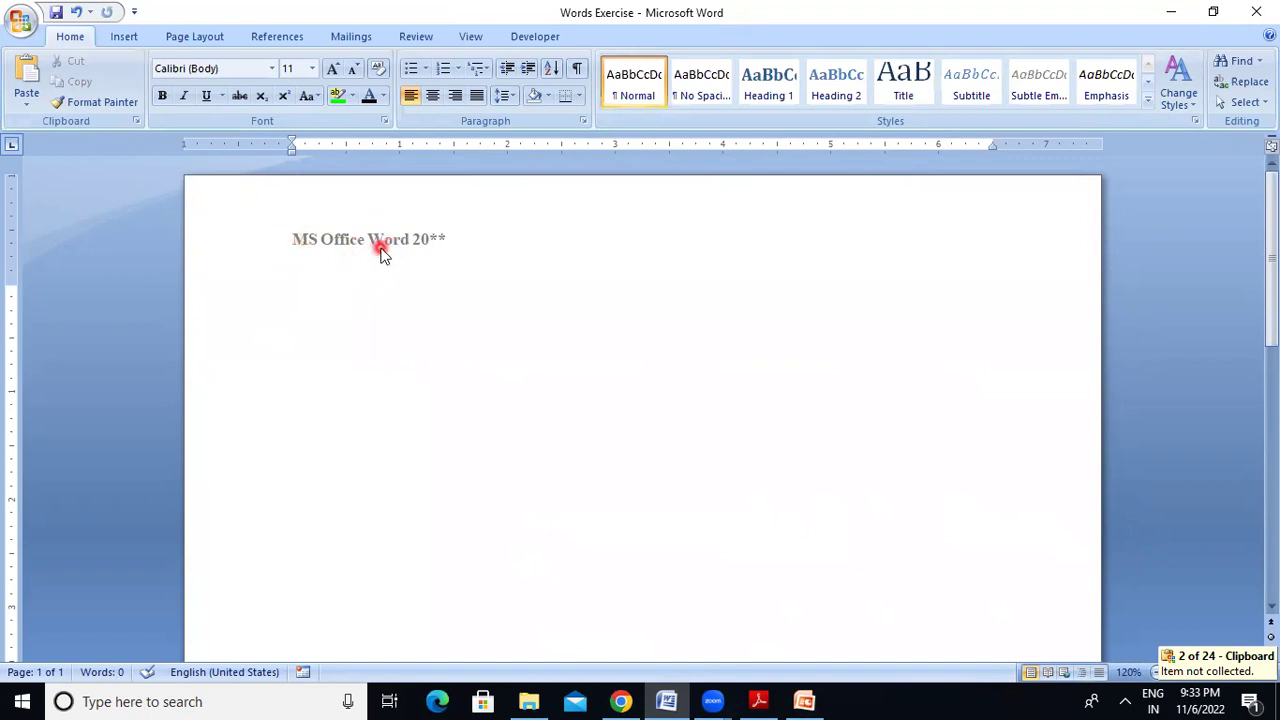
Step: Insert the built-in Blank footer and enter Prepare Channel as its text
scroll(1272, 300, "down", 5)
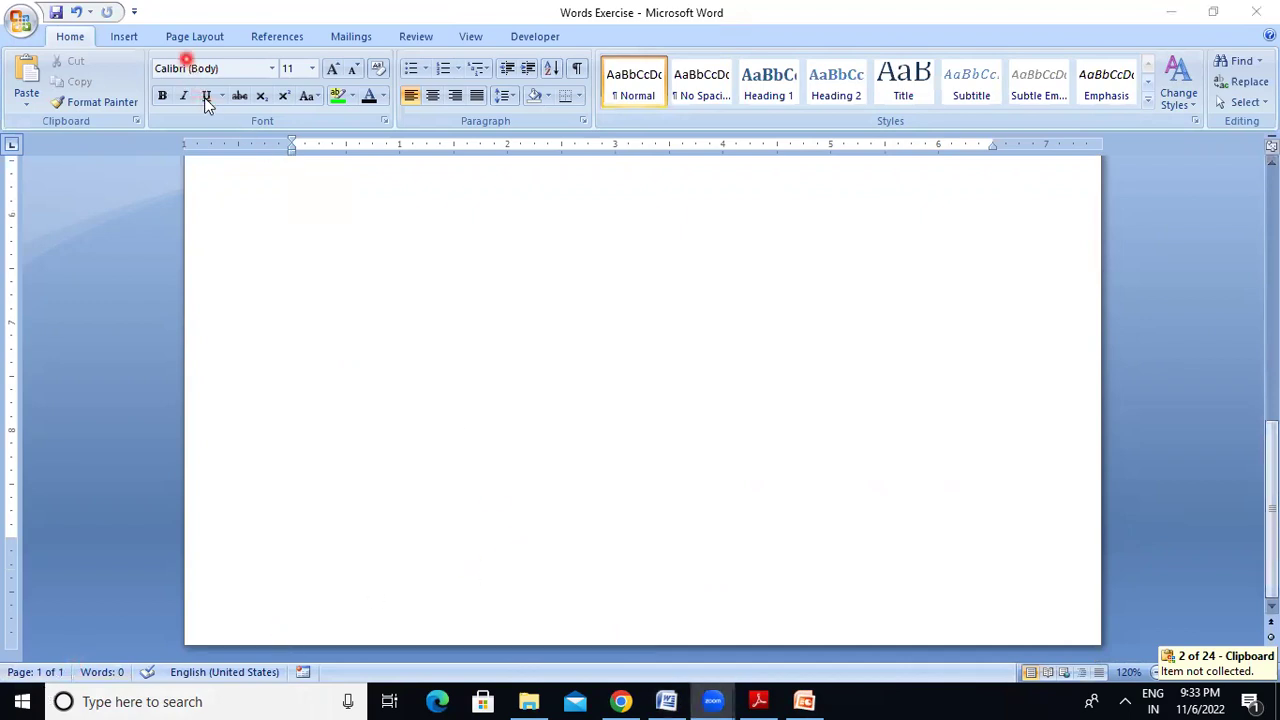
left_click(123, 40)
left_click(123, 40)
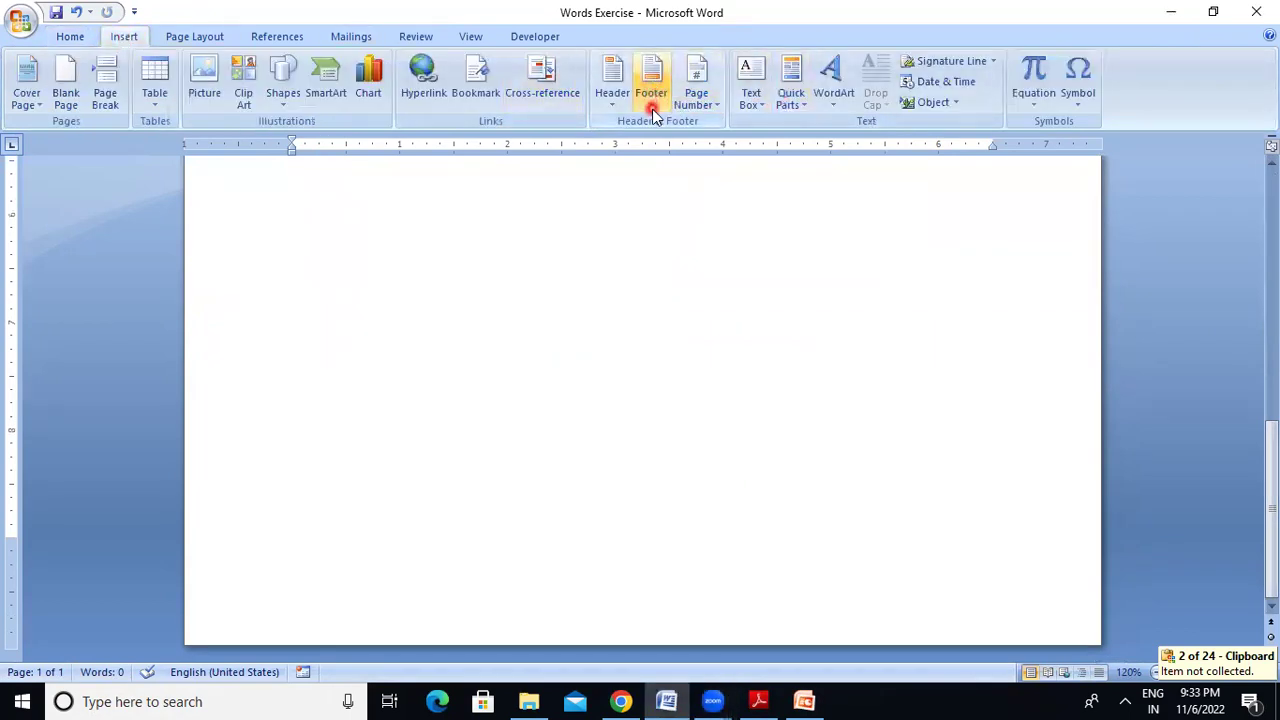
left_click(655, 72)
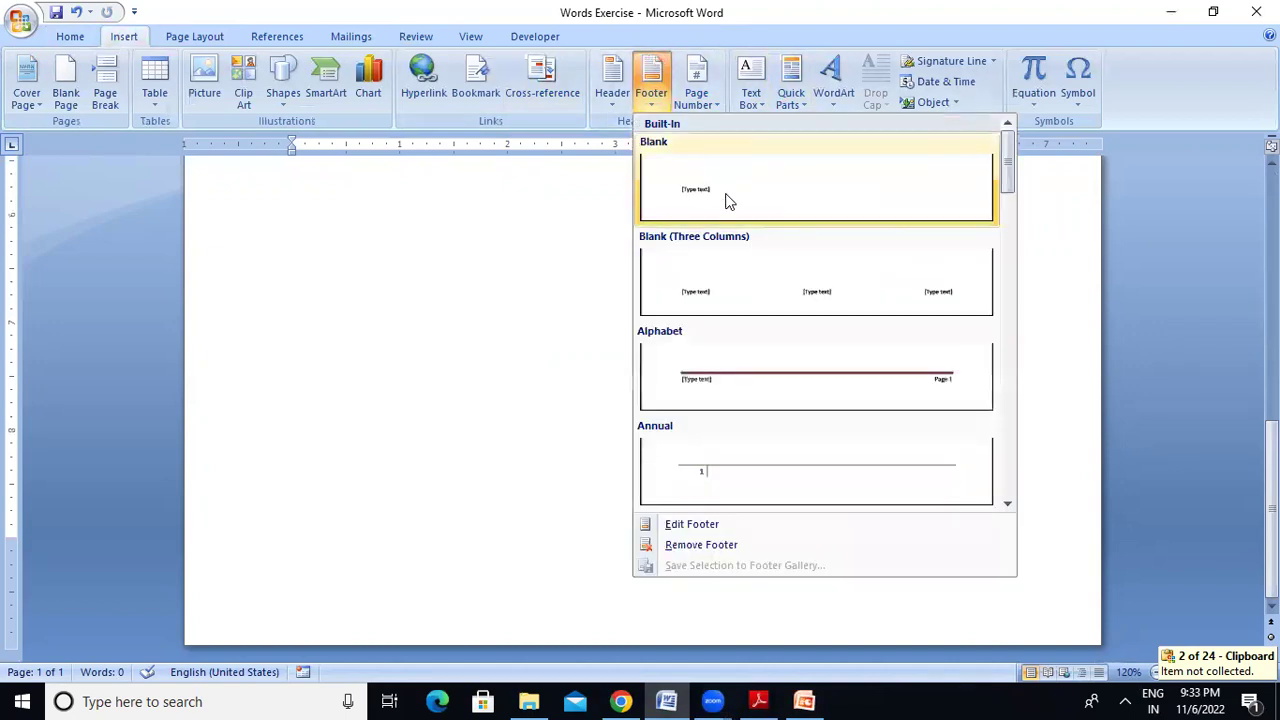
left_click(727, 200)
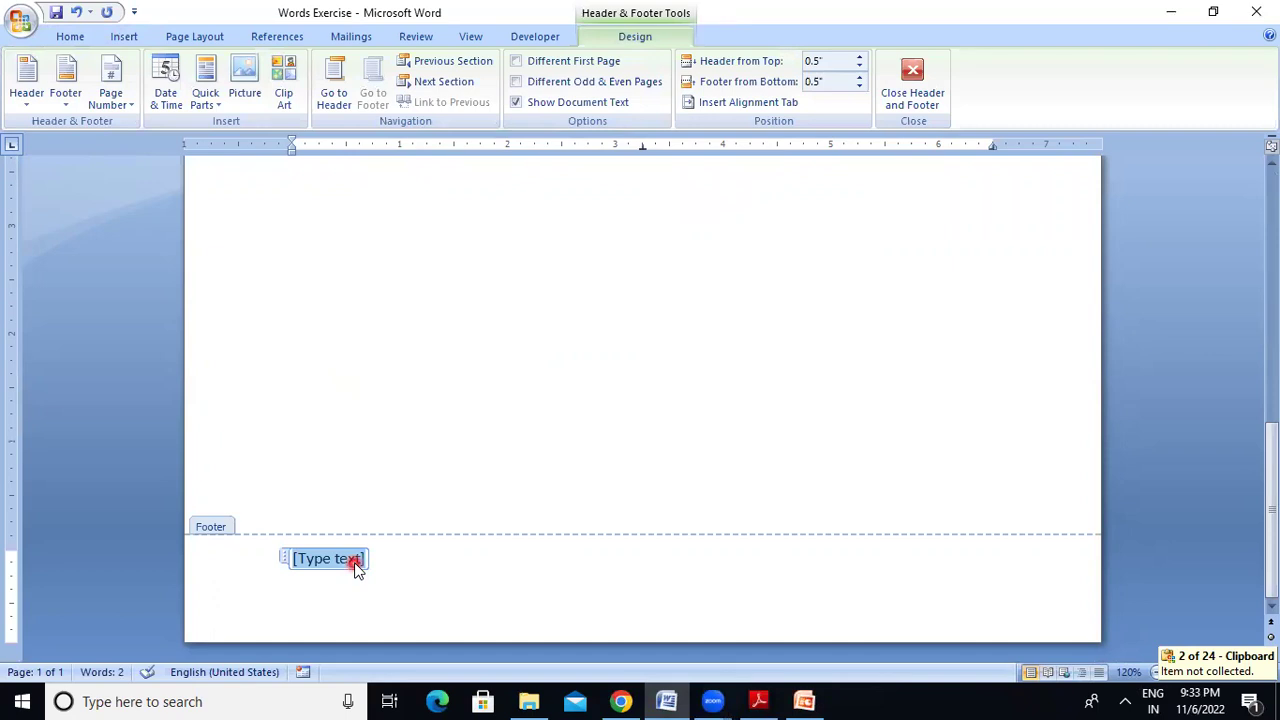
type("Prepare Channe")
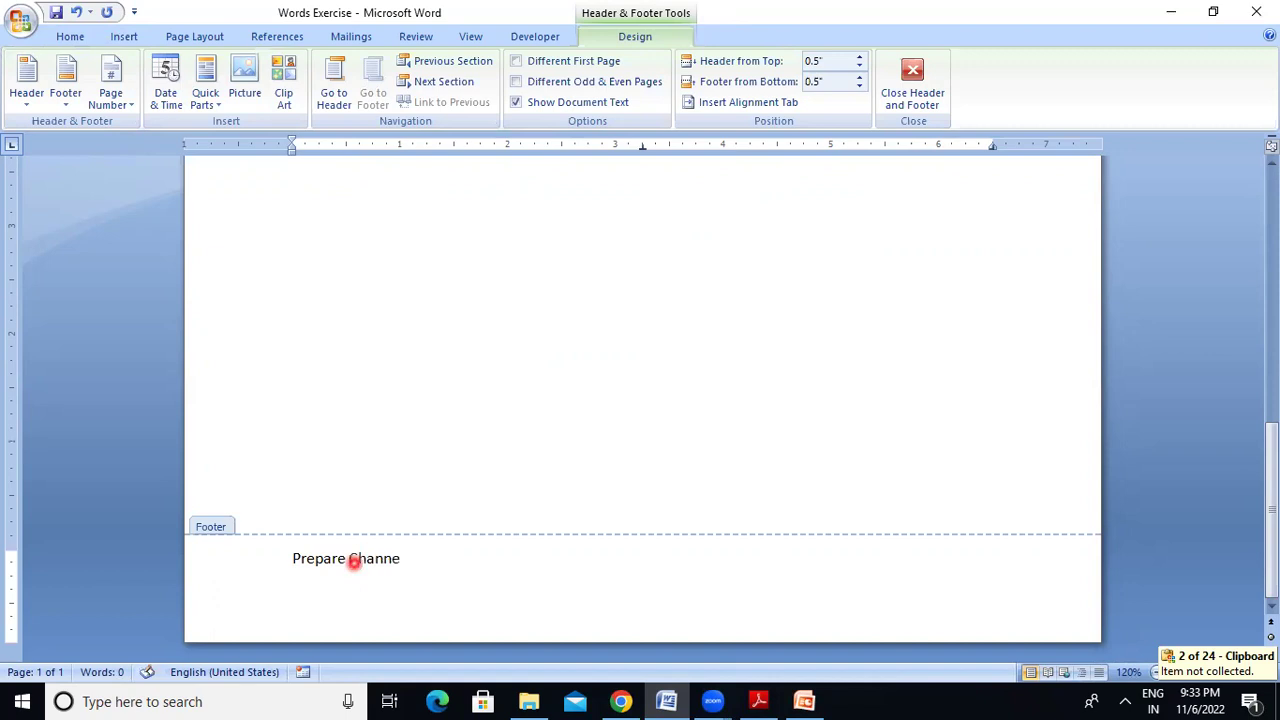
type("l")
key("Return")
Step: Make the footer text Prepare Channel bold with a bright green highlight, and return to the document body
triple_click(295, 557)
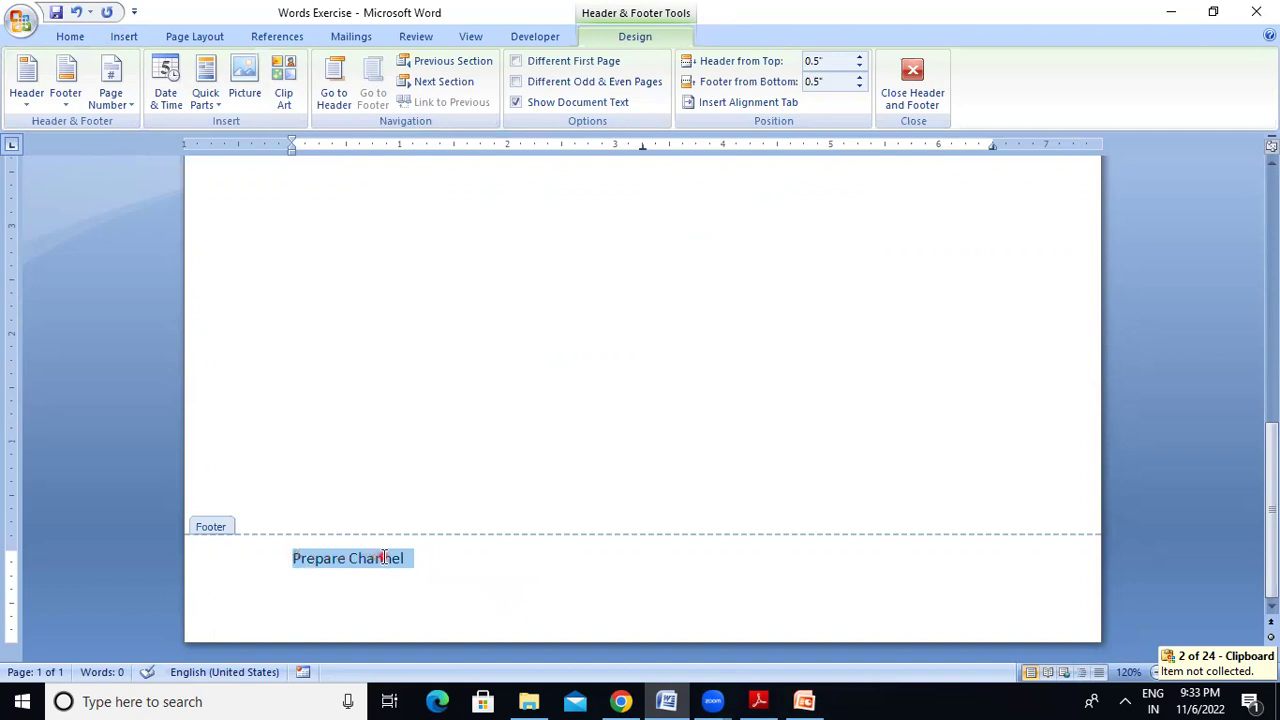
right_click(385, 561)
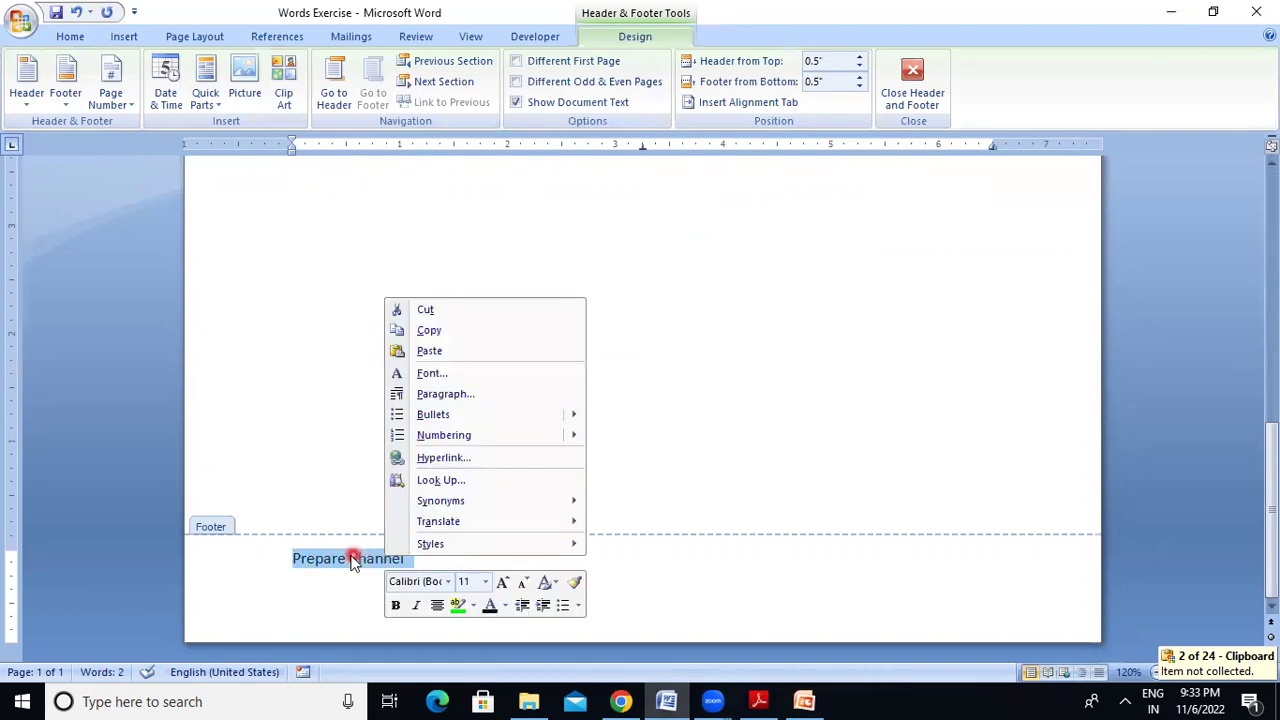
key("Escape")
left_click_drag(287, 559, 410, 562)
left_click(416, 535)
left_click(494, 535)
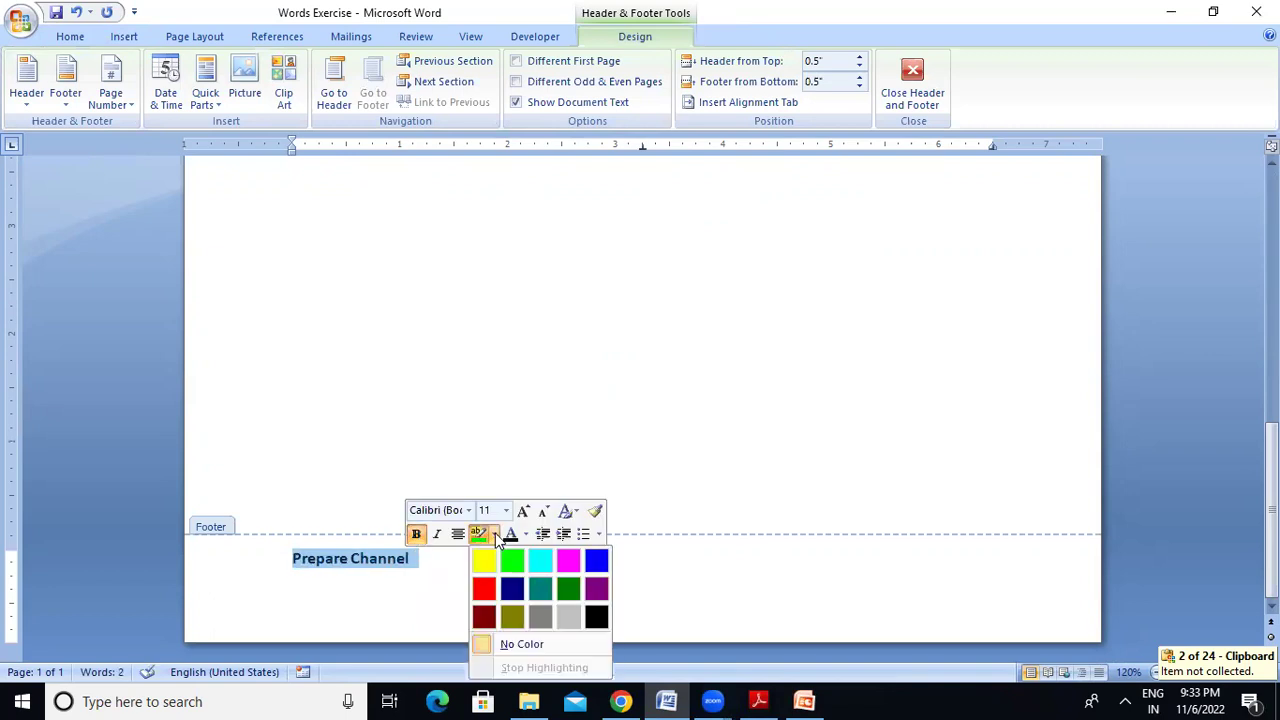
left_click(495, 536)
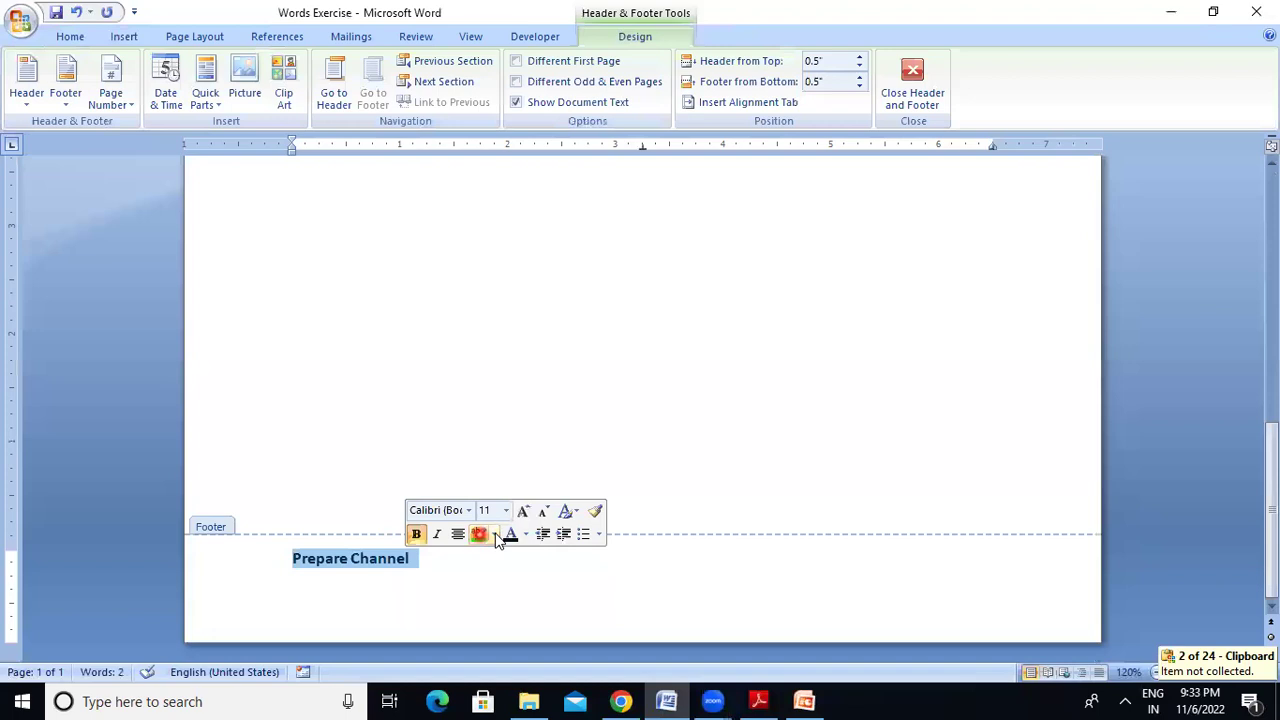
left_click(484, 535)
left_click(411, 587)
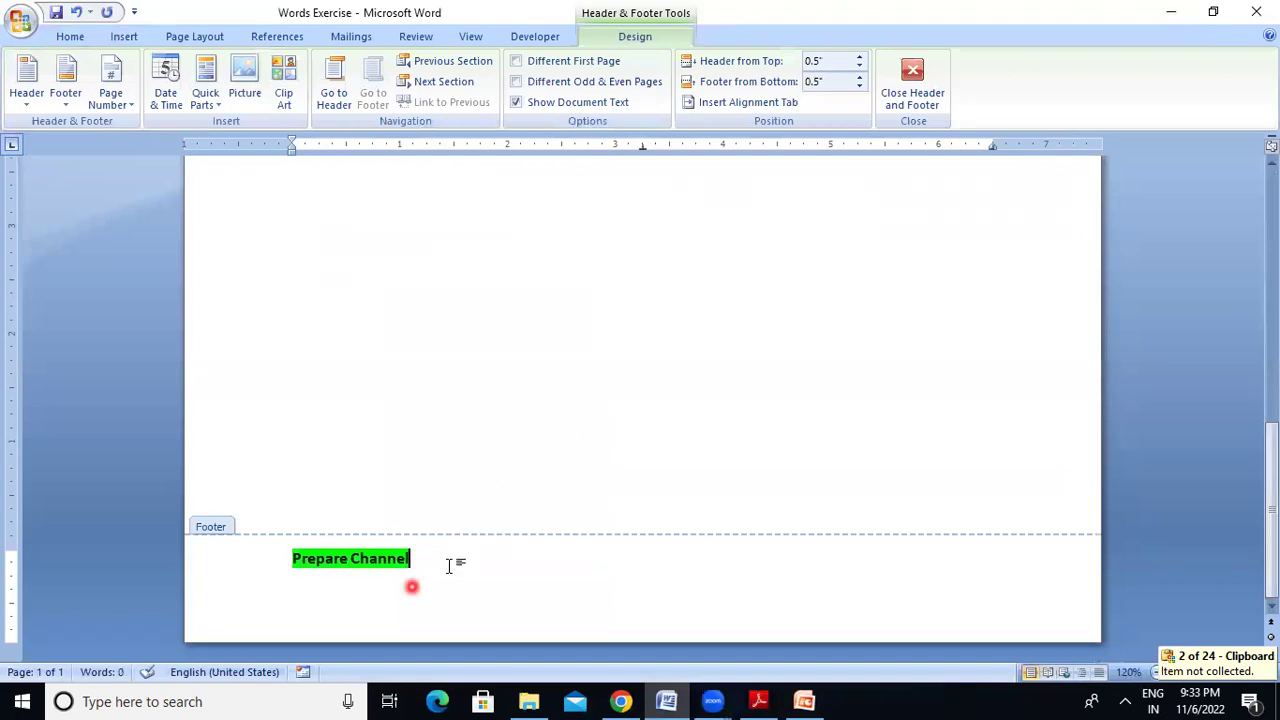
double_click(537, 389)
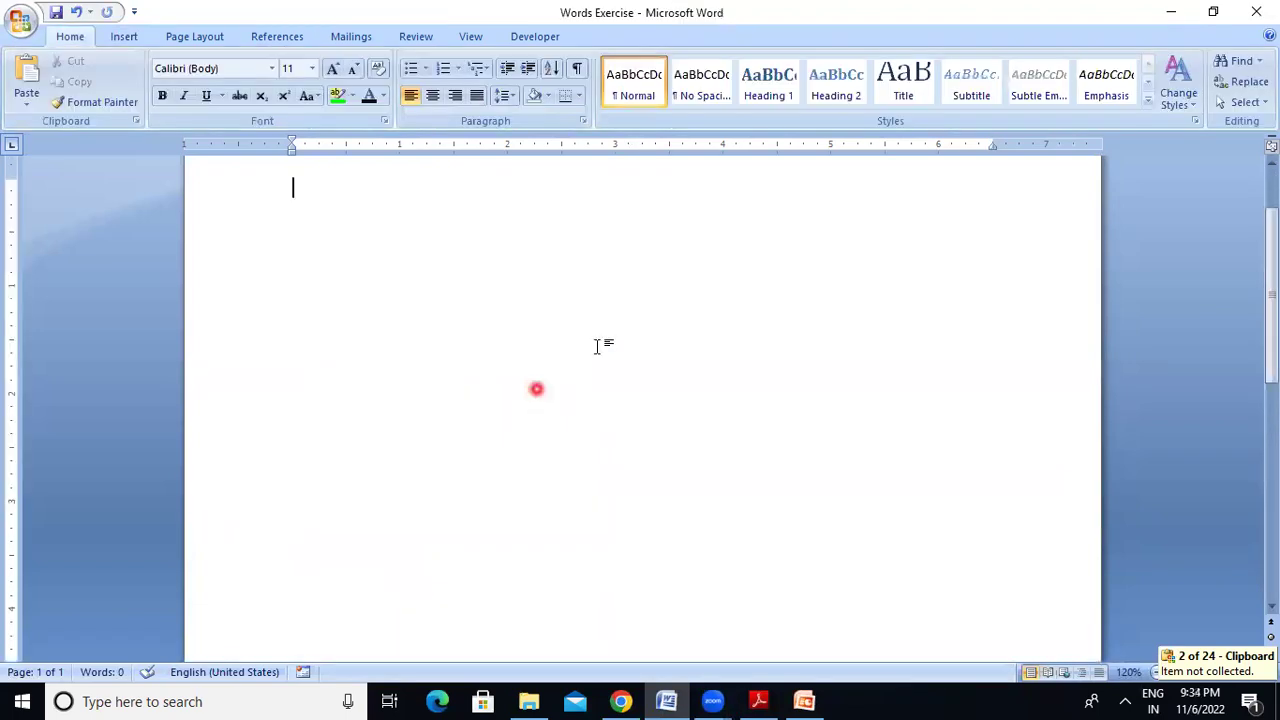
Step: Insert a blank page from the start of the document and check the header and footer on the second page
left_click_drag(1272, 300, 1234, 114)
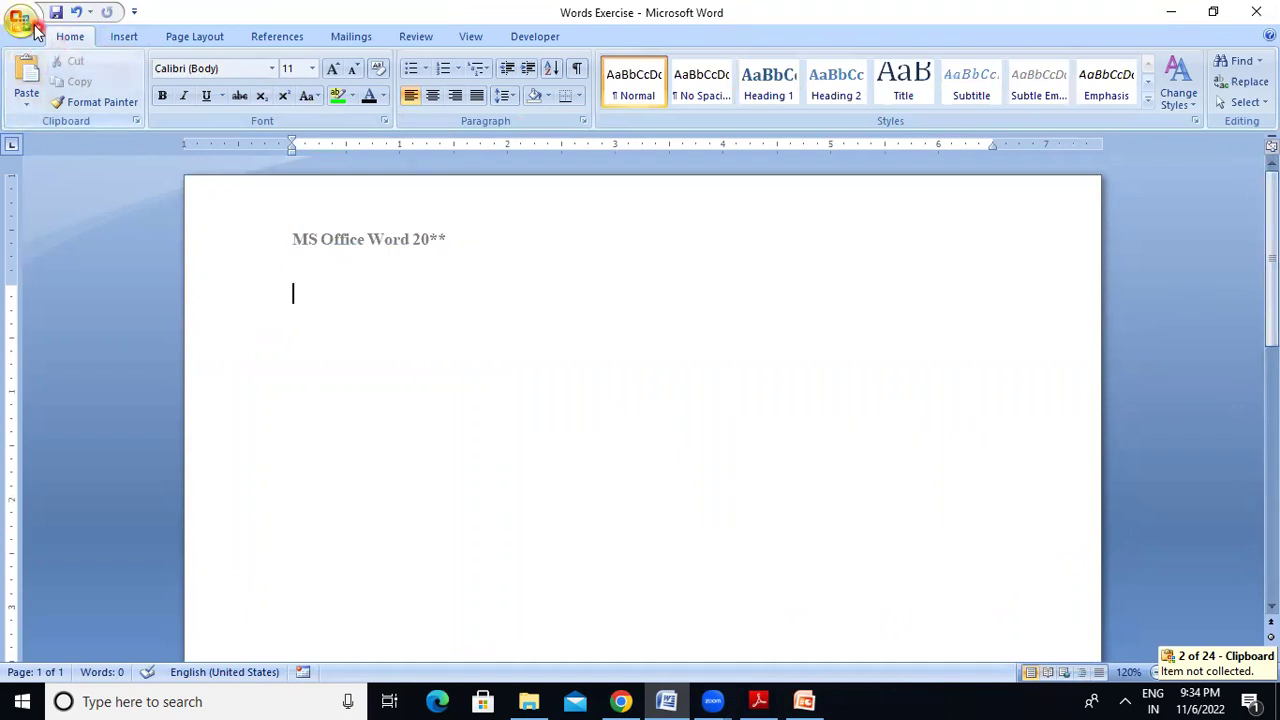
left_click(125, 42)
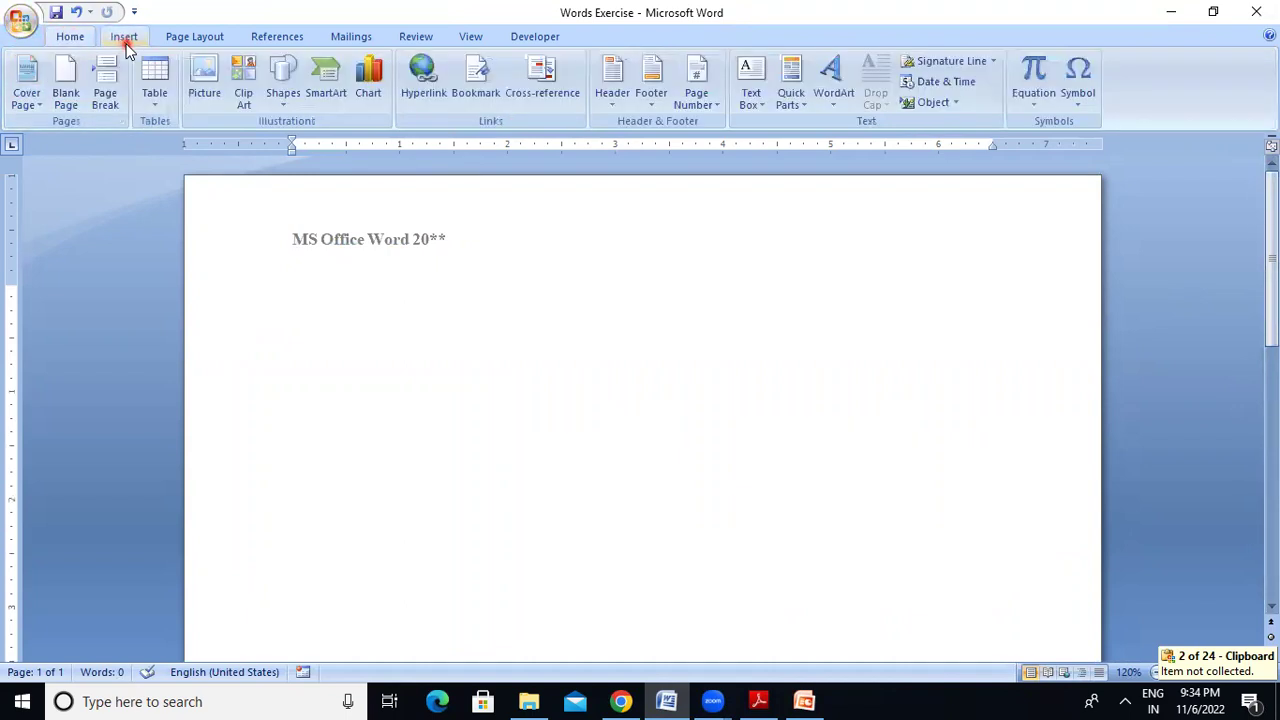
left_click(65, 75)
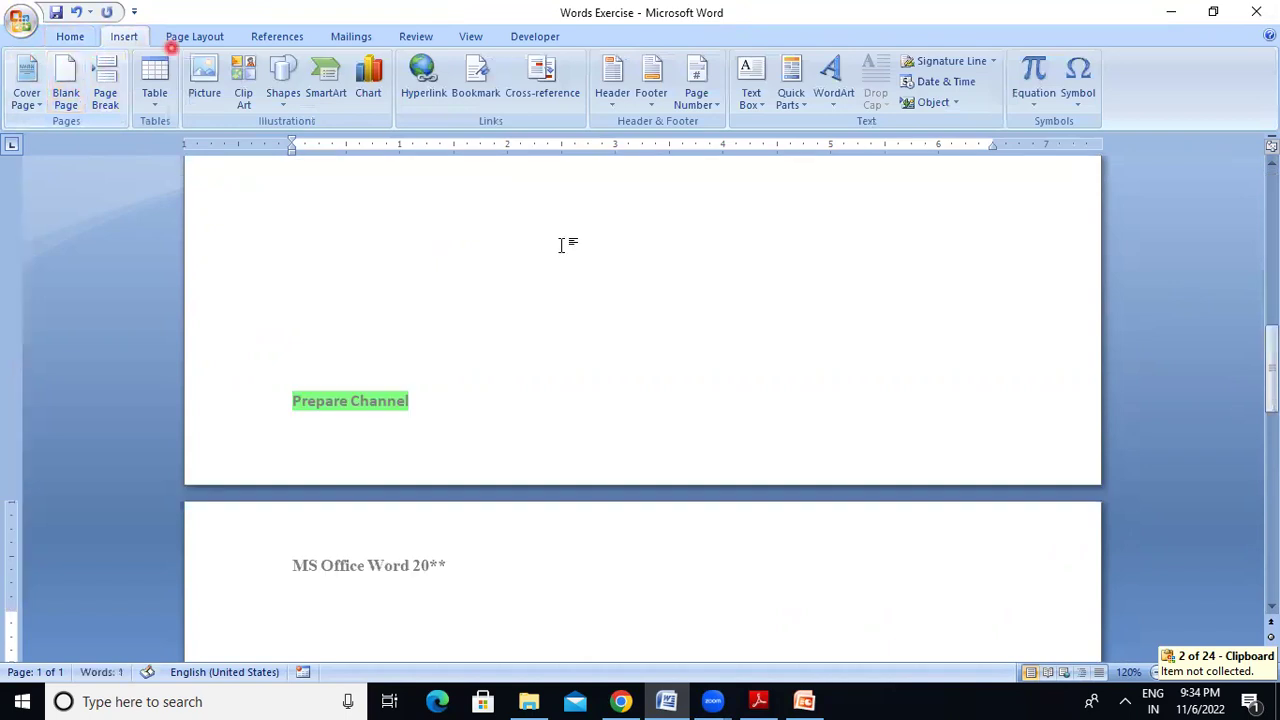
left_click(373, 596)
left_click_drag(1272, 390, 1277, 448)
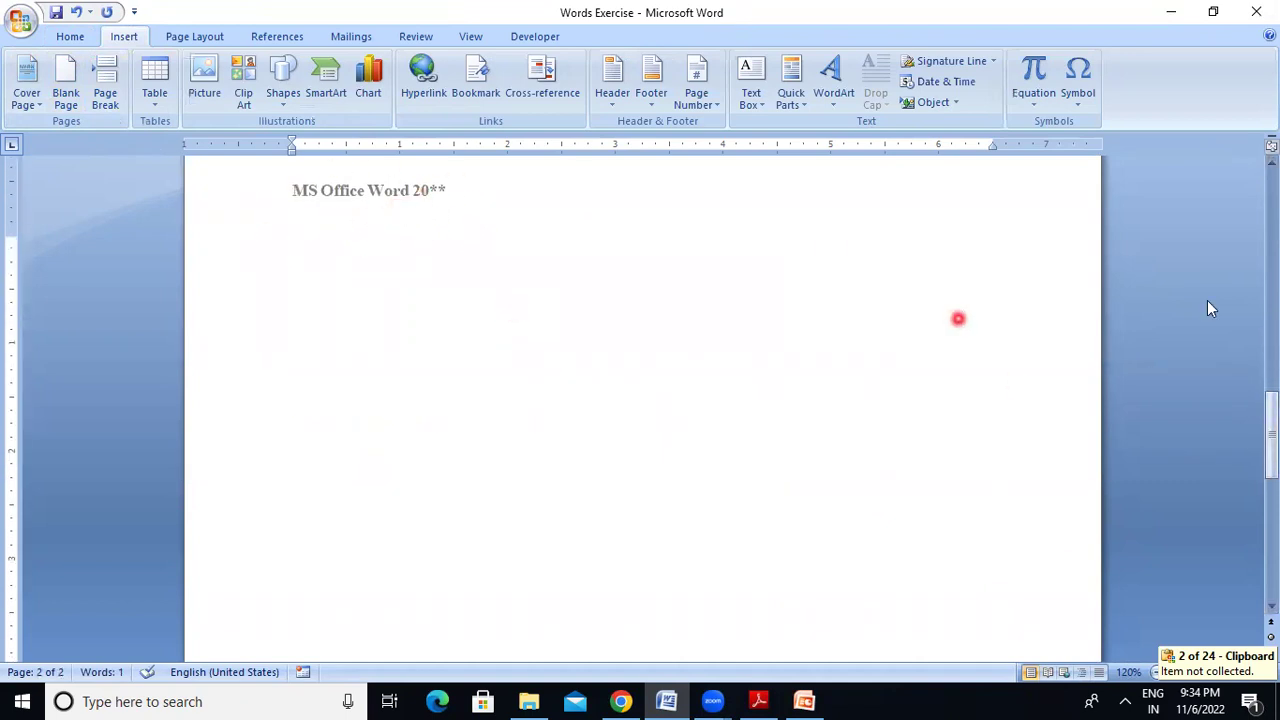
left_click_drag(1271, 440, 1270, 458)
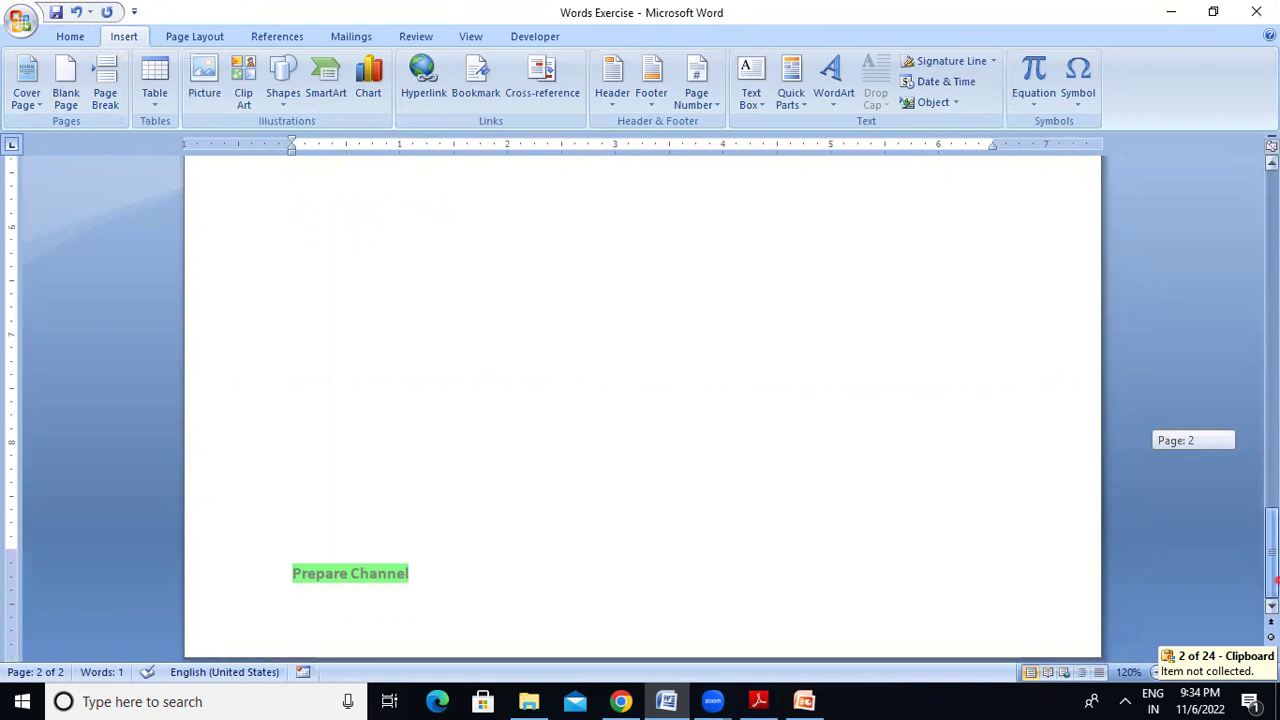
left_click(478, 621)
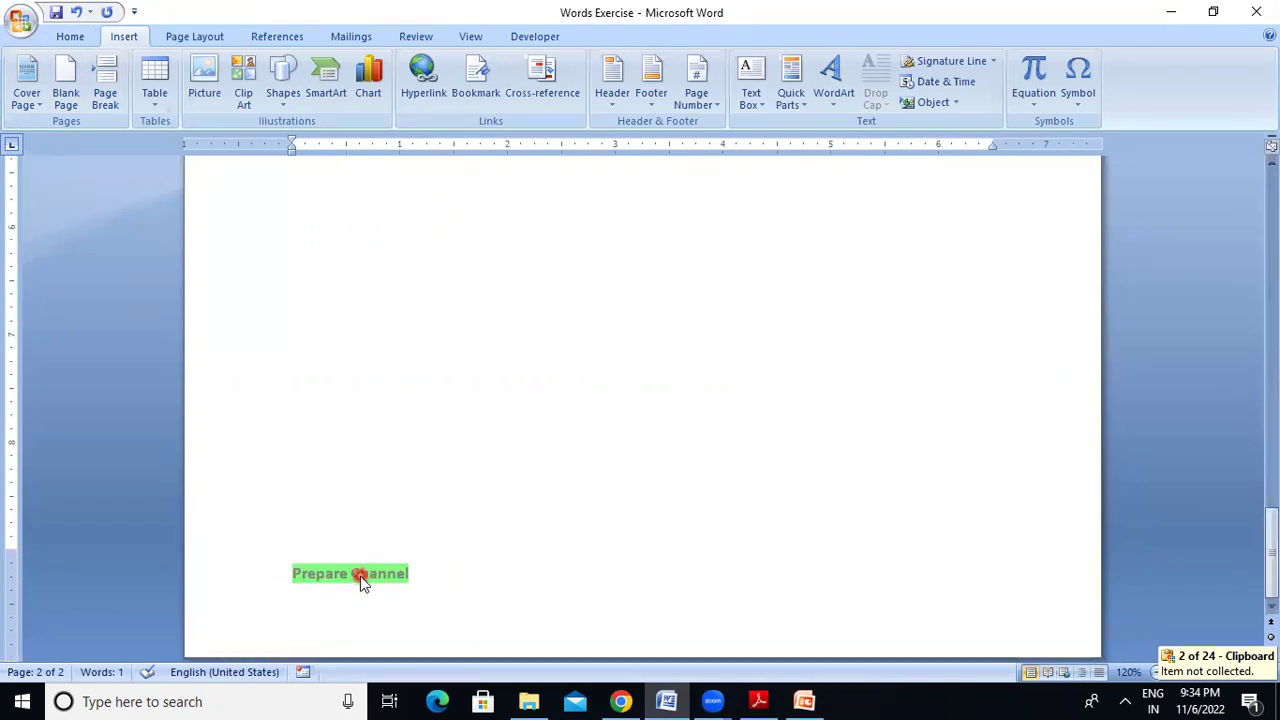
Step: Return to the first page and open its header for editing
left_click_drag(1275, 567, 1247, 186)
left_click_drag(533, 351, 178, 467)
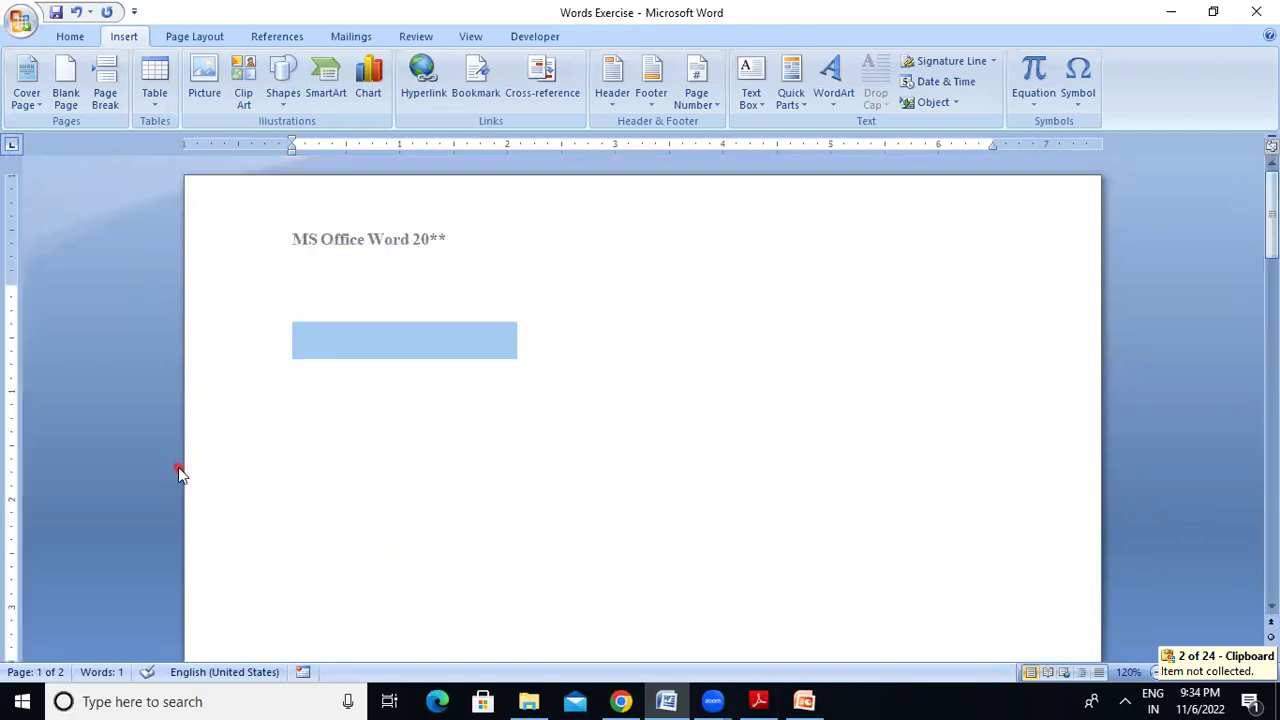
left_click(333, 357)
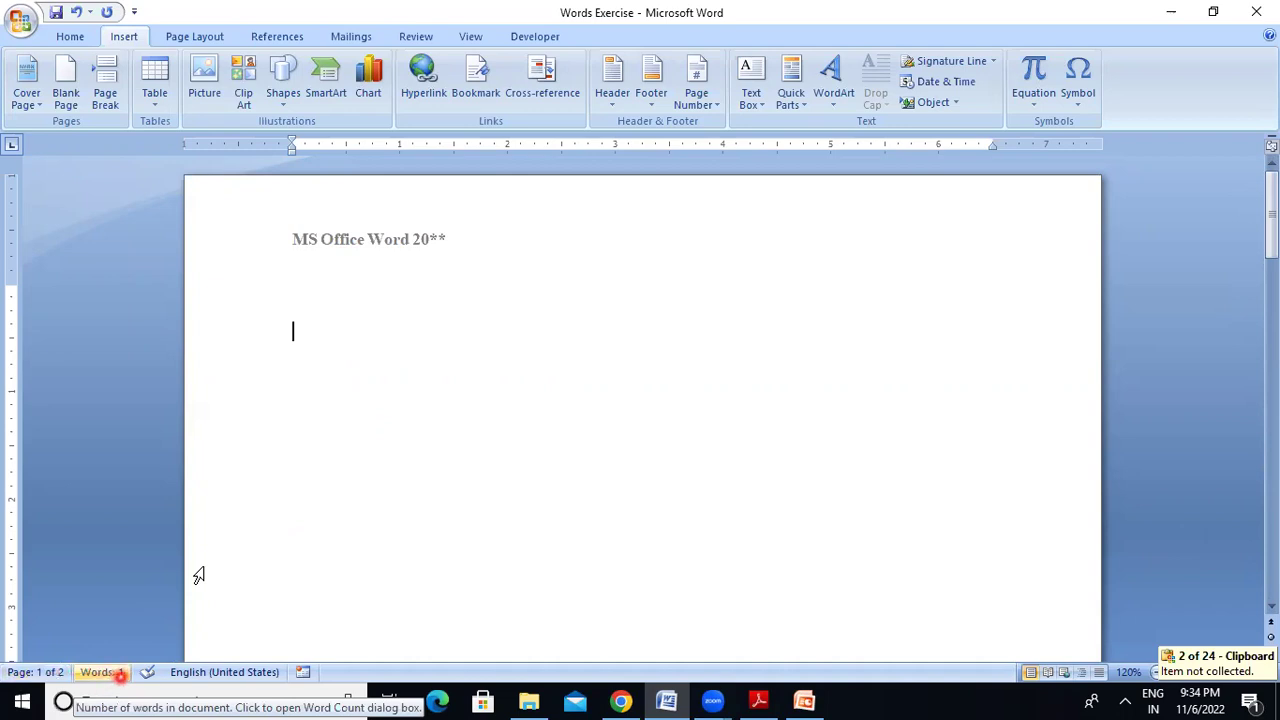
double_click(404, 247)
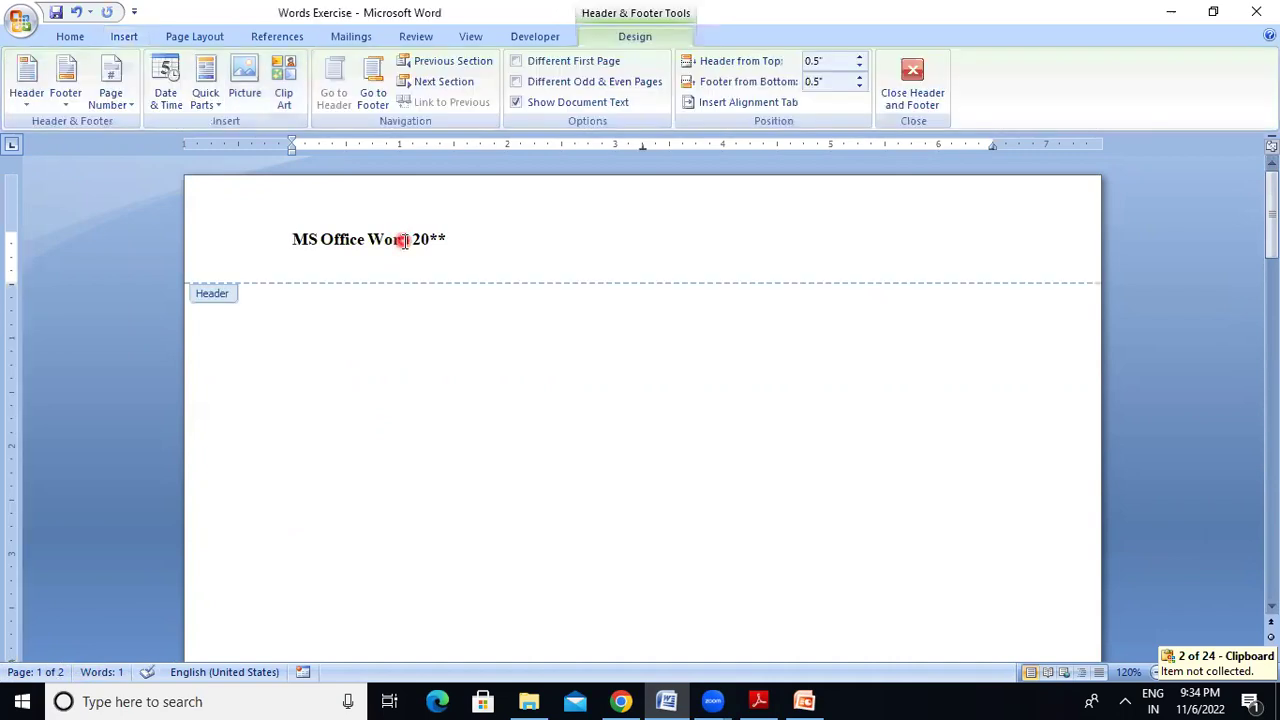
right_click(404, 241)
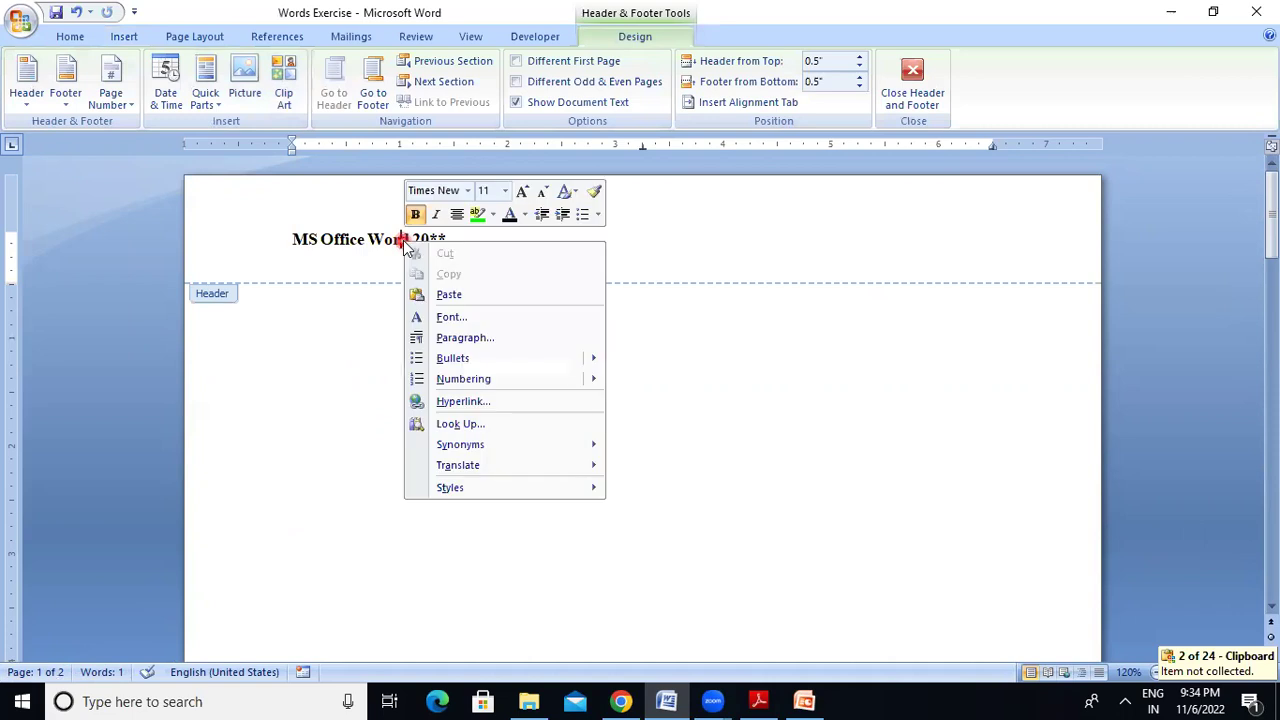
key("Escape")
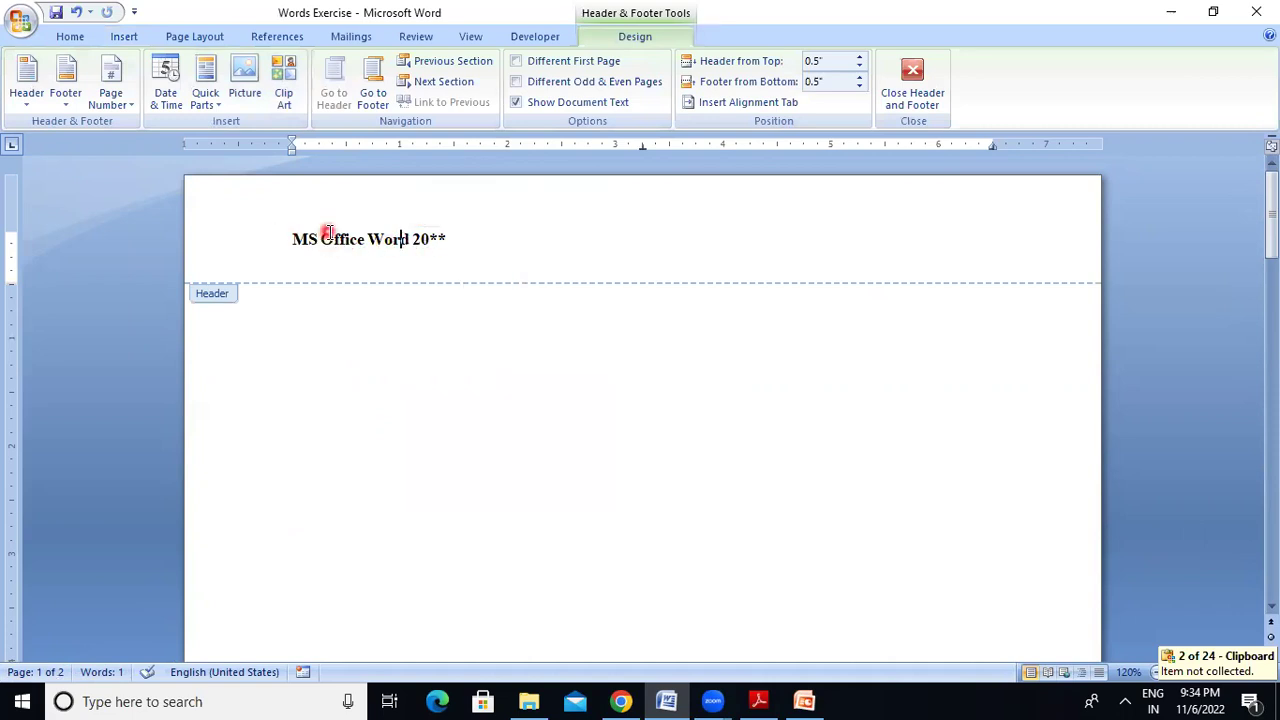
left_click_drag(275, 248, 443, 251)
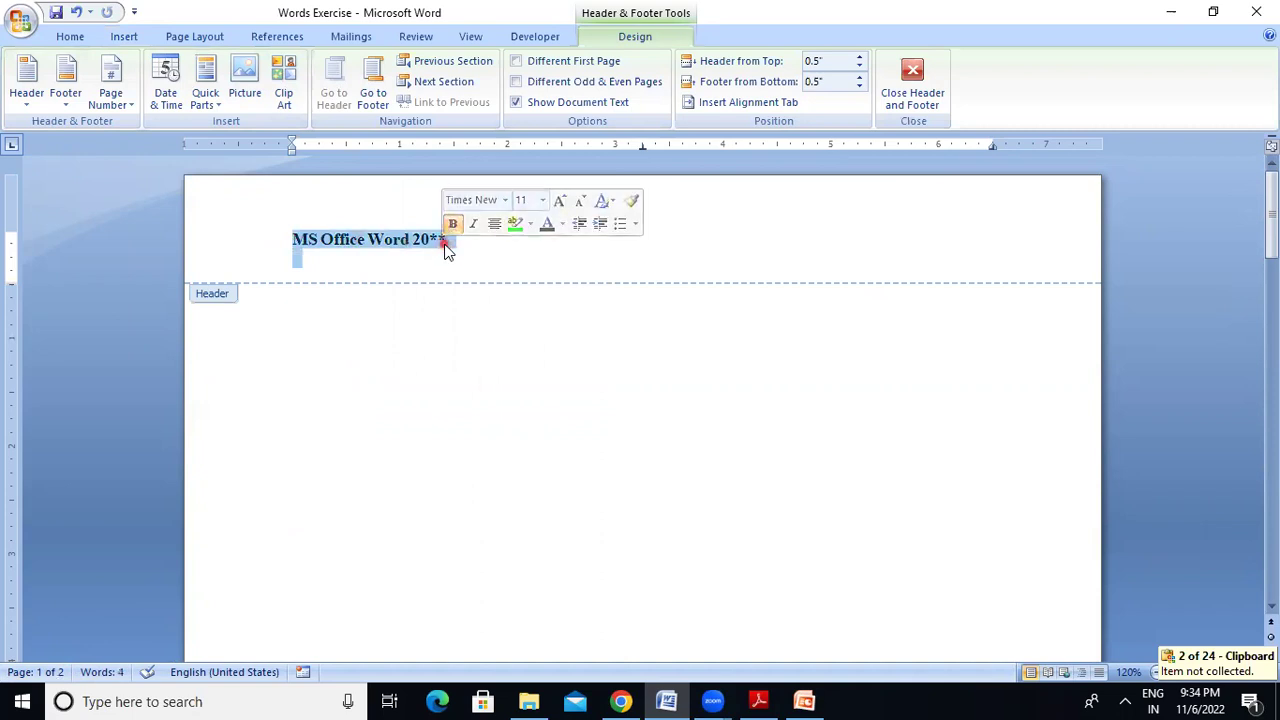
right_click(446, 250)
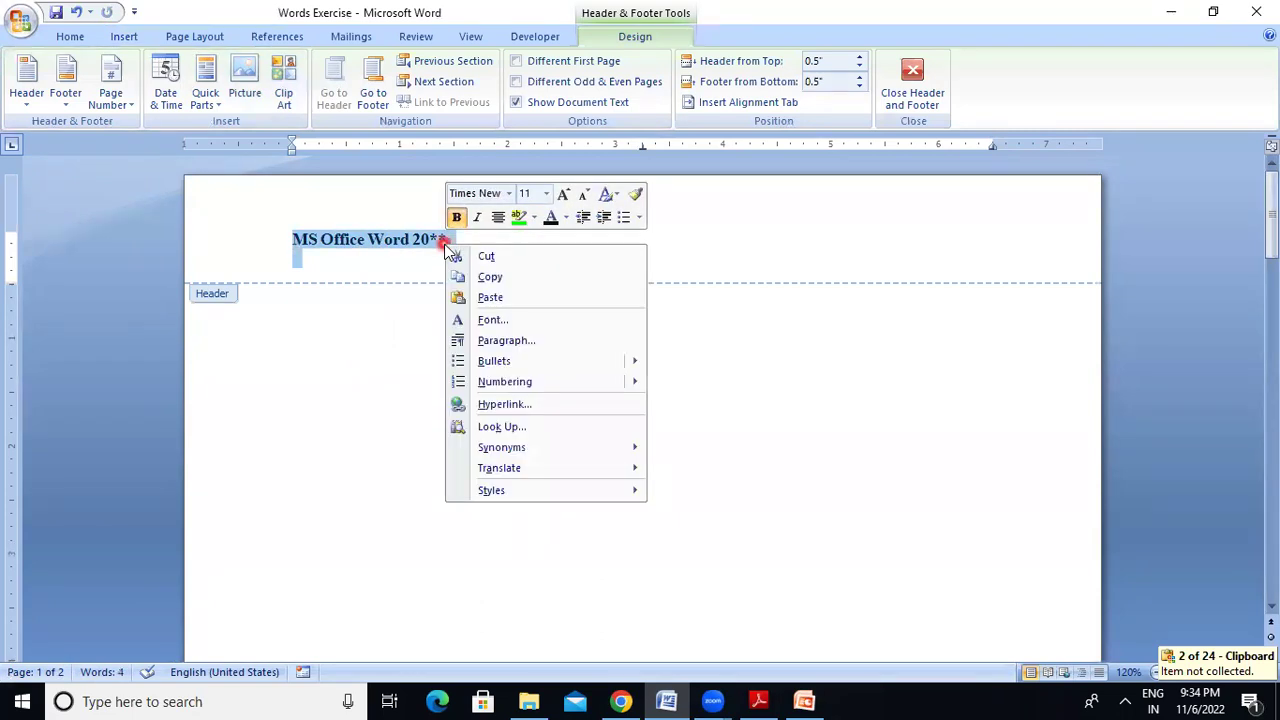
left_click(420, 563)
left_click(1207, 352)
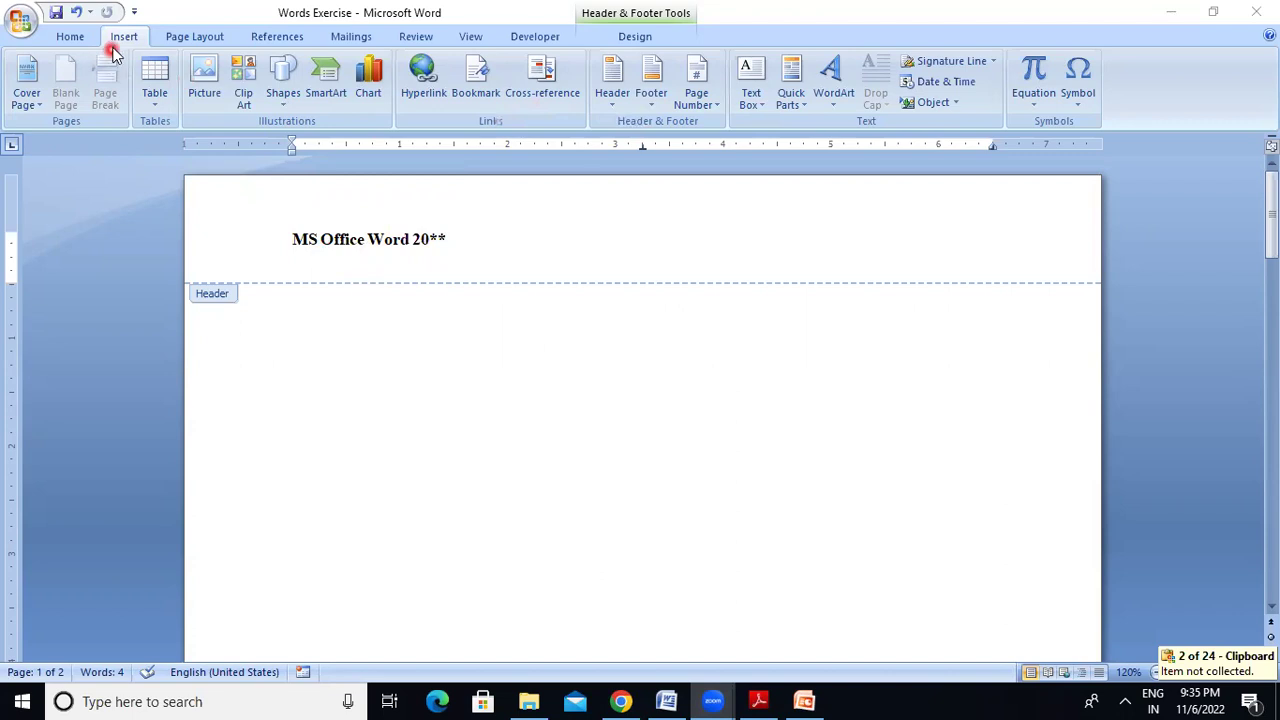
Step: Edit the header so that it reads MS Office Word 2007, and return to the document body
key("ctrl+a")
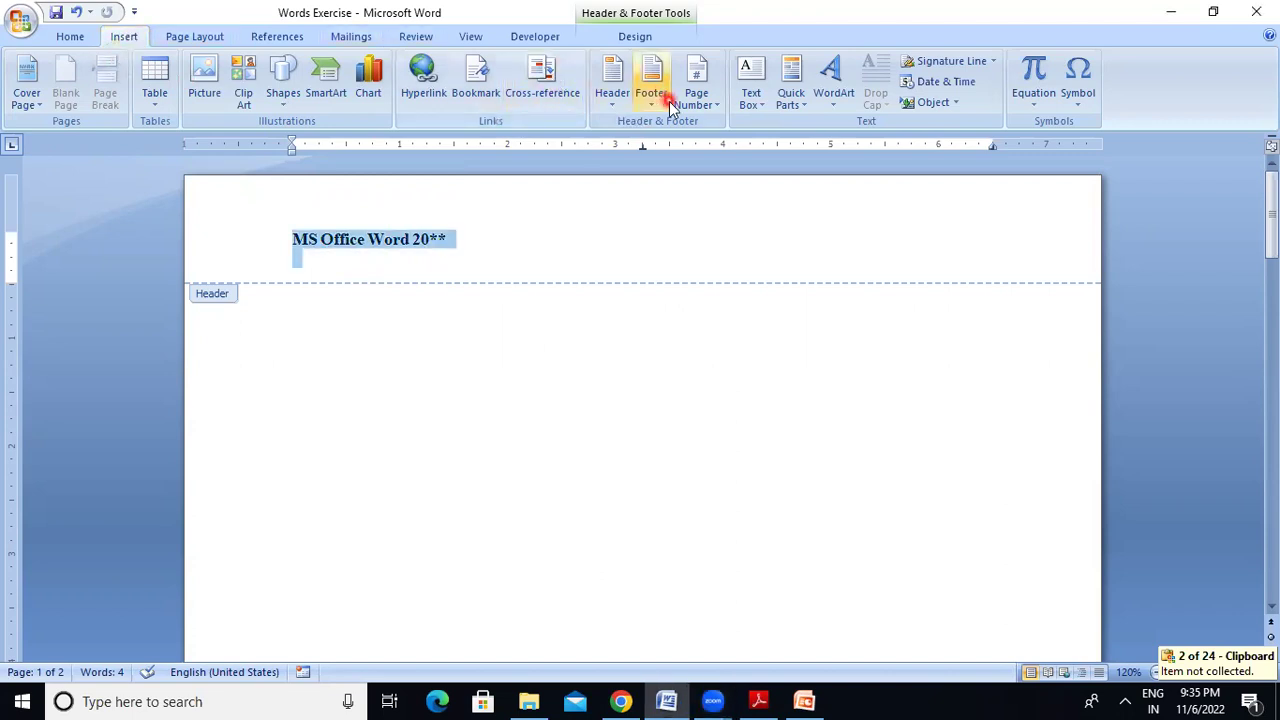
left_click(613, 100)
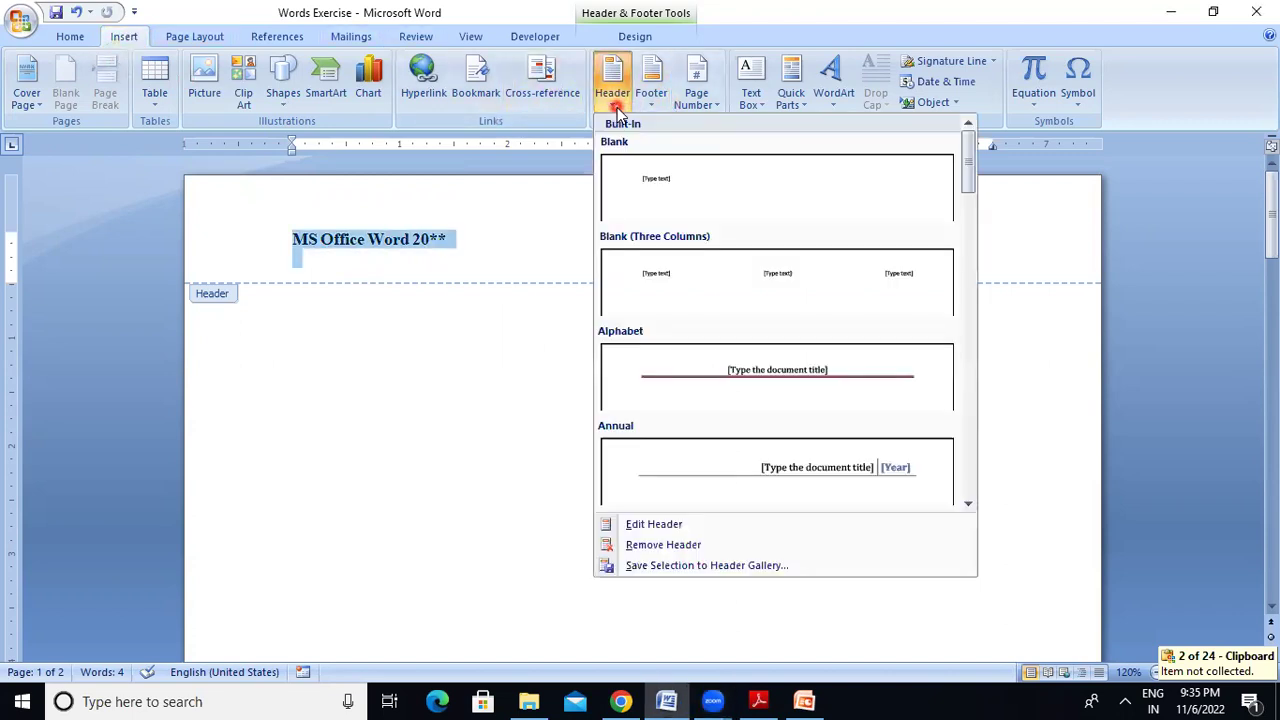
left_click(655, 527)
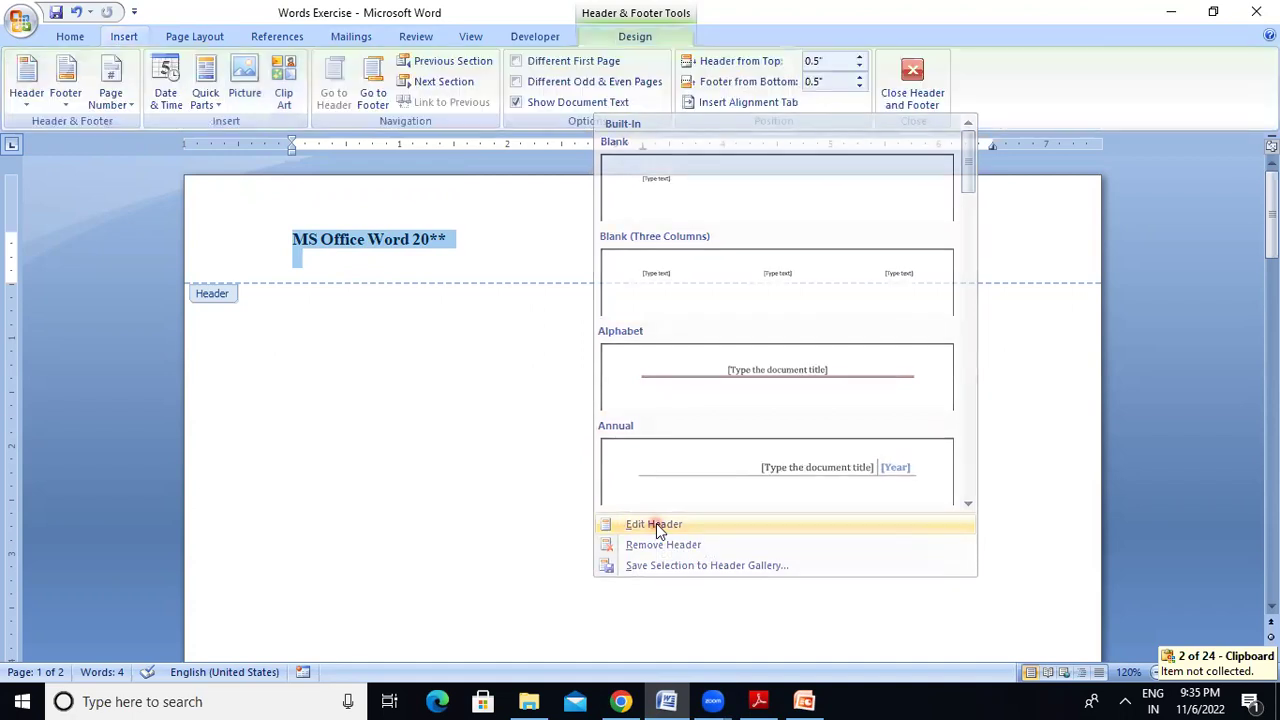
double_click(432, 240)
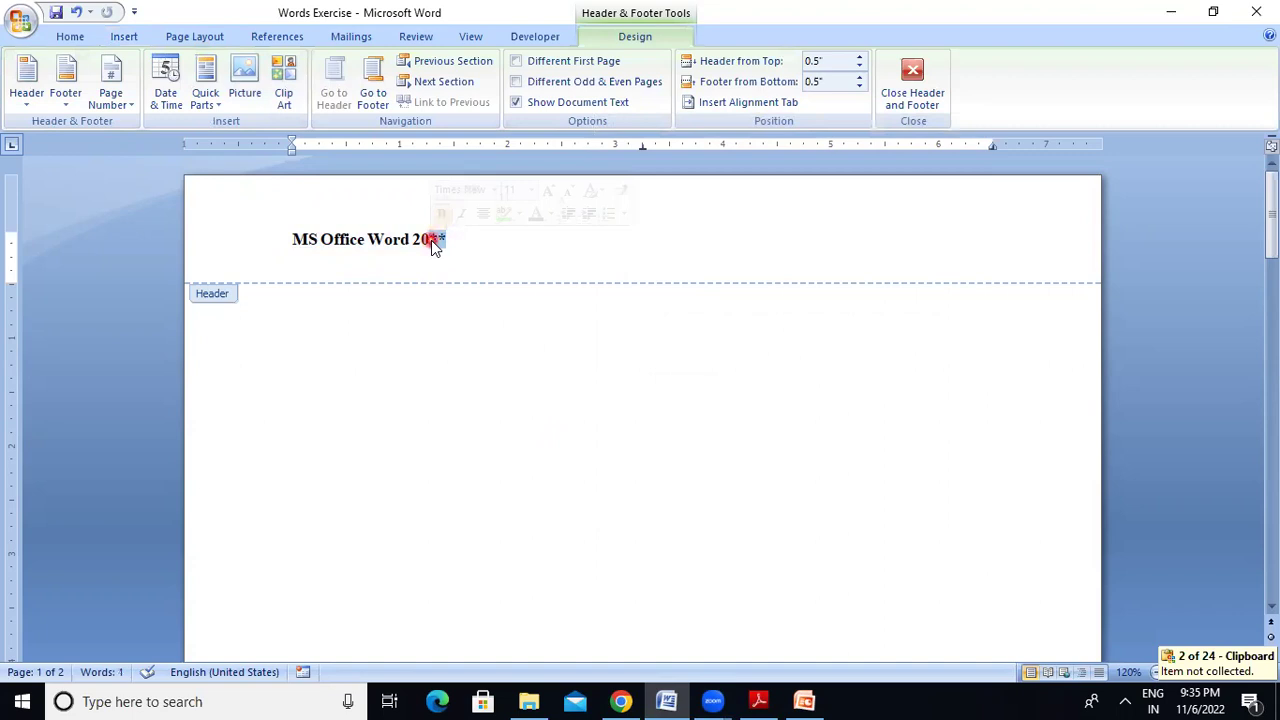
key("Delete")
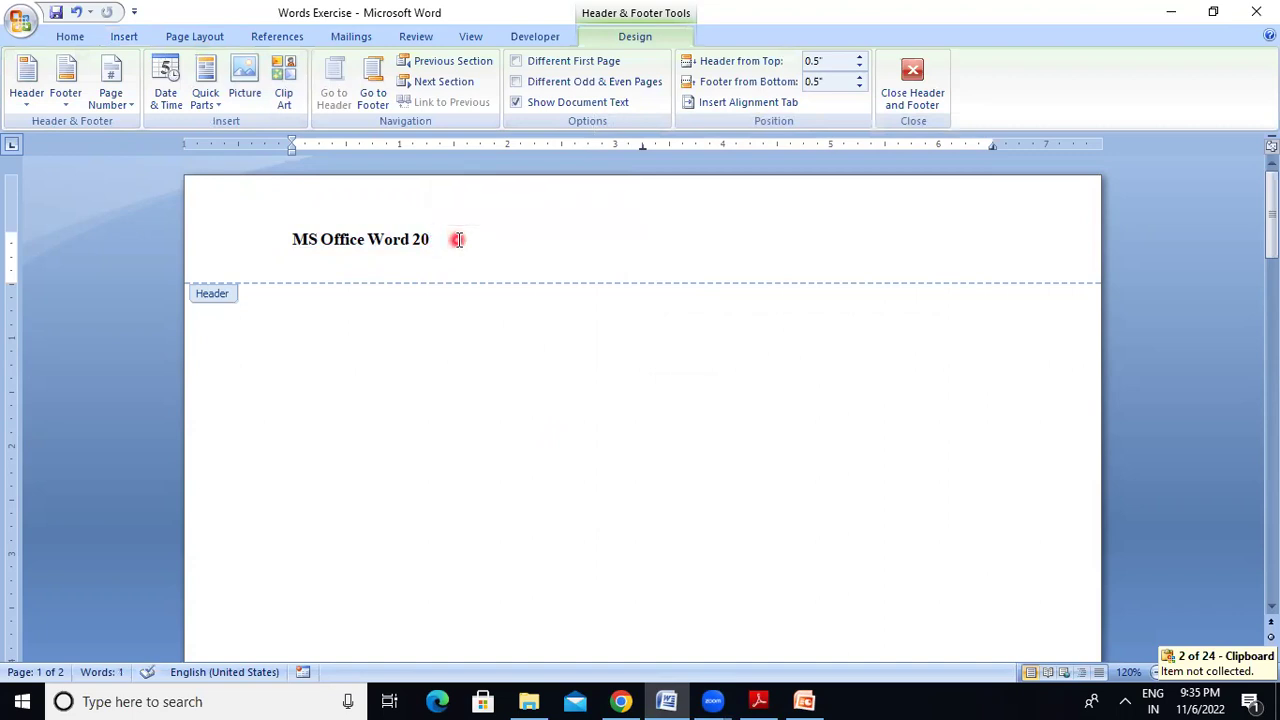
double_click(449, 318)
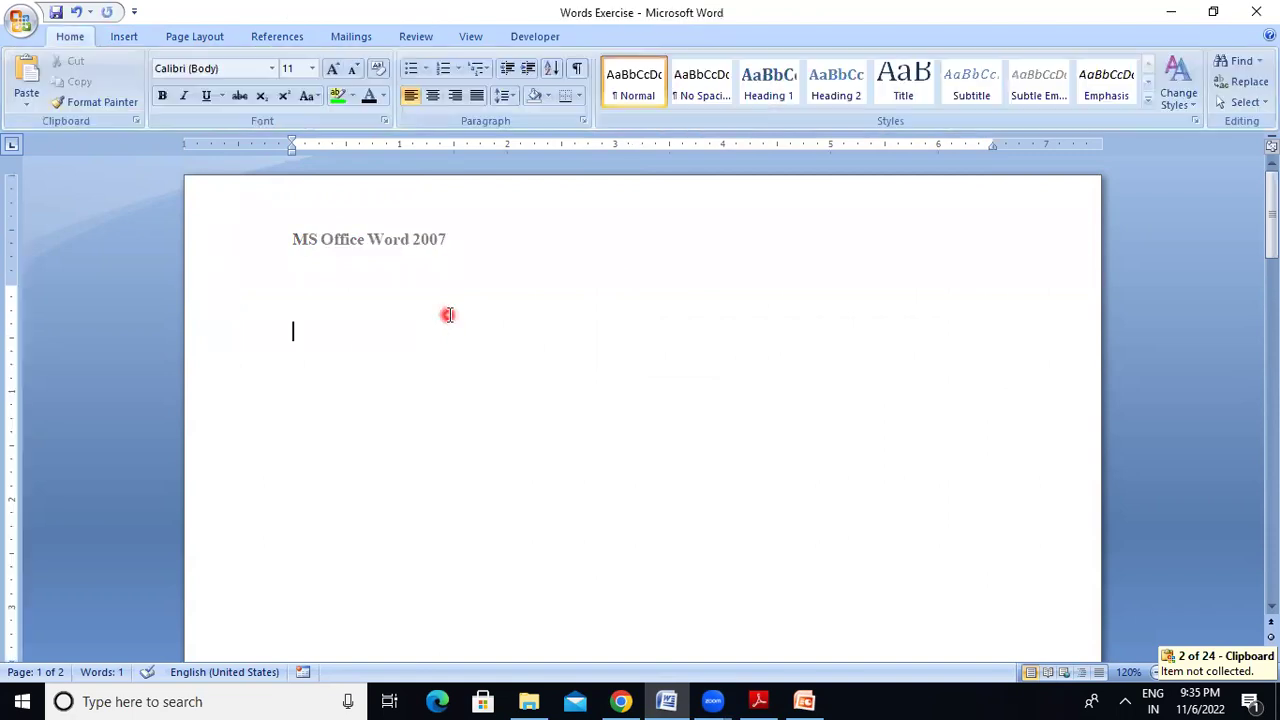
Step: Remove the header from the document
left_click_drag(1271, 204, 1231, 166)
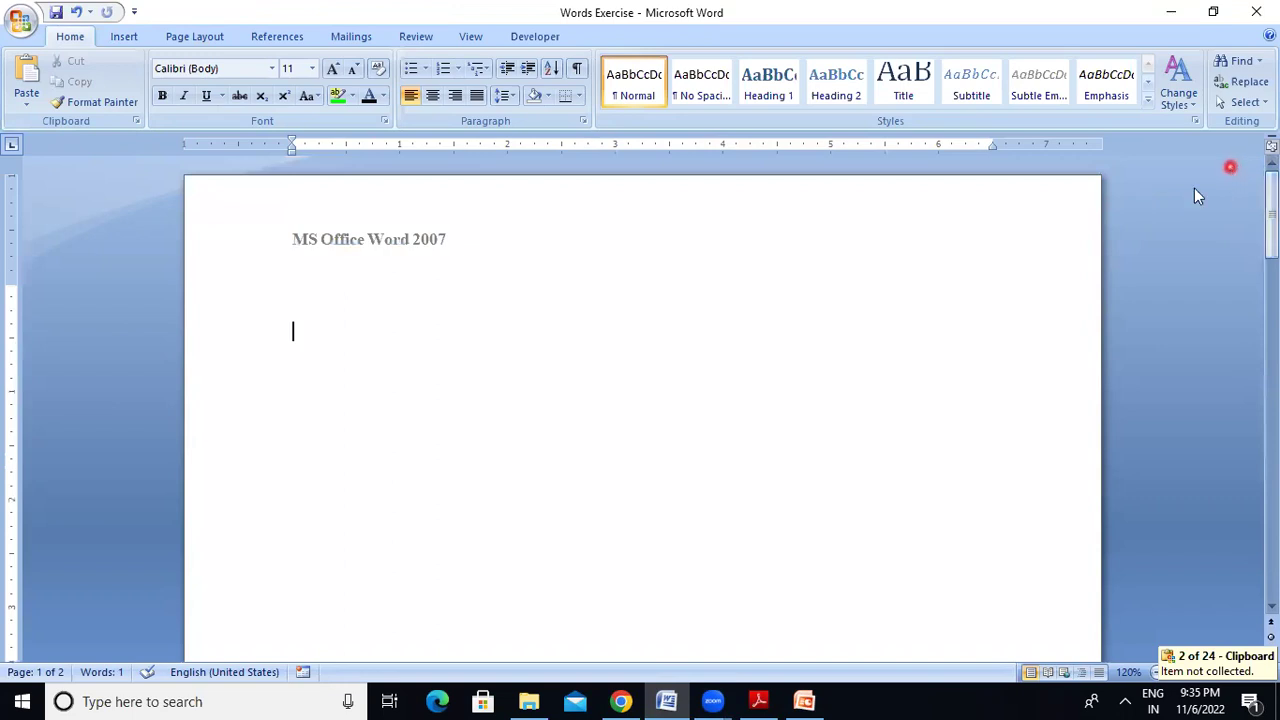
left_click(125, 37)
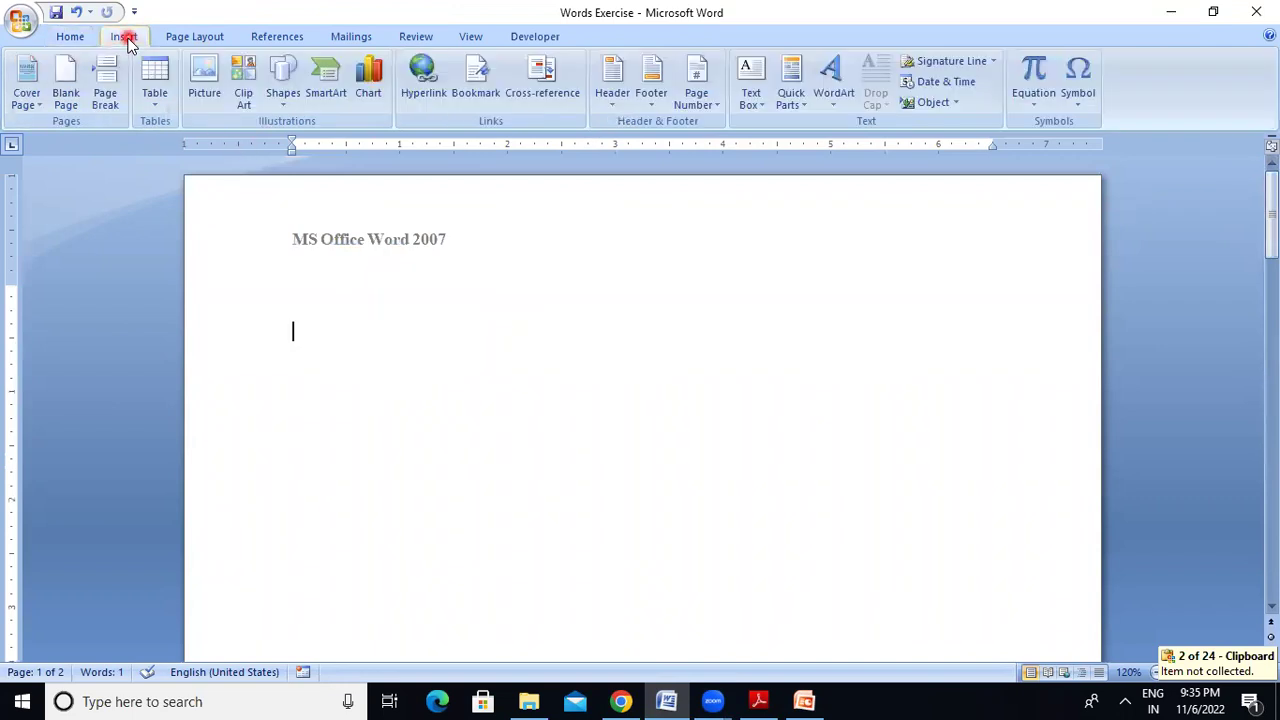
left_click(619, 109)
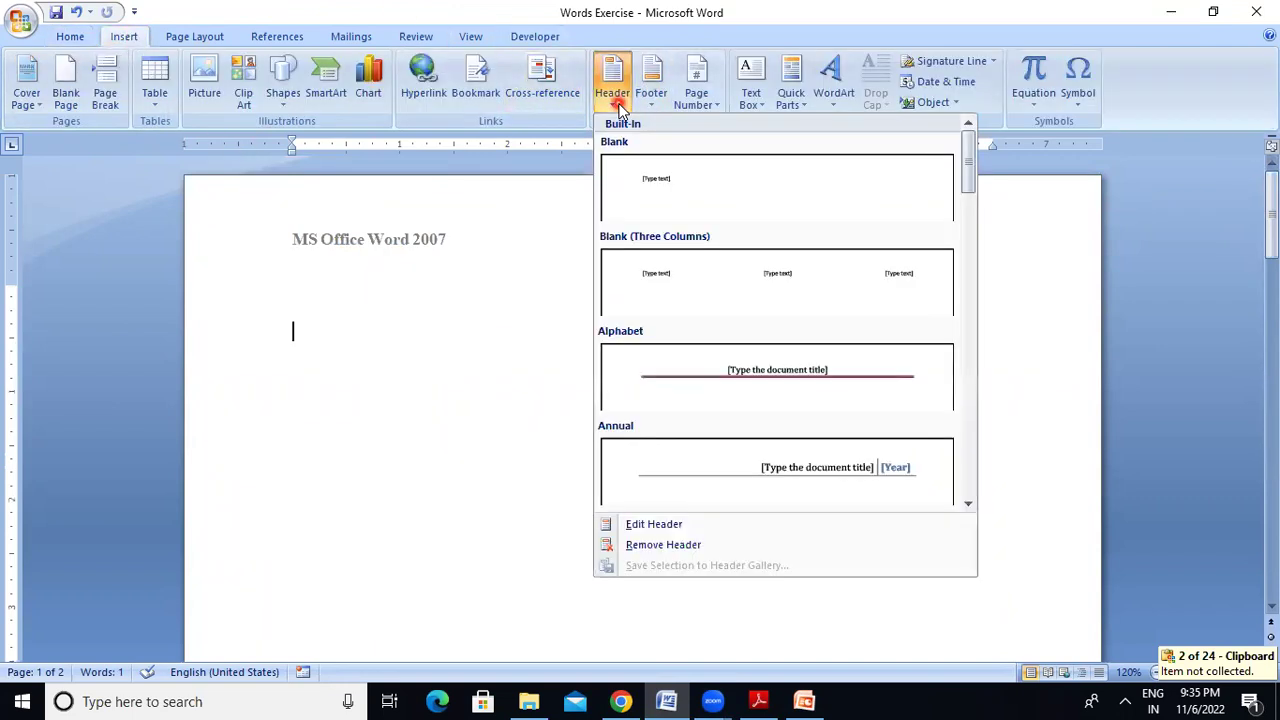
left_click(693, 543)
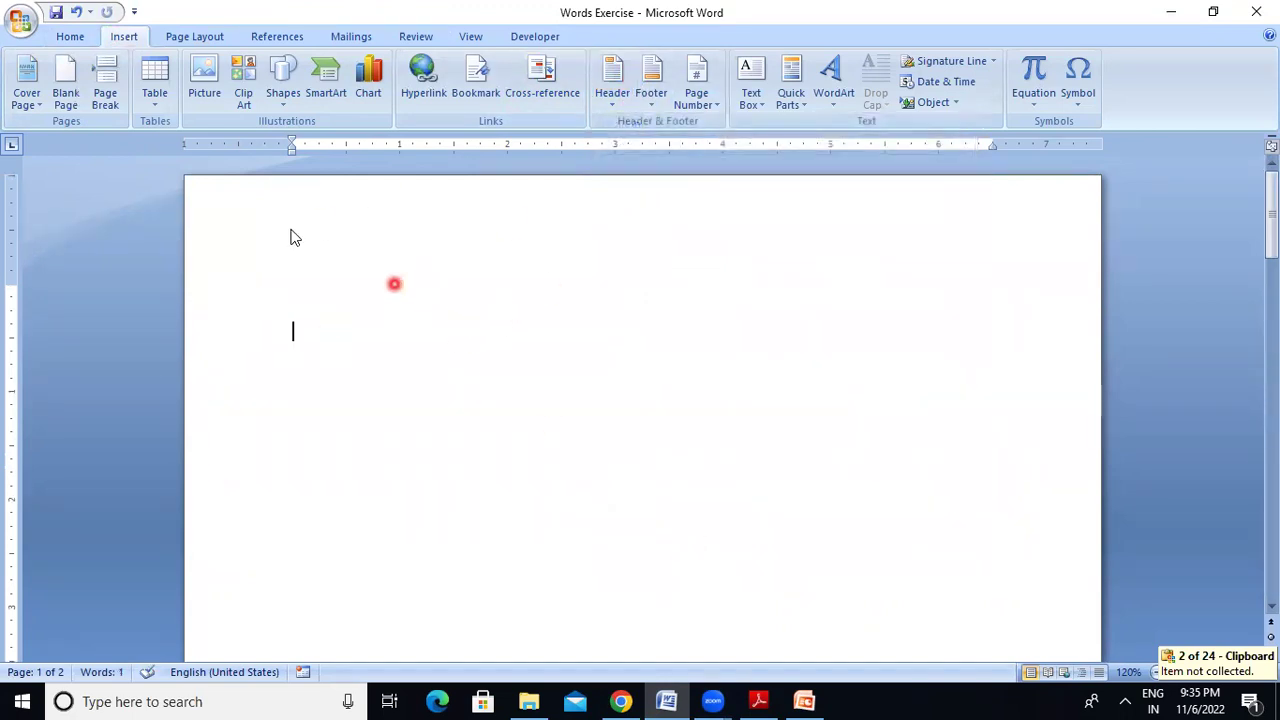
Step: Remove the Prepare Channel footer from the document and return to the start of the first page
left_click_drag(1275, 227, 1275, 408)
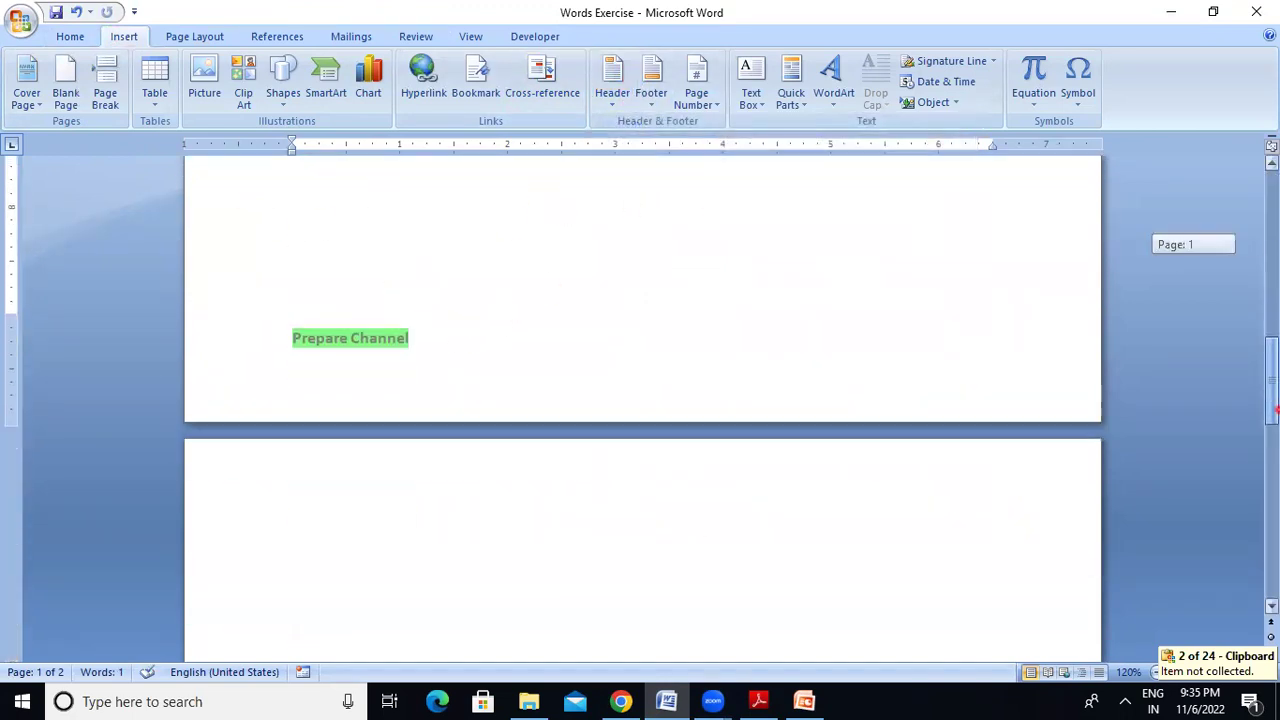
left_click(349, 320)
left_click(338, 228)
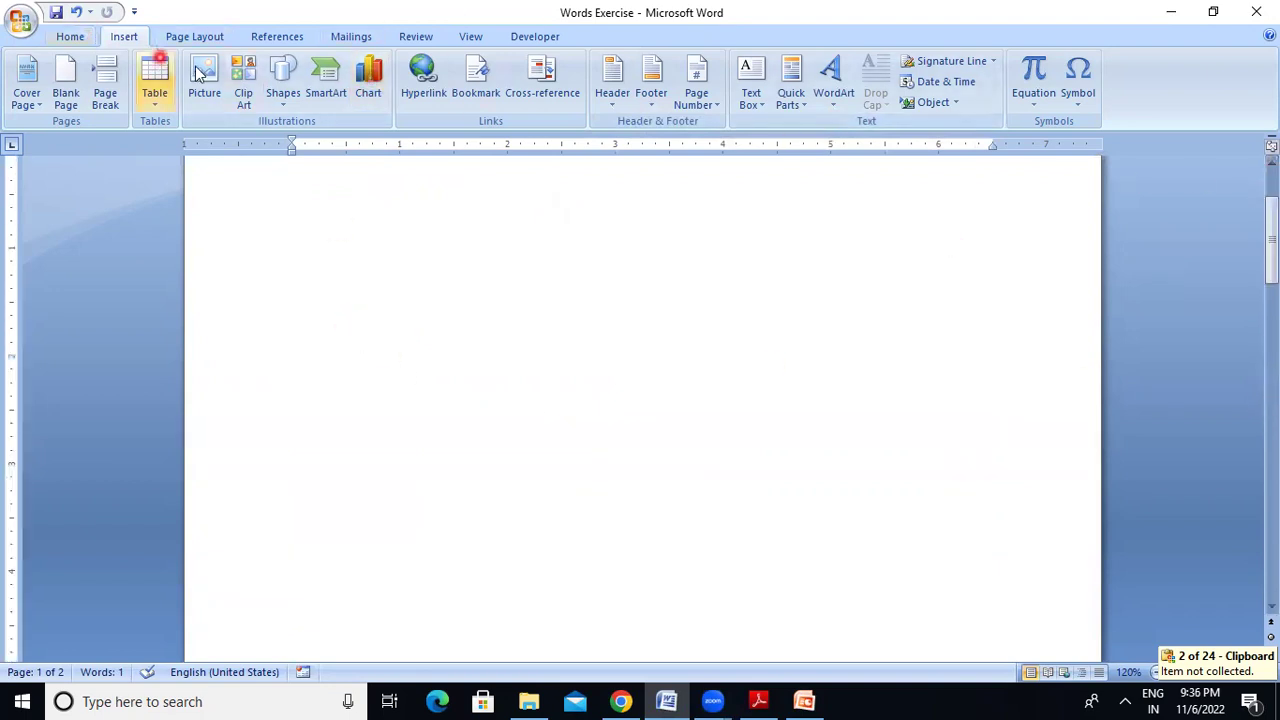
left_click(651, 100)
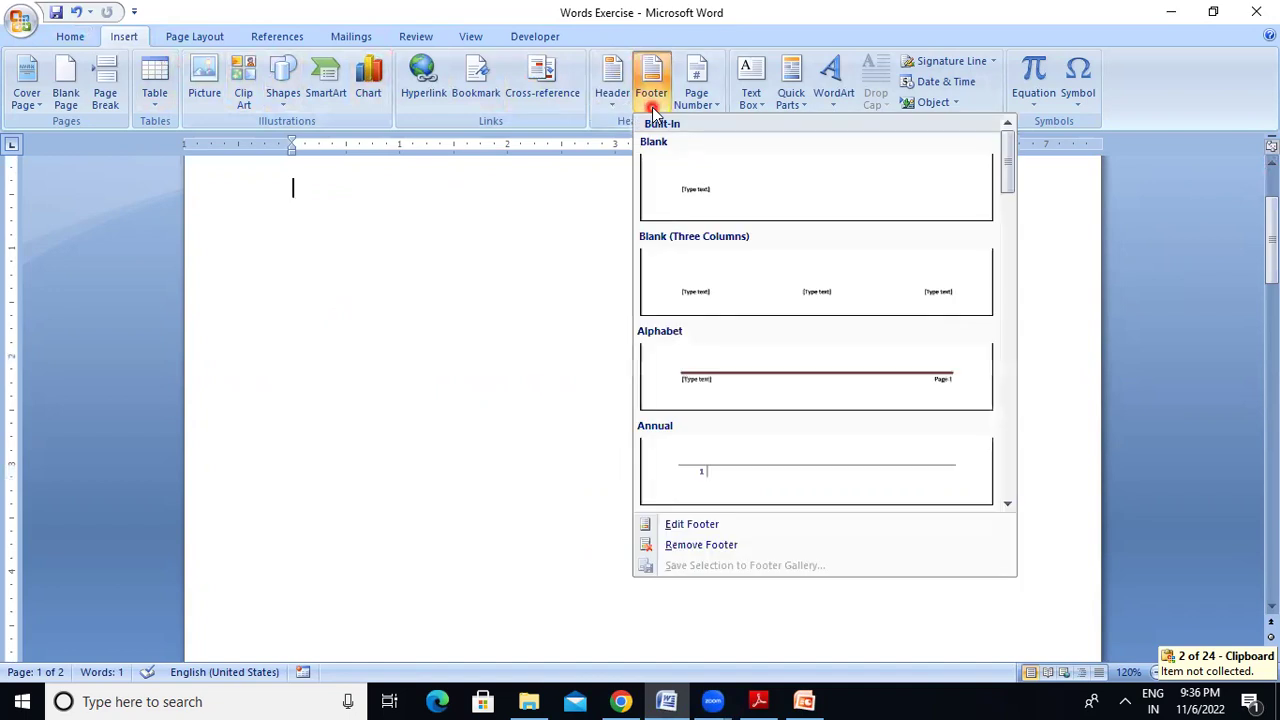
left_click(713, 552)
left_click_drag(1271, 232, 1261, 156)
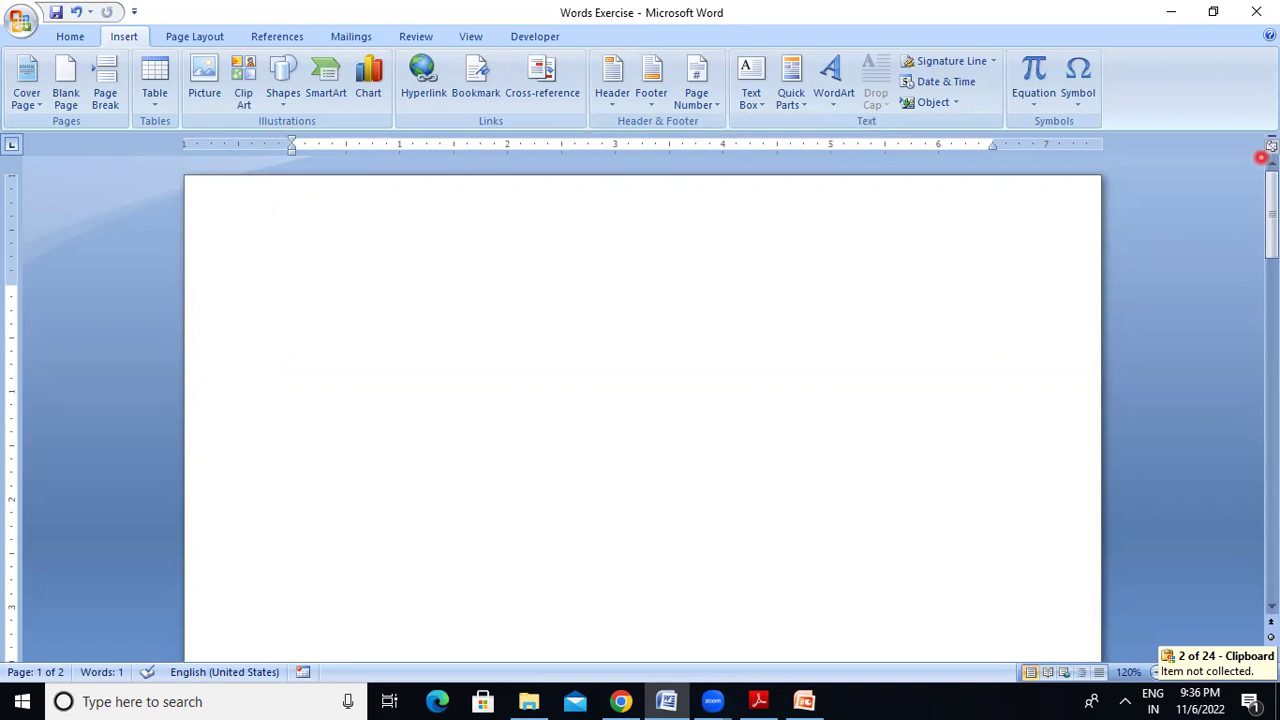
mouse_move(1275, 203)
left_mouse_down()
mouse_move(1274, 258)
mouse_move(1275, 203)
left_mouse_up()
left_click(69, 37)
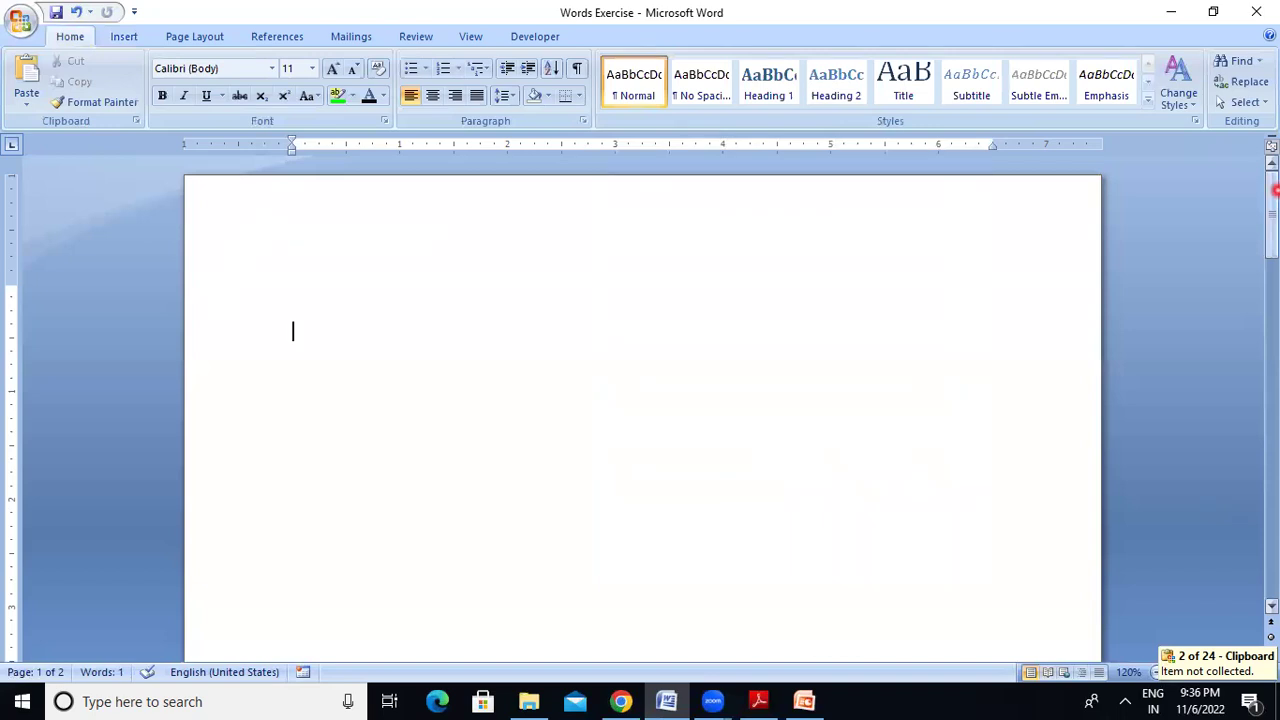
left_click(1275, 189)
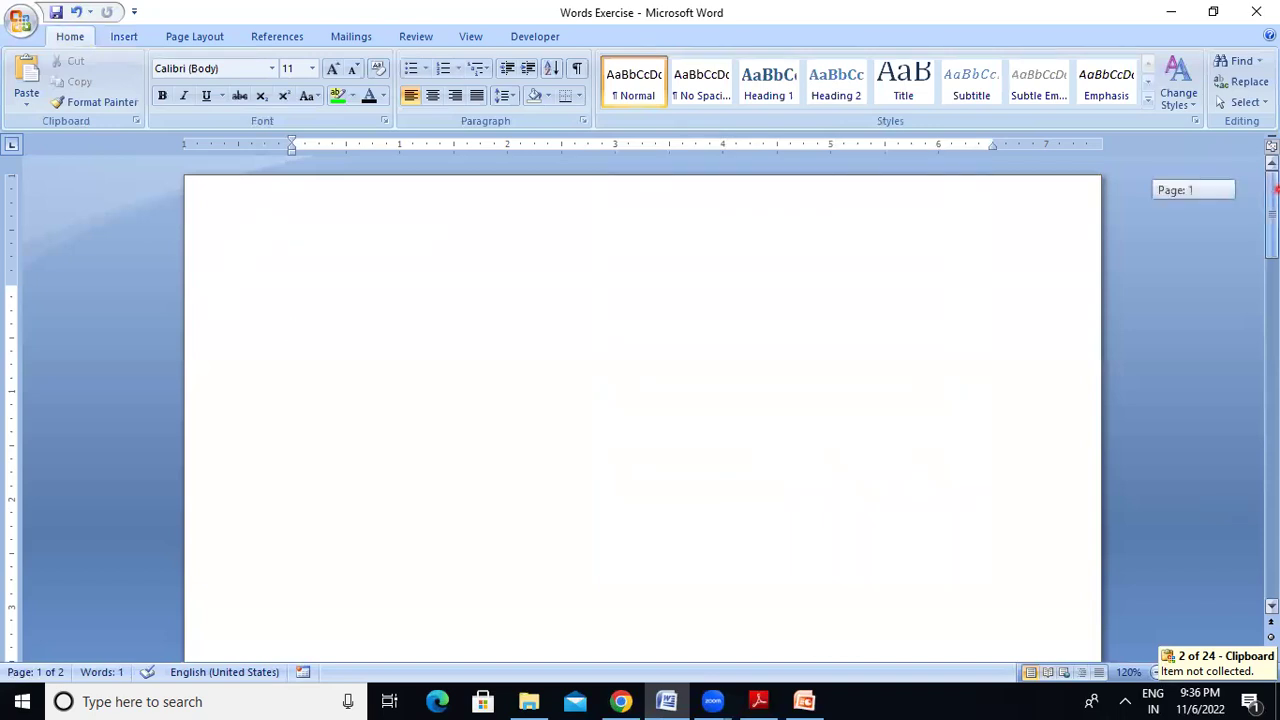